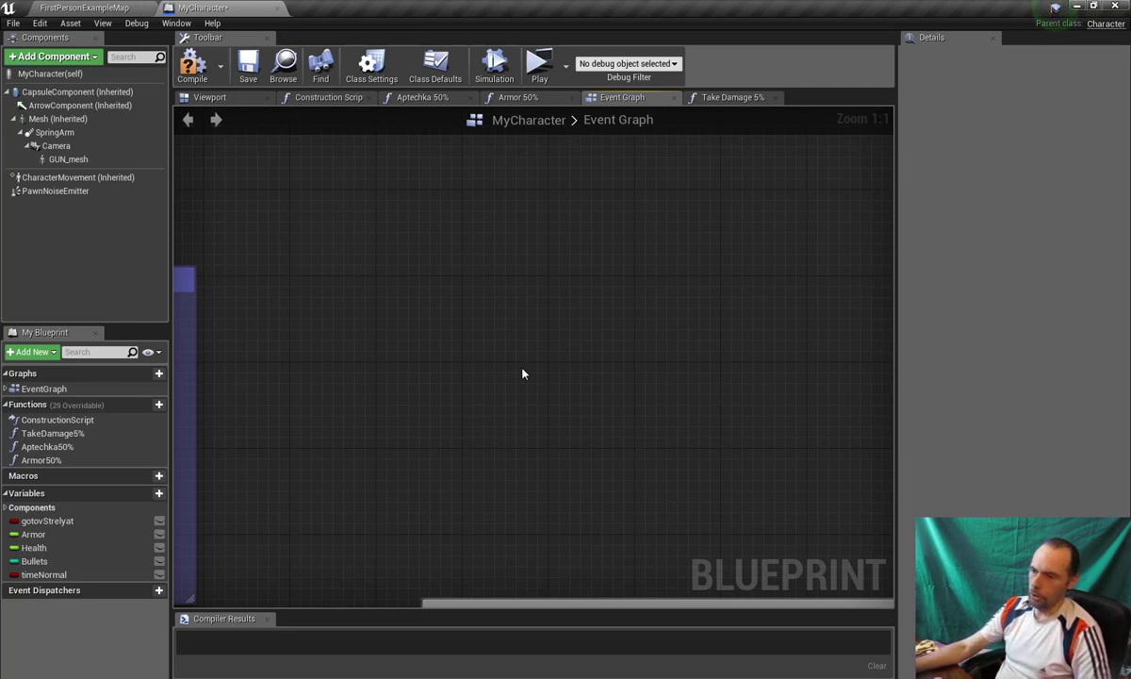
Place a Y key event in the graph, preview its Pressed and Released outputs, then delete it.
{"action": "right_click", "coordinate": [486, 332]}
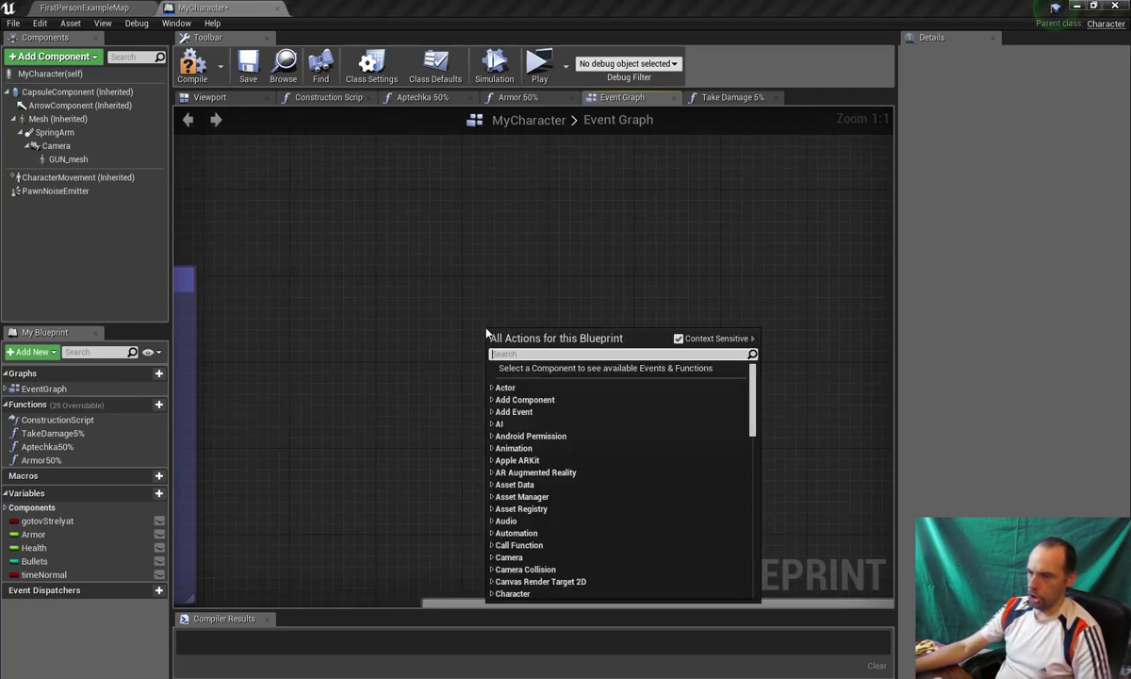
{"action": "type", "text": "y"}
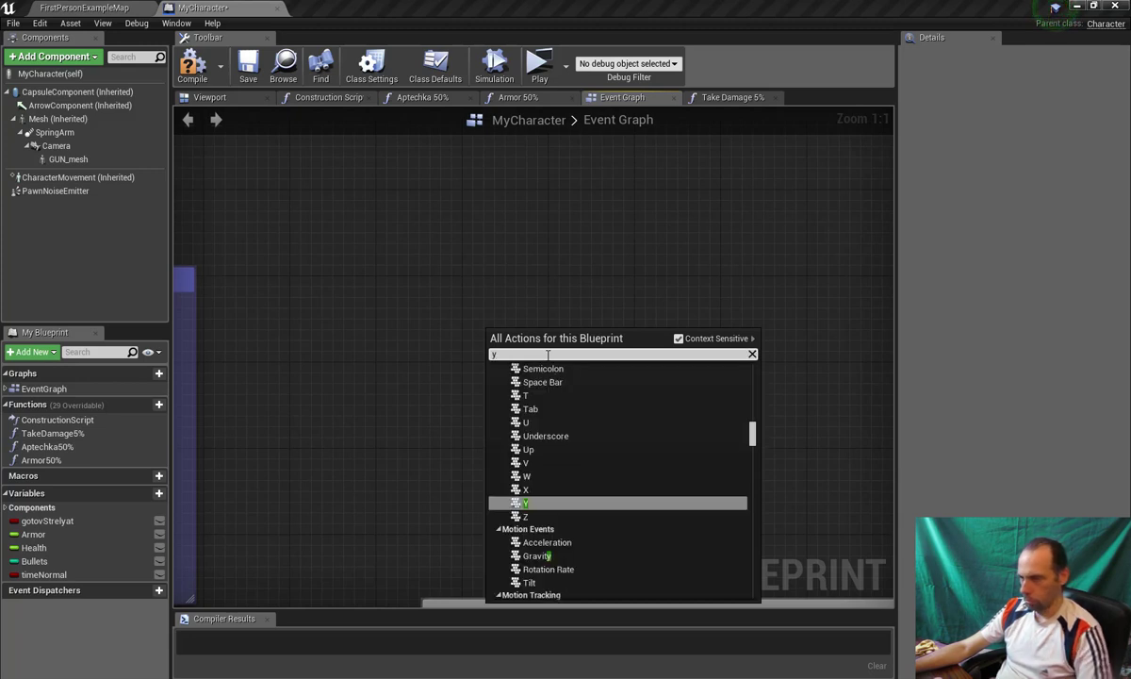
{"action": "left_click", "coordinate": [549, 507]}
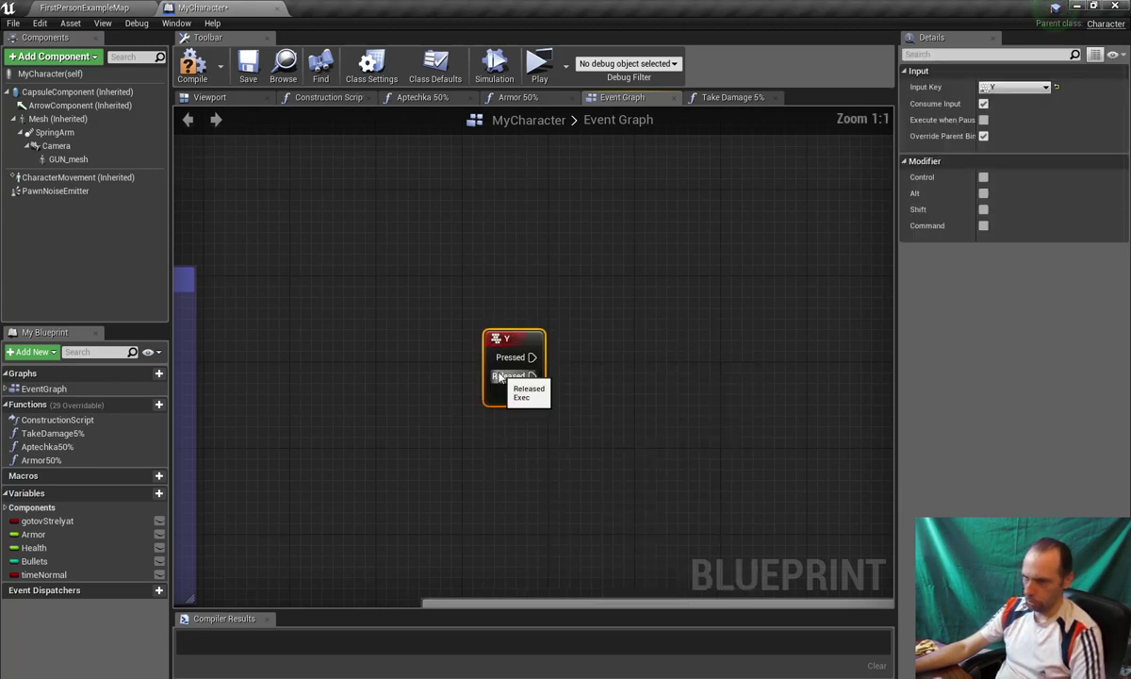
{"action": "mouse_move", "coordinate": [499, 337]}
{"action": "left_mouse_down"}
{"action": "mouse_move", "coordinate": [478, 326]}
{"action": "mouse_move", "coordinate": [634, 353]}
{"action": "left_mouse_up"}
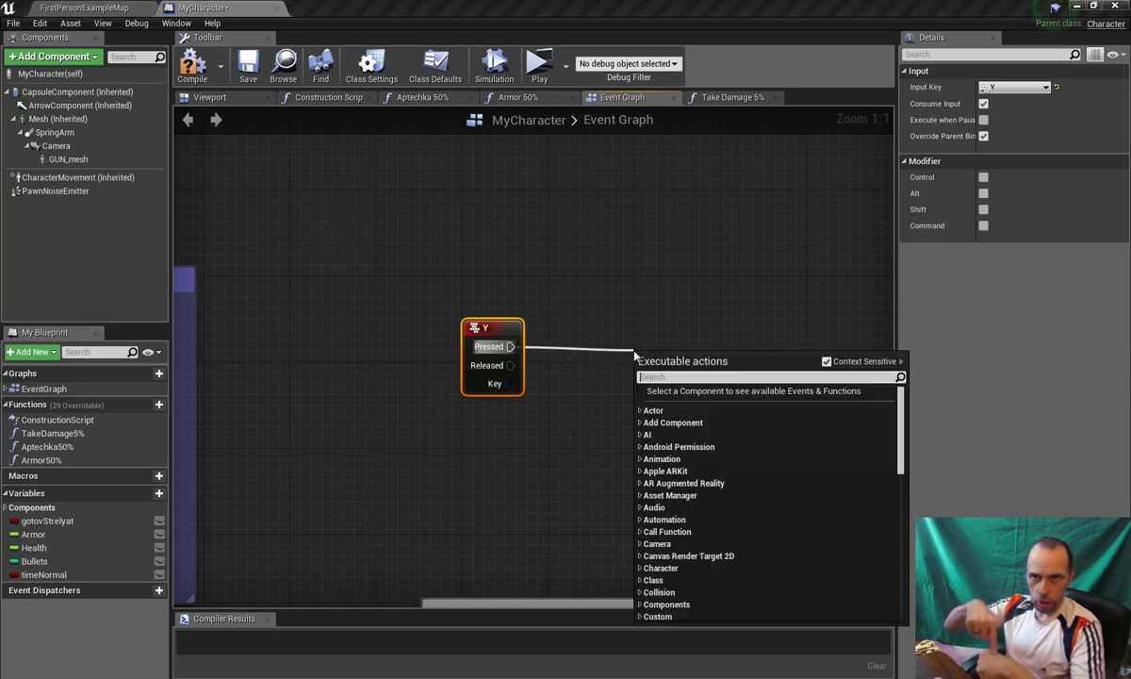
{"action": "left_click", "coordinate": [517, 315]}
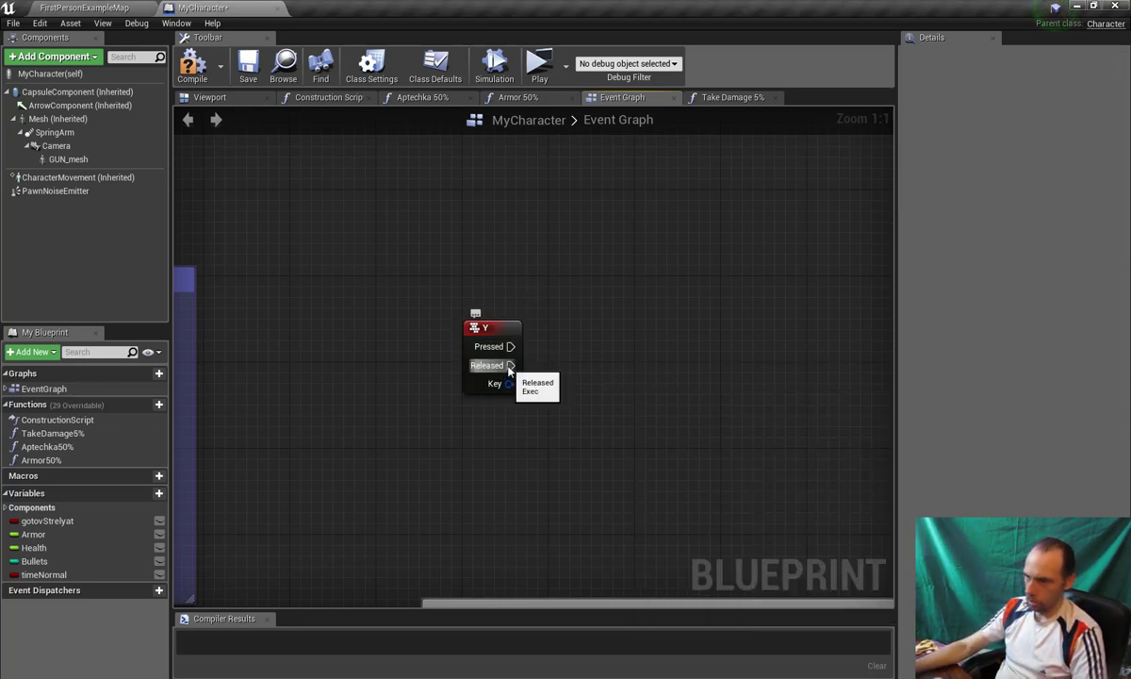
{"action": "left_click_drag", "start_coordinate": [510, 364], "coordinate": [591, 371]}
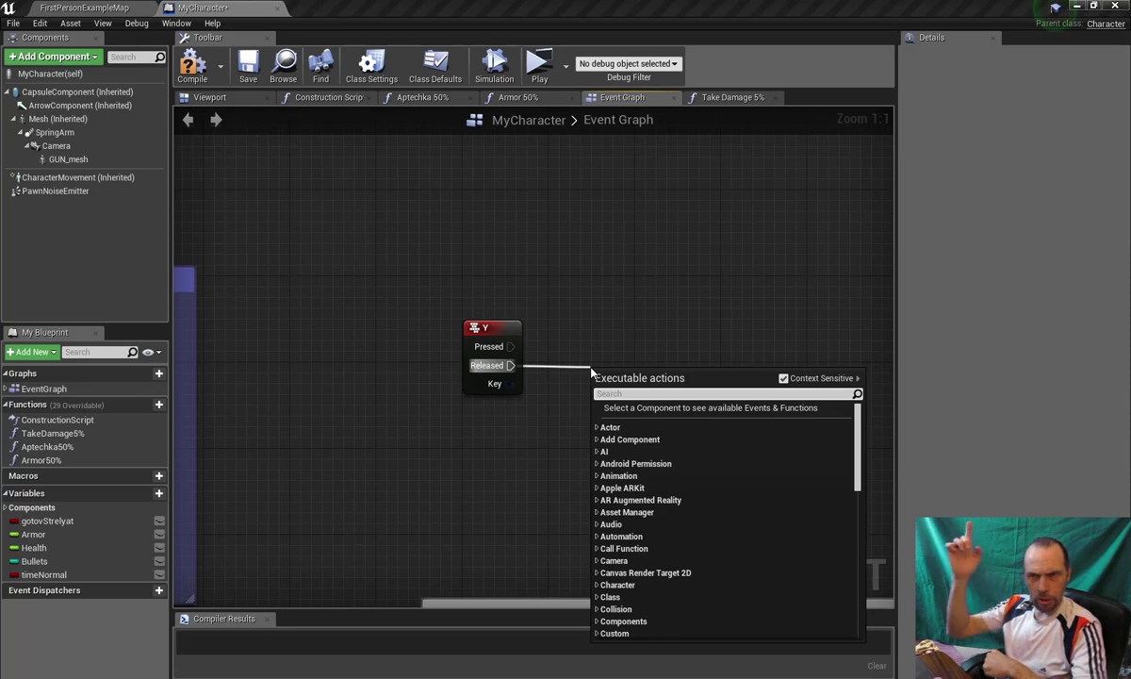
{"action": "left_click", "coordinate": [746, 273]}
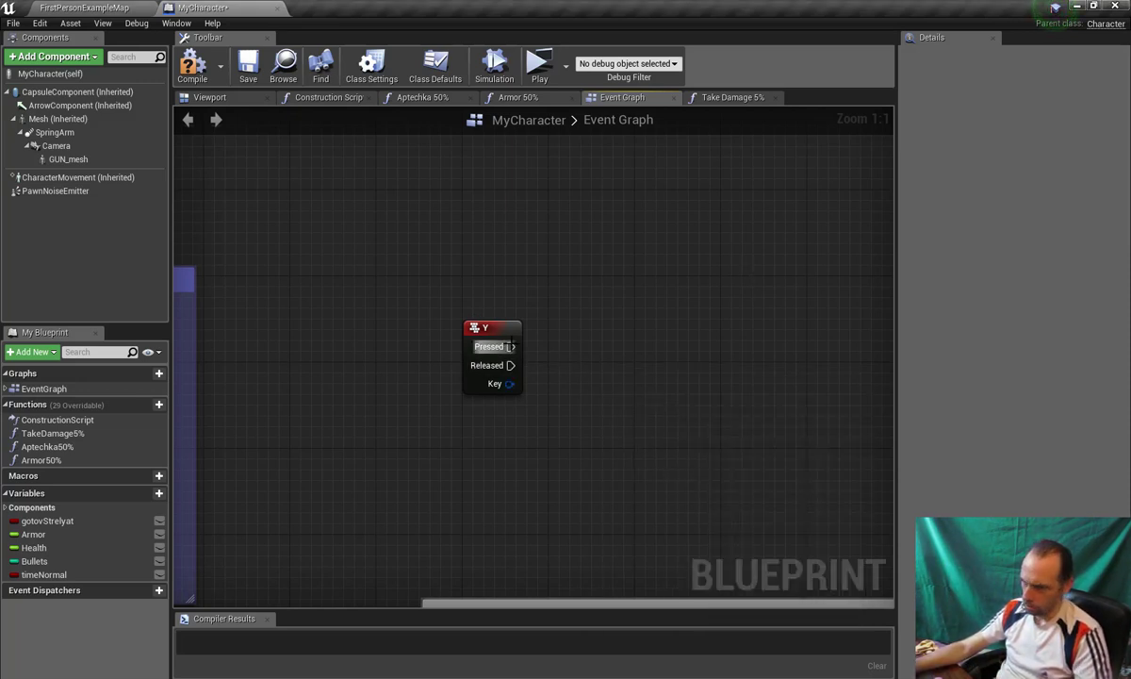
{"action": "left_click_drag", "start_coordinate": [490, 328], "coordinate": [523, 263]}
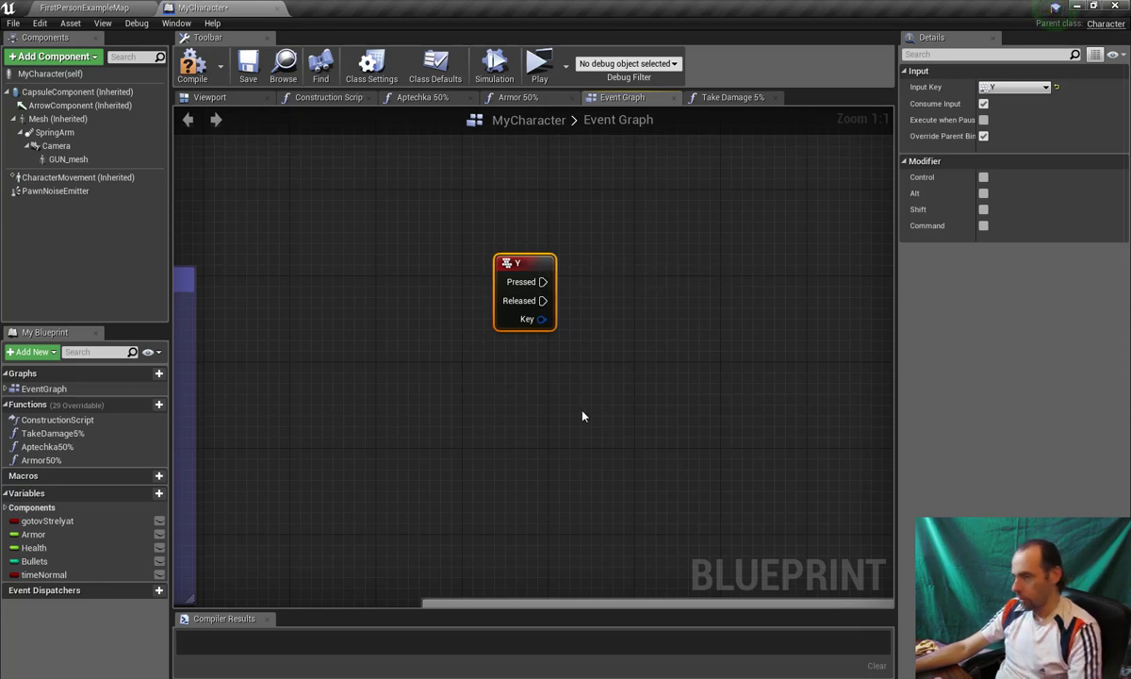
{"action": "key", "text": "Delete"}
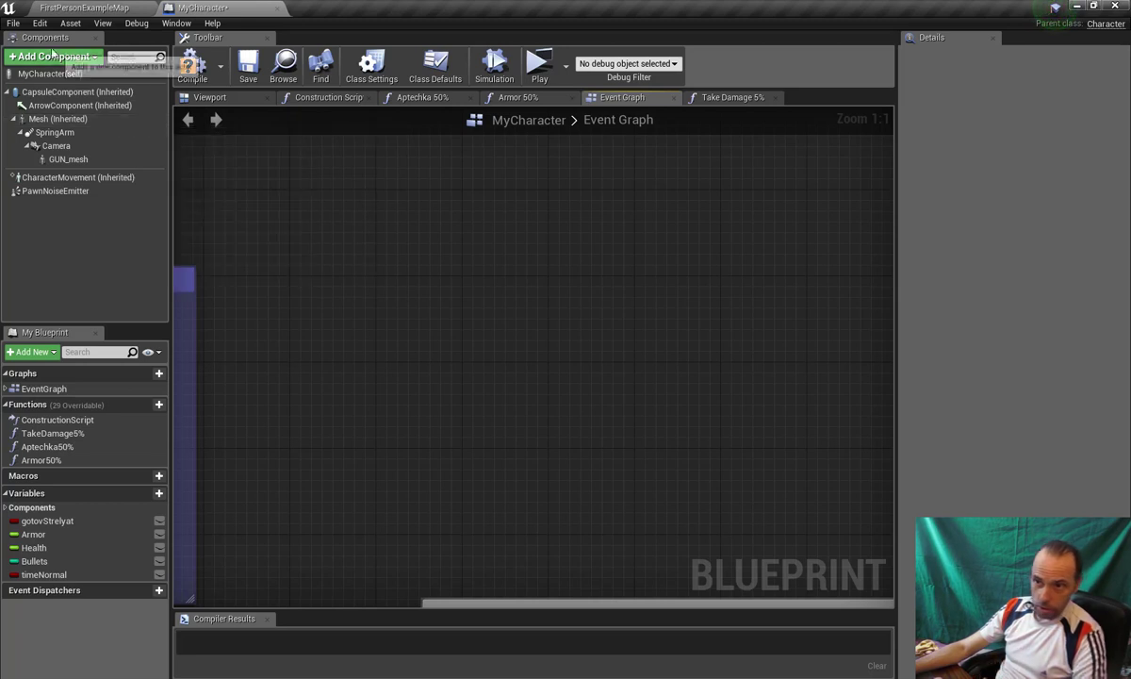
Open Project Settings at the Engine > Input category.
{"action": "left_click", "coordinate": [39, 24]}
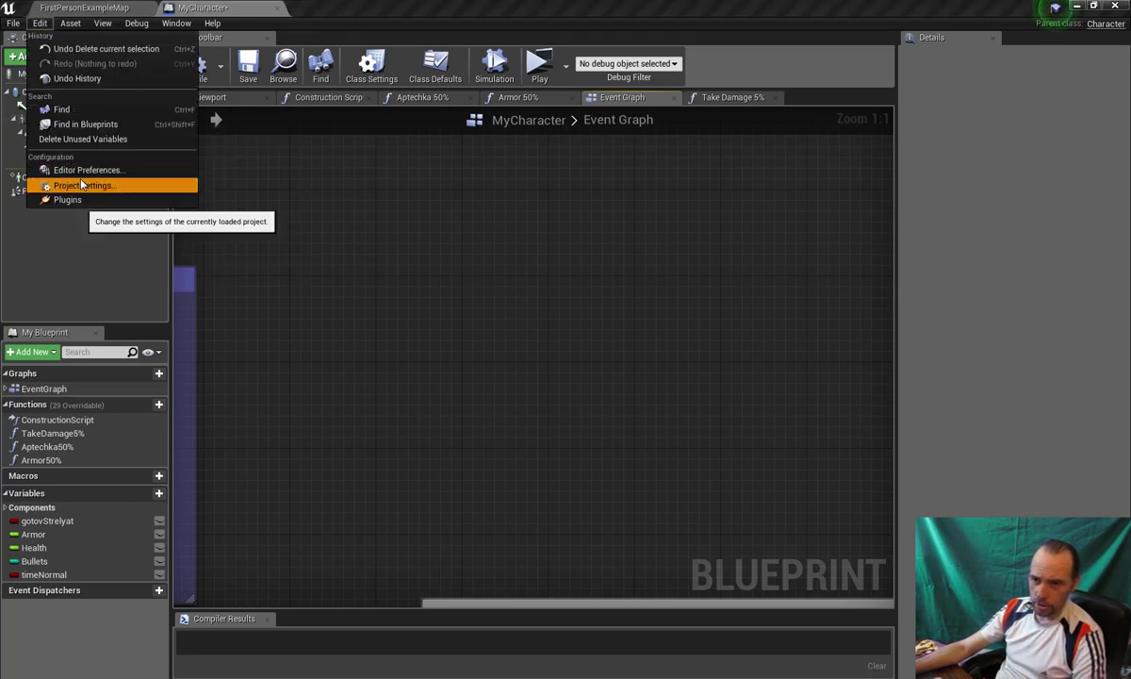
{"action": "key", "text": "Return"}
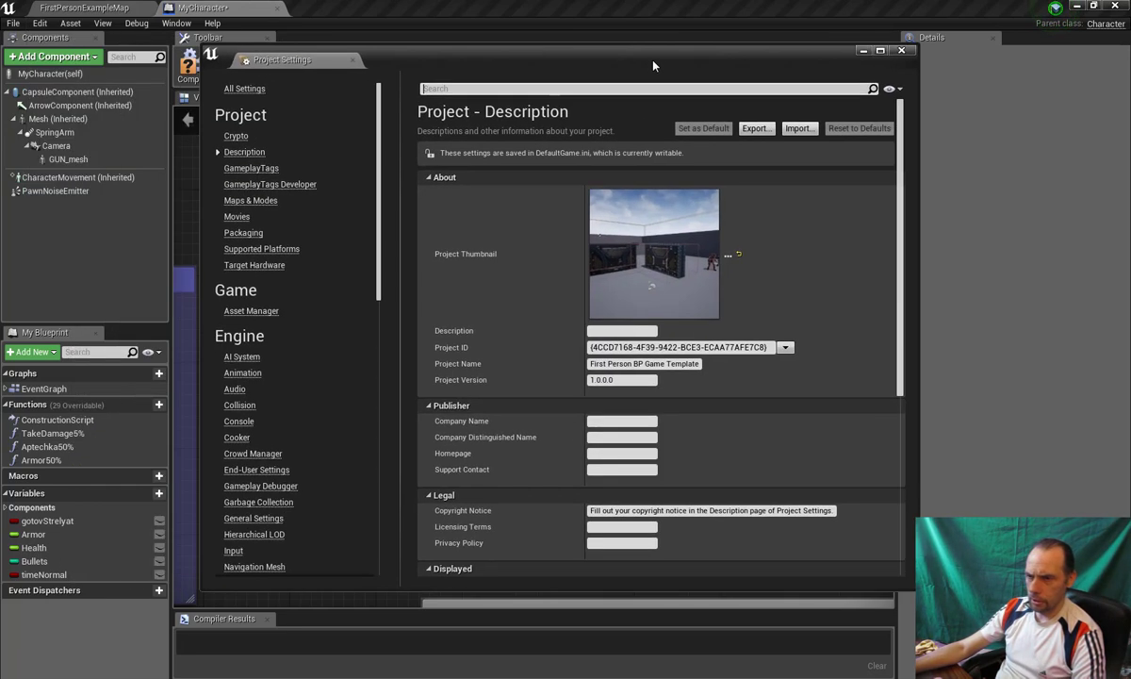
{"action": "left_click_drag", "start_coordinate": [652, 63], "coordinate": [643, 62]}
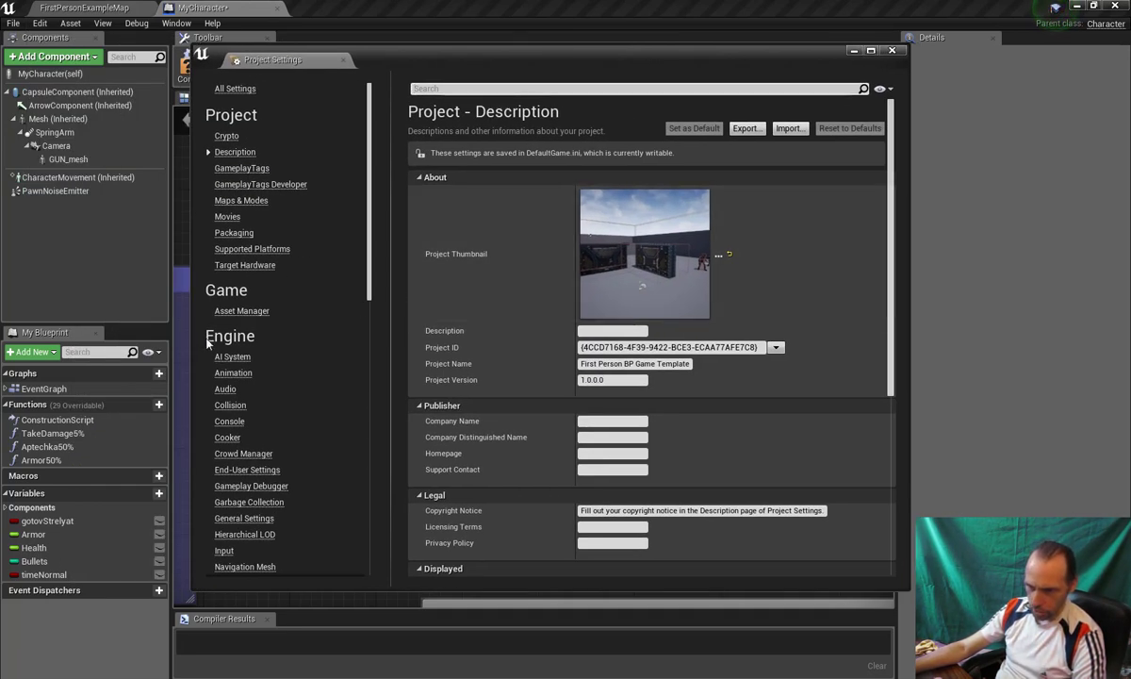
{"action": "scroll", "coordinate": [252, 377], "scroll_direction": "down", "scroll_amount": 2}
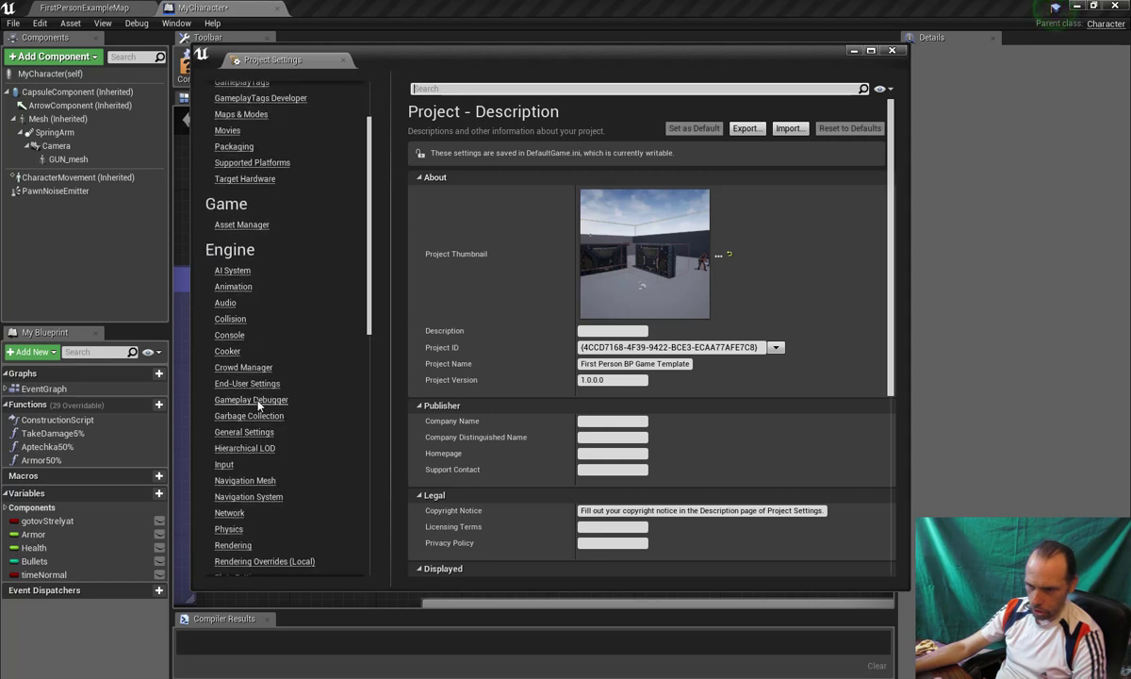
{"action": "left_click", "coordinate": [224, 465]}
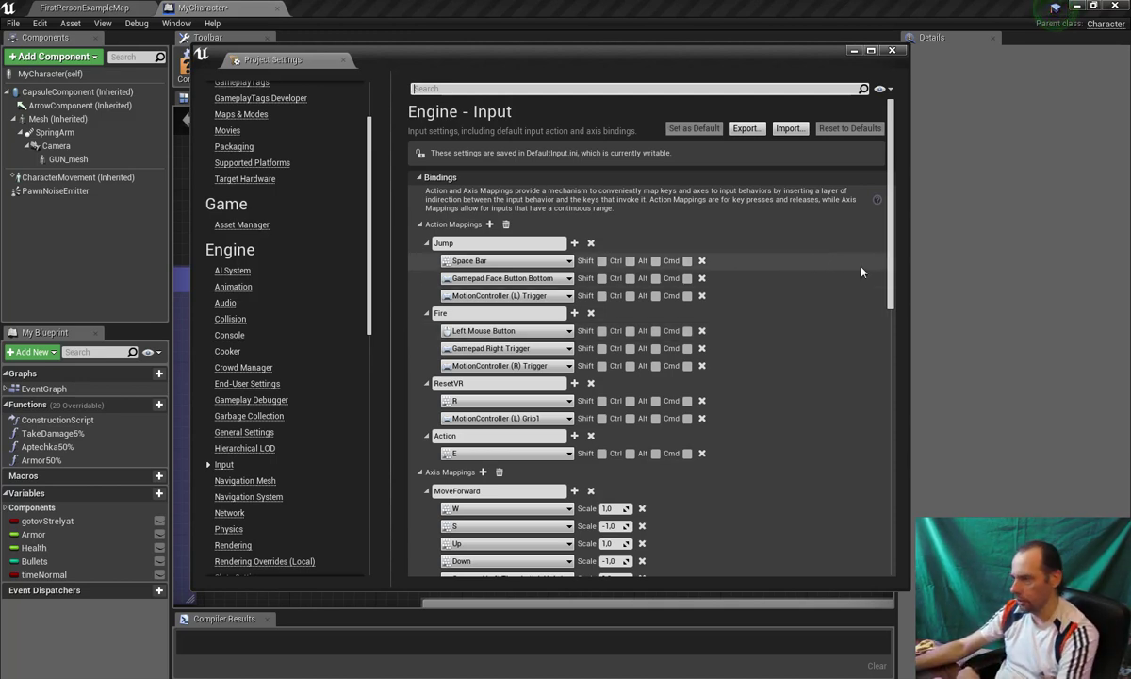
Scroll to the Action Mappings and inspect the Jump action's name without changing it.
{"action": "scroll", "coordinate": [867, 377], "scroll_direction": "down", "scroll_amount": 5}
{"action": "scroll", "coordinate": [879, 463], "scroll_direction": "down", "scroll_amount": 5}
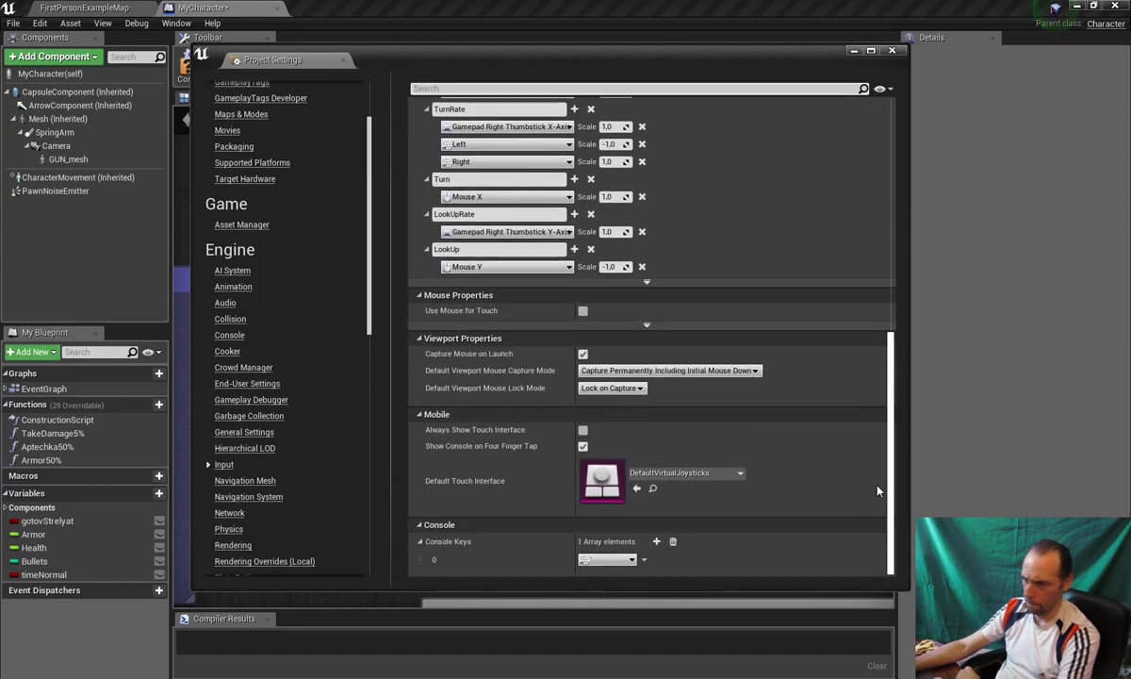
{"action": "mouse_move", "coordinate": [889, 457]}
{"action": "left_mouse_down"}
{"action": "mouse_move", "coordinate": [893, 230]}
{"action": "mouse_move", "coordinate": [893, 247]}
{"action": "left_mouse_up"}
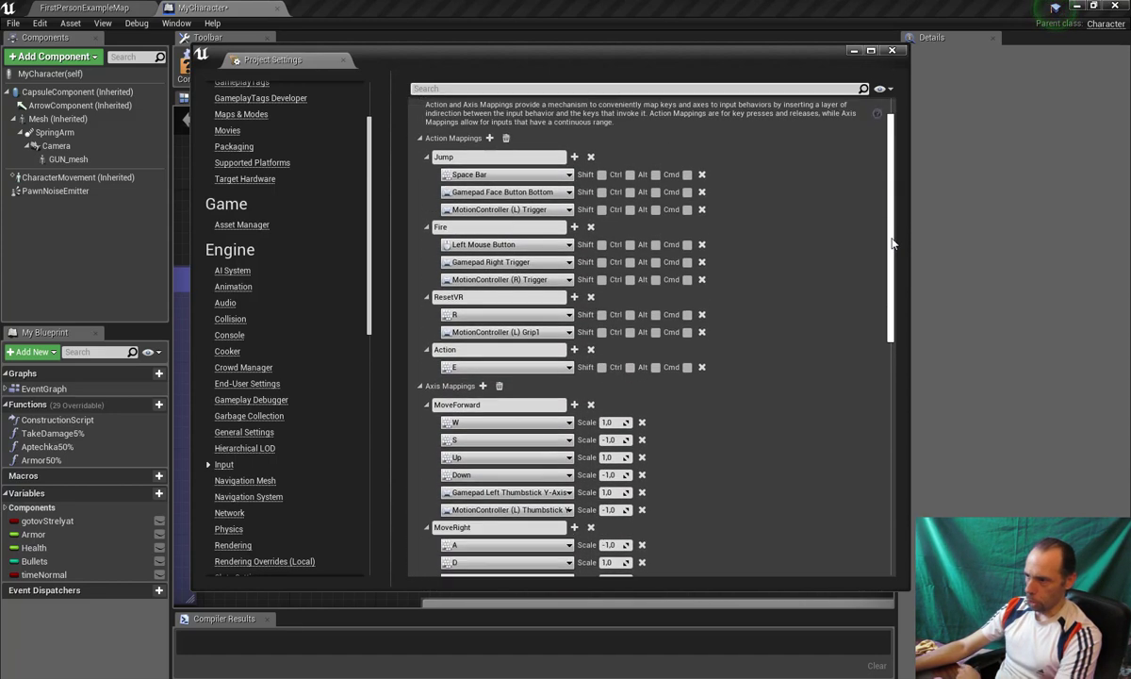
{"action": "left_click", "coordinate": [453, 156]}
{"action": "left_click", "coordinate": [460, 227]}
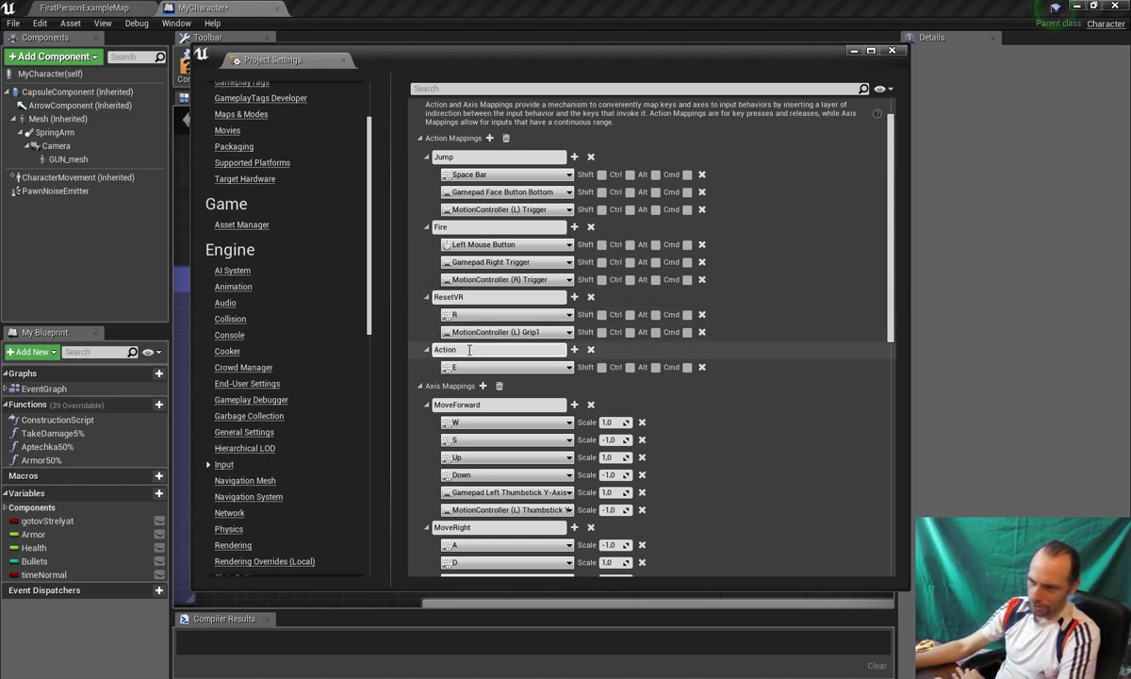
{"action": "scroll", "coordinate": [471, 342], "scroll_direction": "down", "scroll_amount": 3}
Check MoveForward's key choices in Axis Mappings, leaving the W binding unchanged.
{"action": "scroll", "coordinate": [479, 332], "scroll_direction": "down", "scroll_amount": 2}
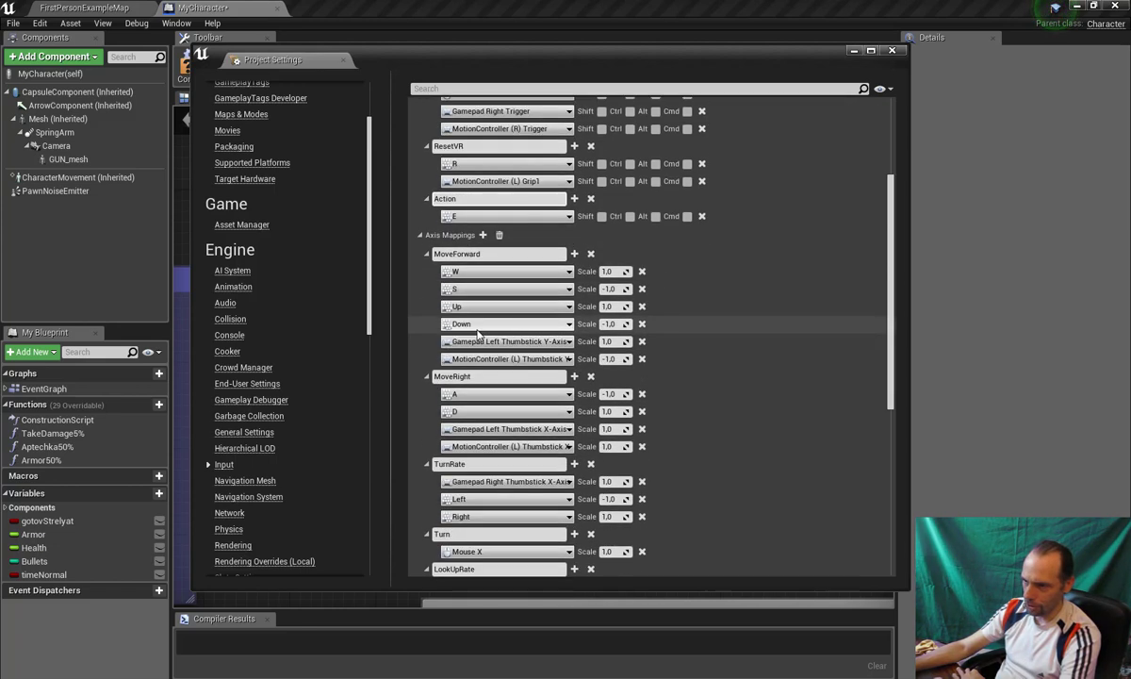
{"action": "left_click", "coordinate": [472, 272]}
{"action": "left_click", "coordinate": [671, 277]}
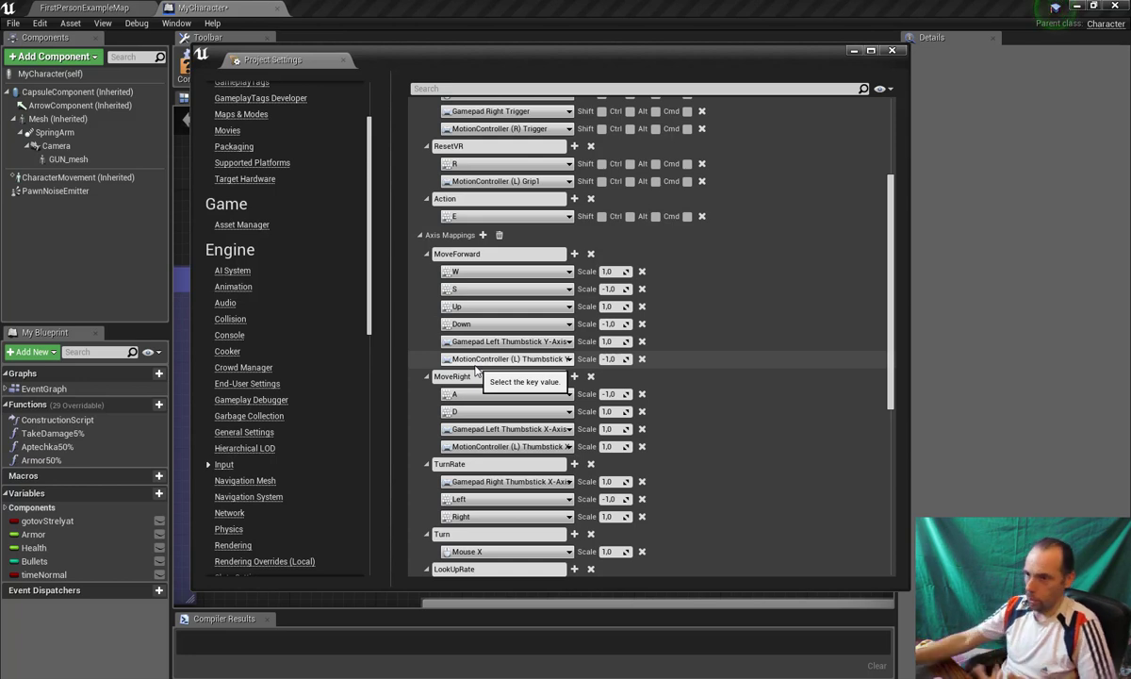
Scroll through the remaining input mappings, then close Project Settings.
{"action": "scroll", "coordinate": [476, 370], "scroll_direction": "down", "scroll_amount": 2}
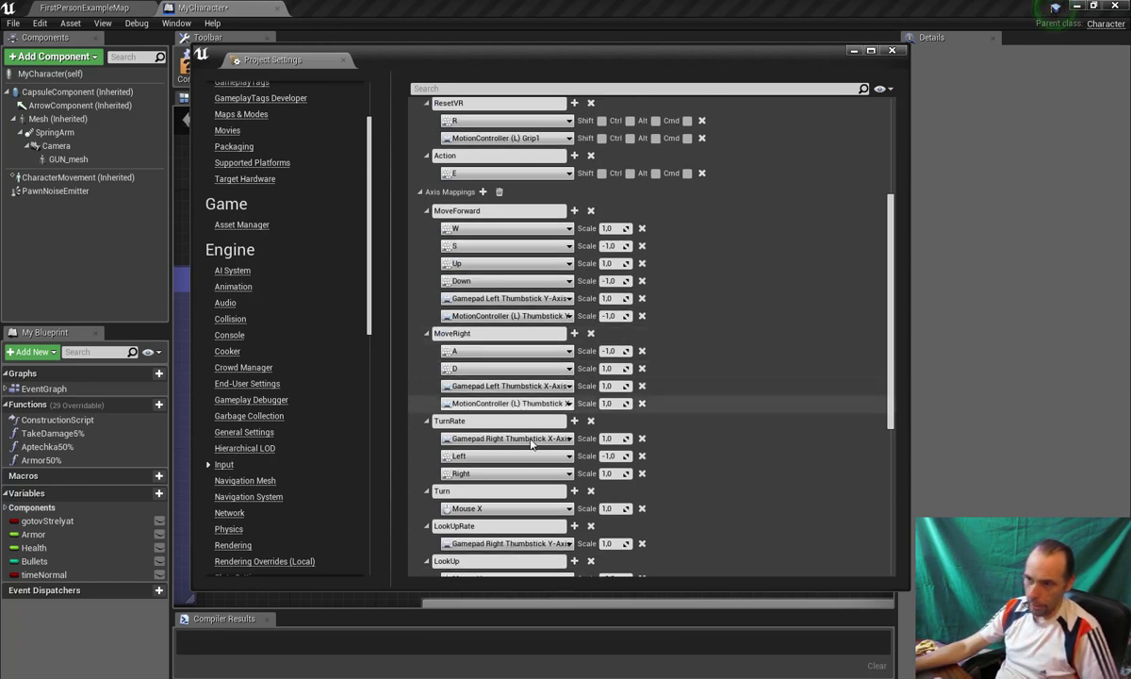
{"action": "scroll", "coordinate": [523, 416], "scroll_direction": "down", "scroll_amount": 3}
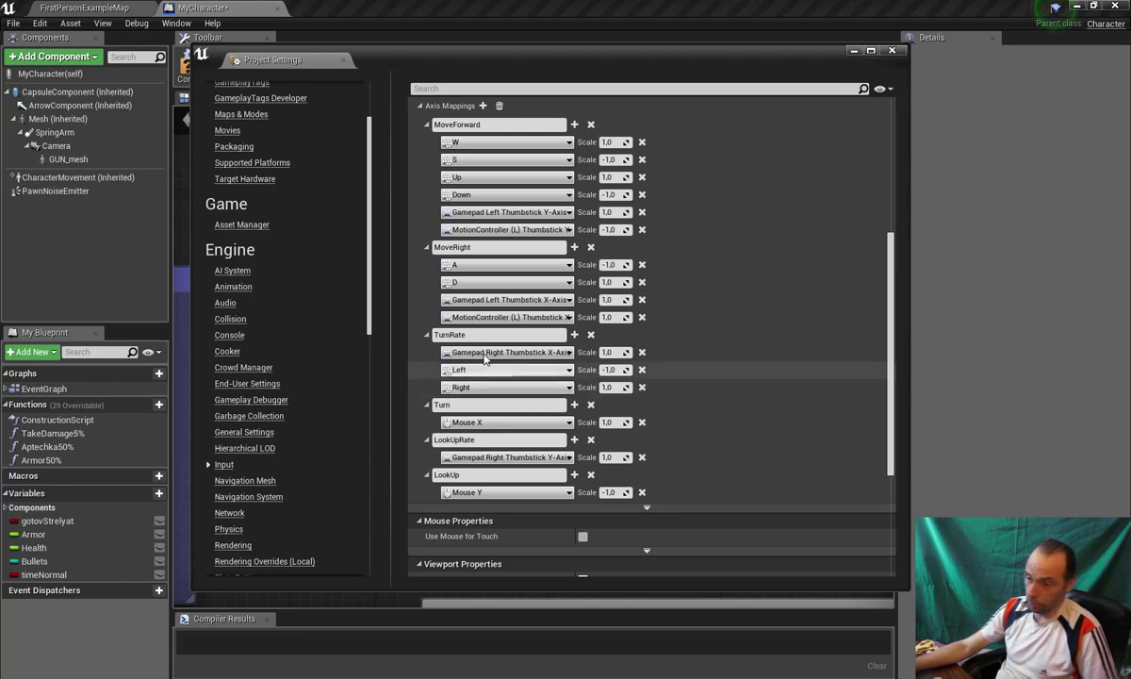
{"action": "scroll", "coordinate": [505, 392], "scroll_direction": "down", "scroll_amount": 2}
{"action": "scroll", "coordinate": [502, 388], "scroll_direction": "up", "scroll_amount": 5}
{"action": "scroll", "coordinate": [497, 384], "scroll_direction": "up", "scroll_amount": 4}
{"action": "scroll", "coordinate": [499, 377], "scroll_direction": "up", "scroll_amount": 3}
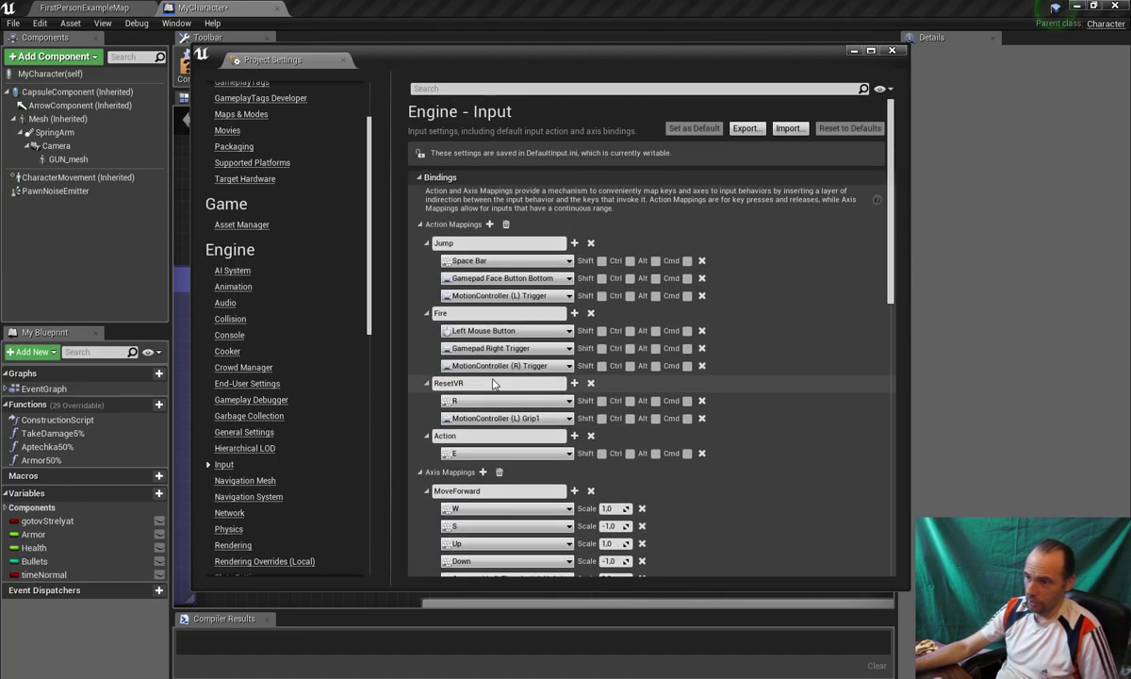
{"action": "scroll", "coordinate": [509, 368], "scroll_direction": "down", "scroll_amount": 3}
{"action": "scroll", "coordinate": [518, 358], "scroll_direction": "up", "scroll_amount": 2}
{"action": "scroll", "coordinate": [525, 348], "scroll_direction": "up", "scroll_amount": 1}
{"action": "scroll", "coordinate": [525, 348], "scroll_direction": "down", "scroll_amount": 5}
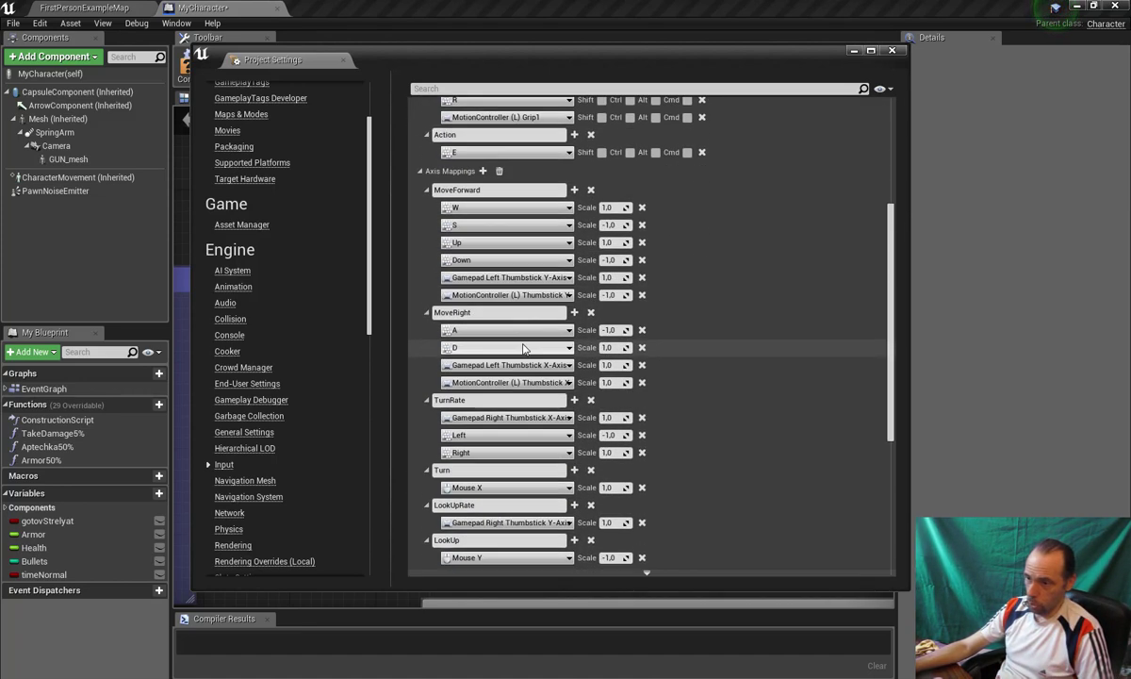
{"action": "scroll", "coordinate": [524, 347], "scroll_direction": "down", "scroll_amount": 3}
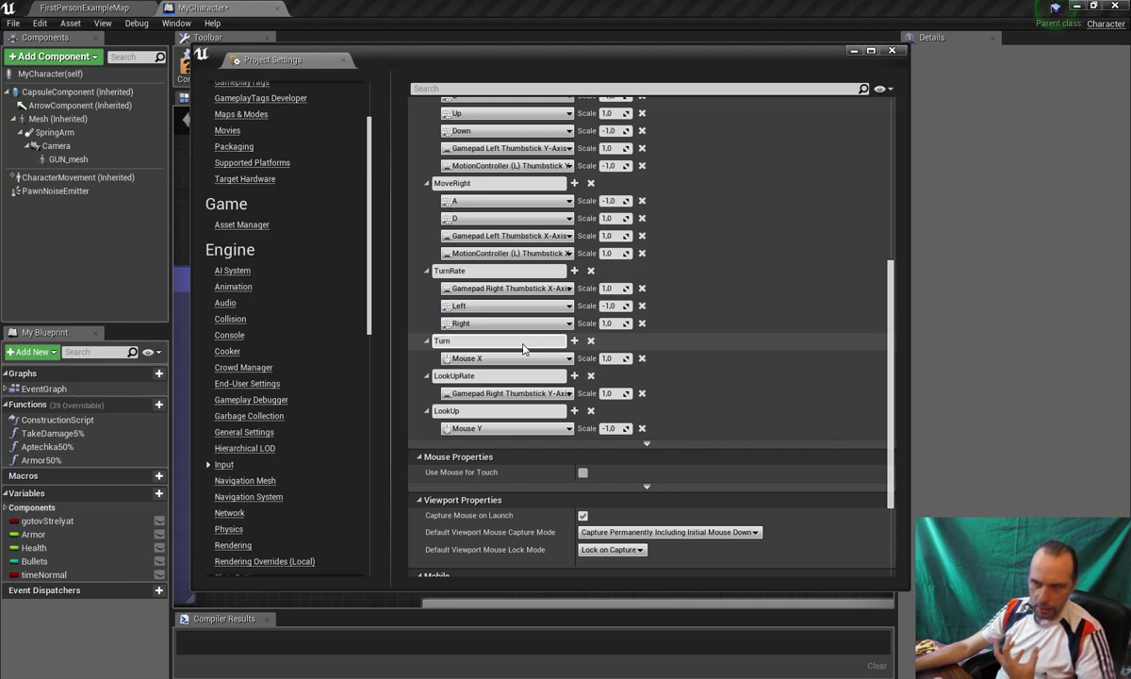
{"action": "scroll", "coordinate": [524, 348], "scroll_direction": "up", "scroll_amount": 2}
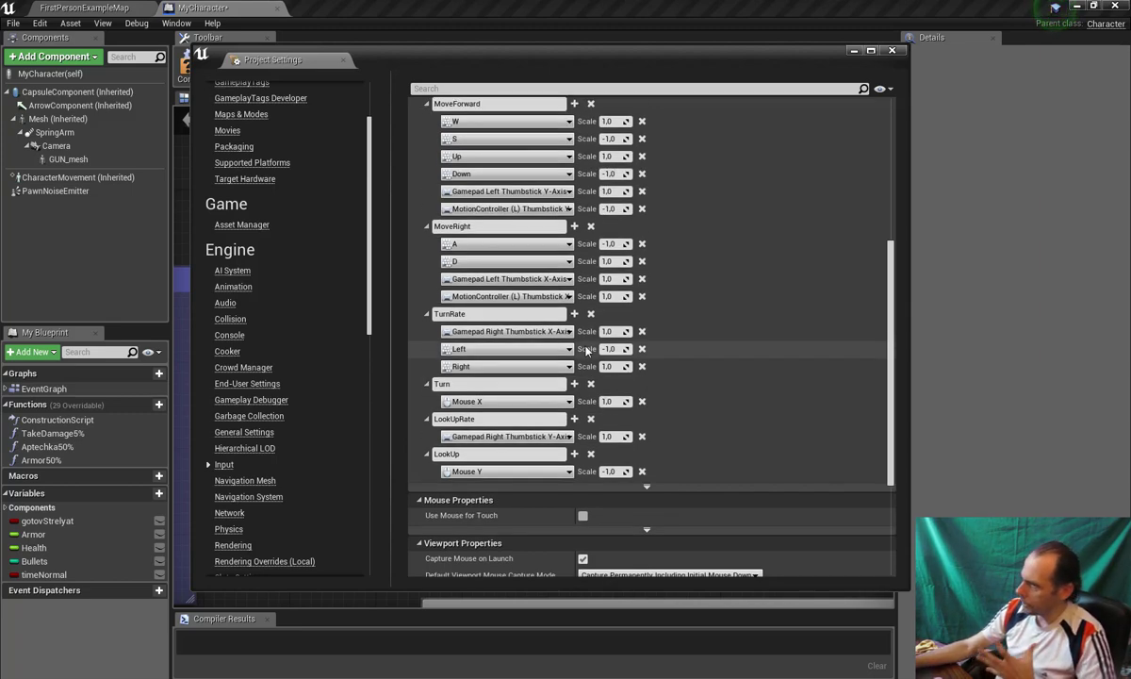
{"action": "scroll", "coordinate": [620, 325], "scroll_direction": "up", "scroll_amount": 7}
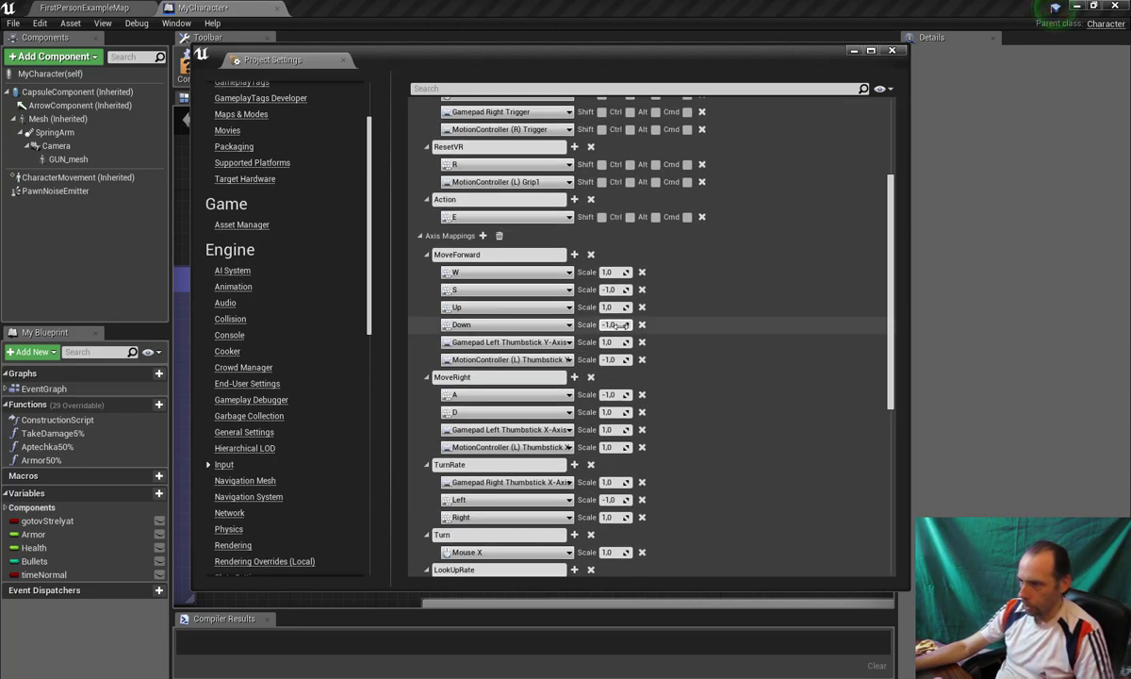
{"action": "scroll", "coordinate": [620, 326], "scroll_direction": "up", "scroll_amount": 6}
{"action": "scroll", "coordinate": [620, 327], "scroll_direction": "down", "scroll_amount": 2}
{"action": "scroll", "coordinate": [620, 327], "scroll_direction": "down", "scroll_amount": 3}
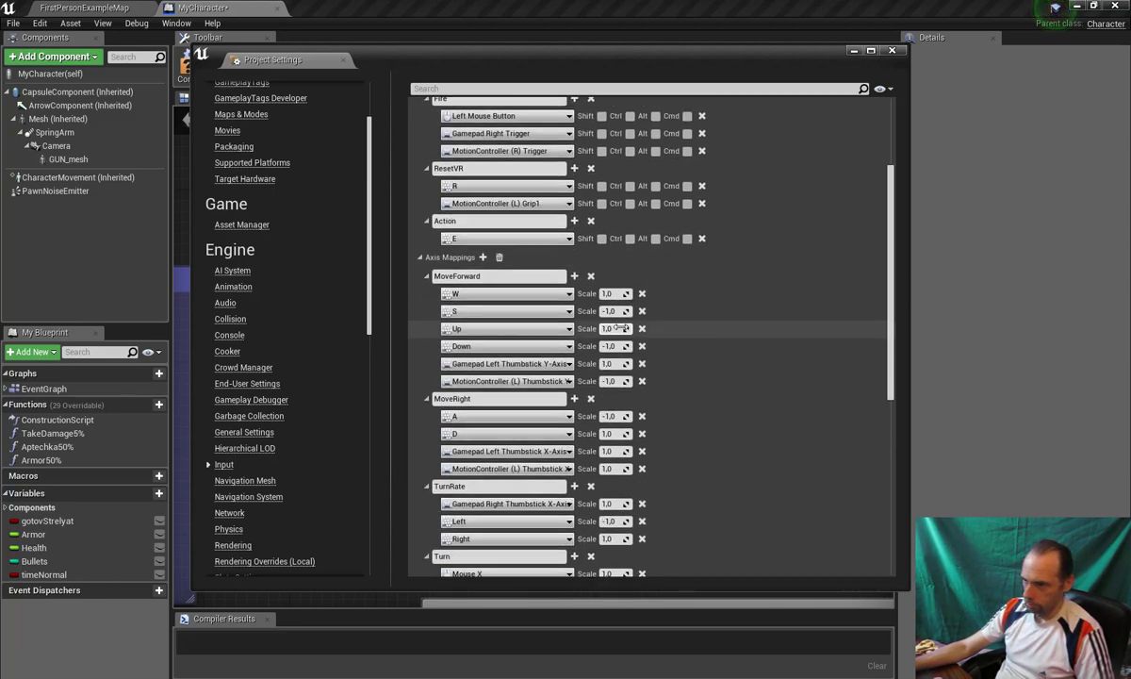
{"action": "scroll", "coordinate": [620, 327], "scroll_direction": "up", "scroll_amount": 5}
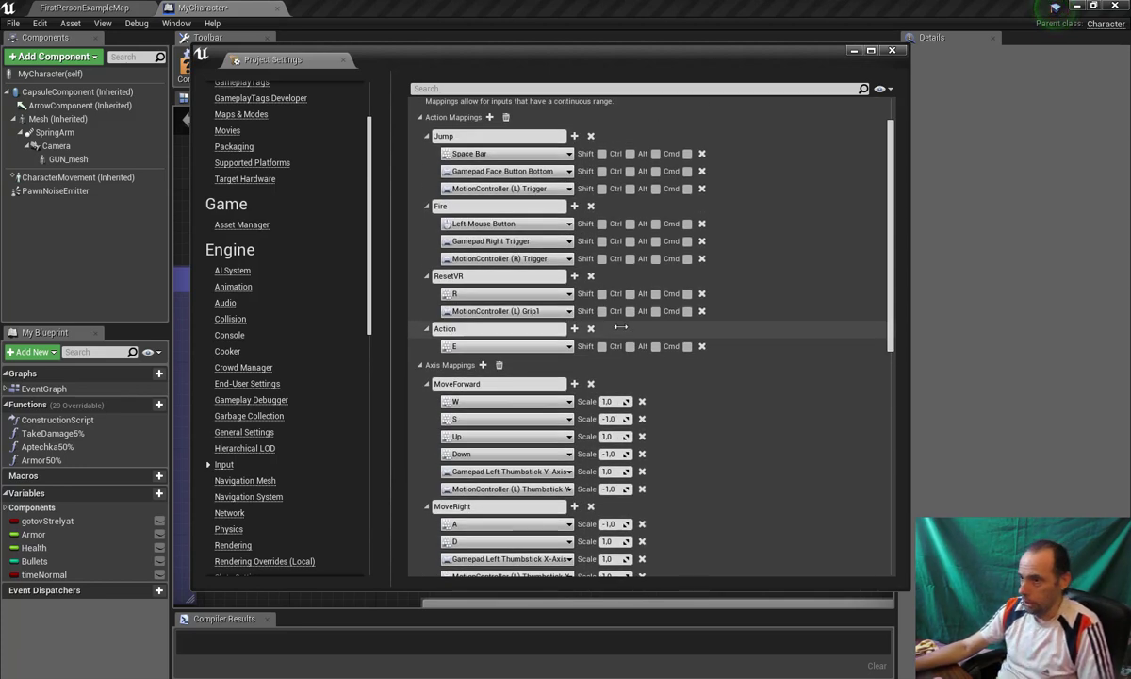
{"action": "scroll", "coordinate": [620, 326], "scroll_direction": "down", "scroll_amount": 1}
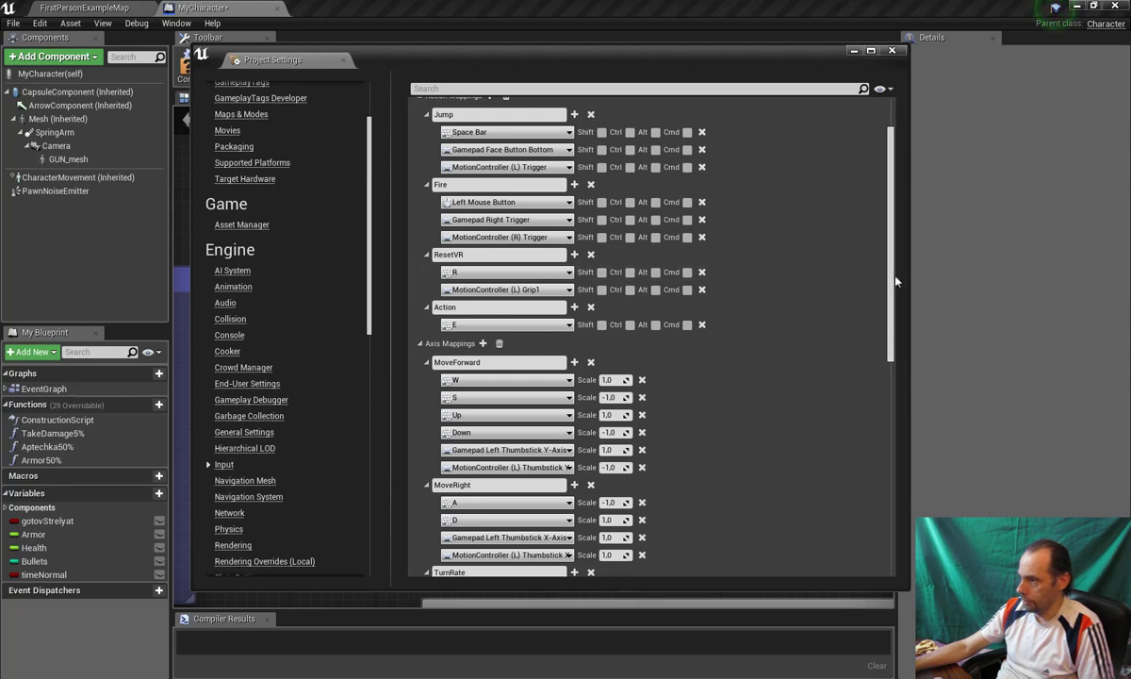
{"action": "scroll", "coordinate": [885, 211], "scroll_direction": "up", "scroll_amount": 3}
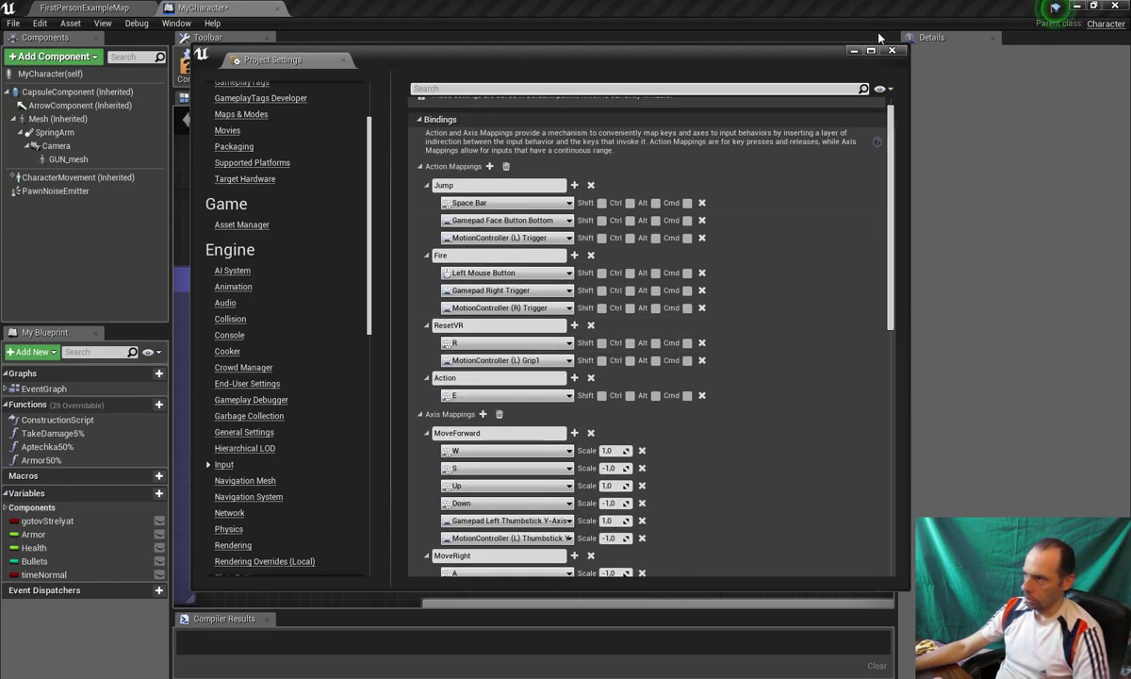
{"action": "left_click", "coordinate": [892, 50]}
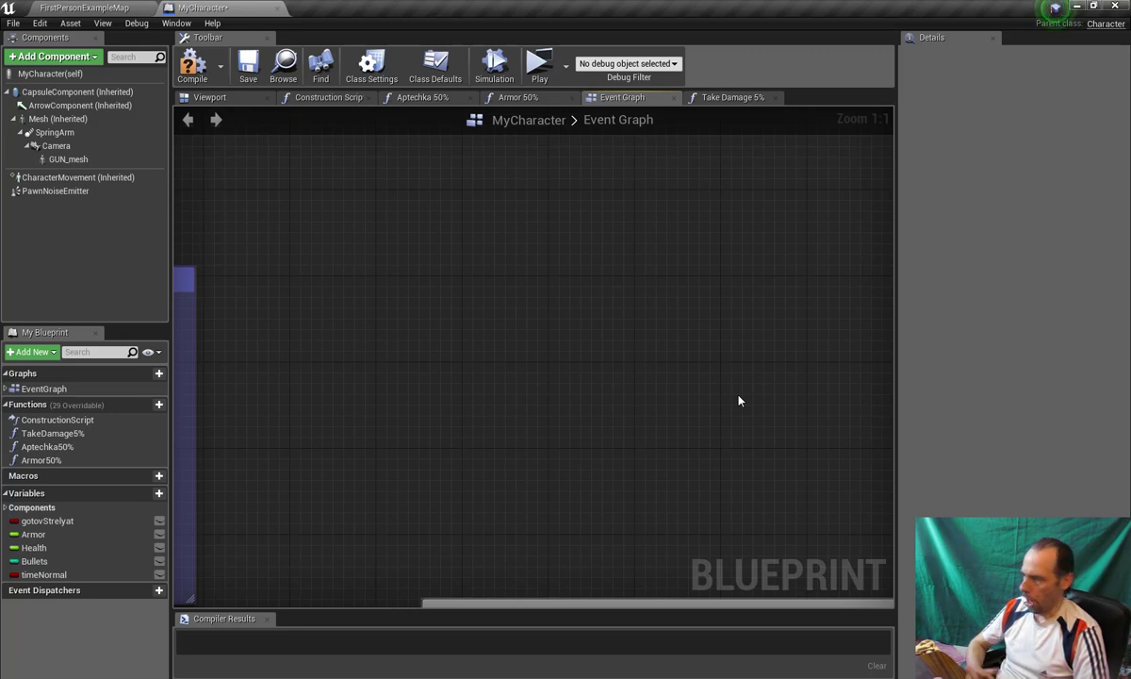
From the FirstPersonExampleMap level, create a Blank Blueprint project named 'input' without starter content.
{"action": "left_click", "coordinate": [83, 7]}
{"action": "left_click", "coordinate": [13, 23]}
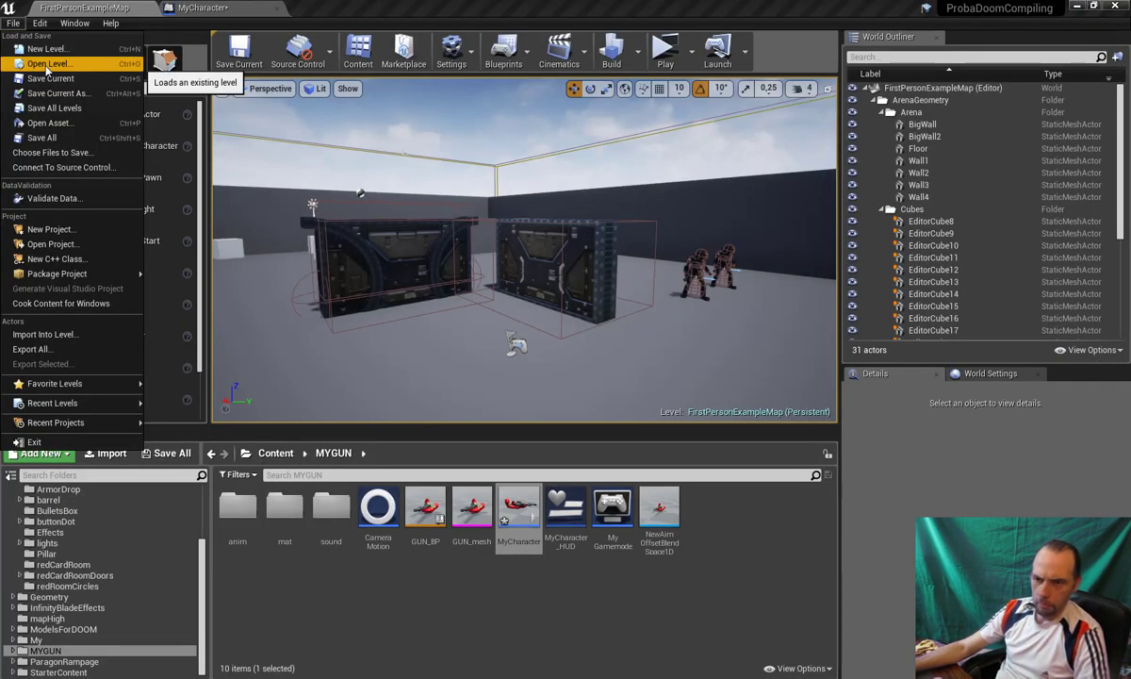
{"action": "left_click", "coordinate": [47, 230]}
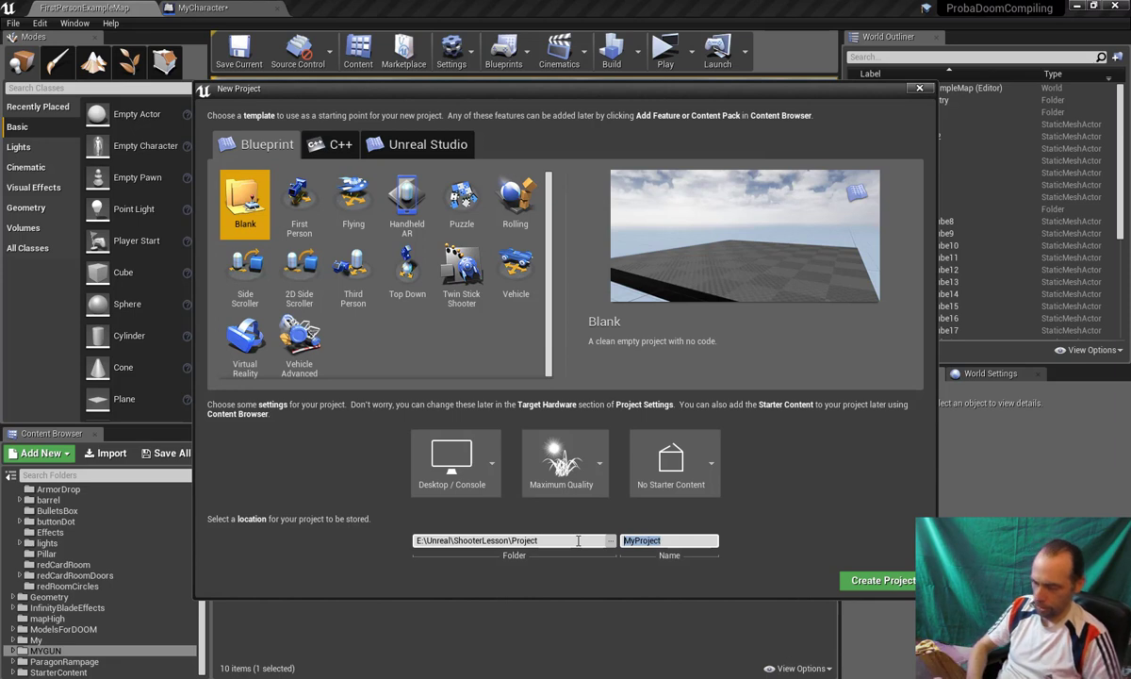
{"action": "type", "text": "inpu"}
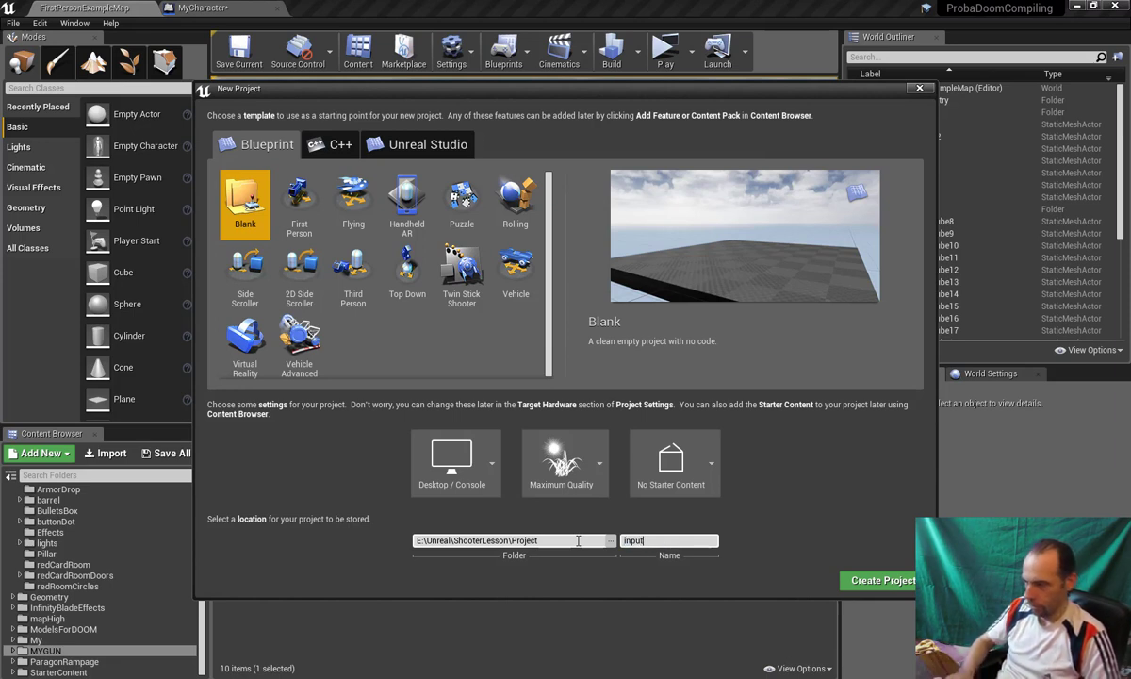
{"action": "type", "text": "t"}
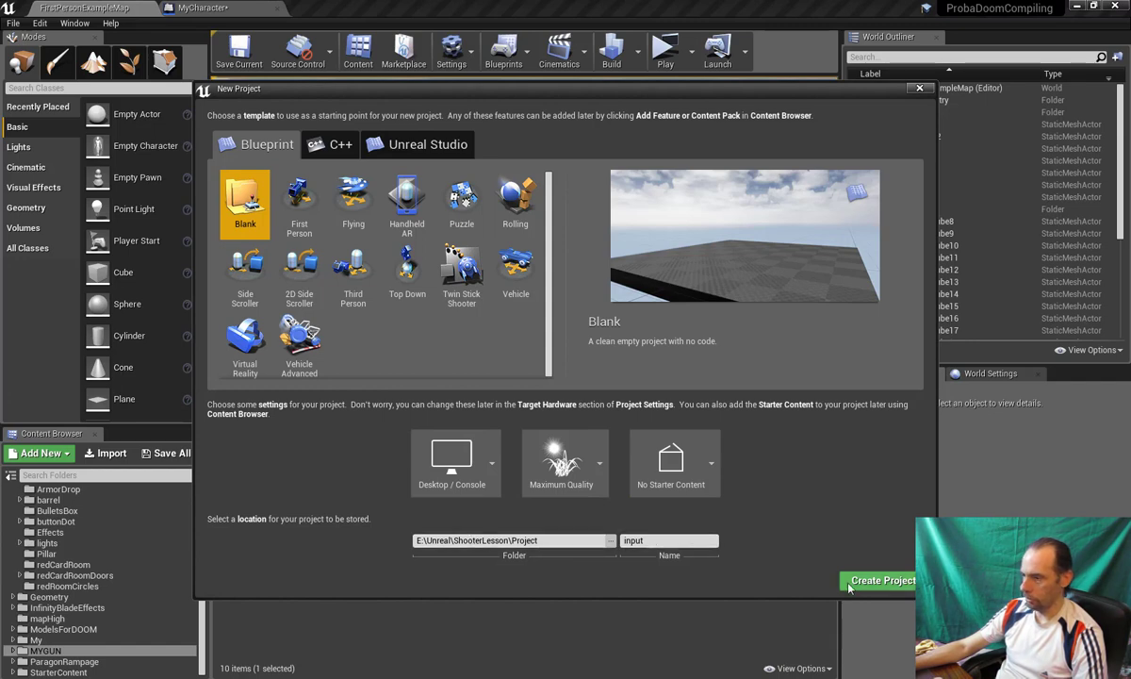
{"action": "left_click", "coordinate": [881, 583]}
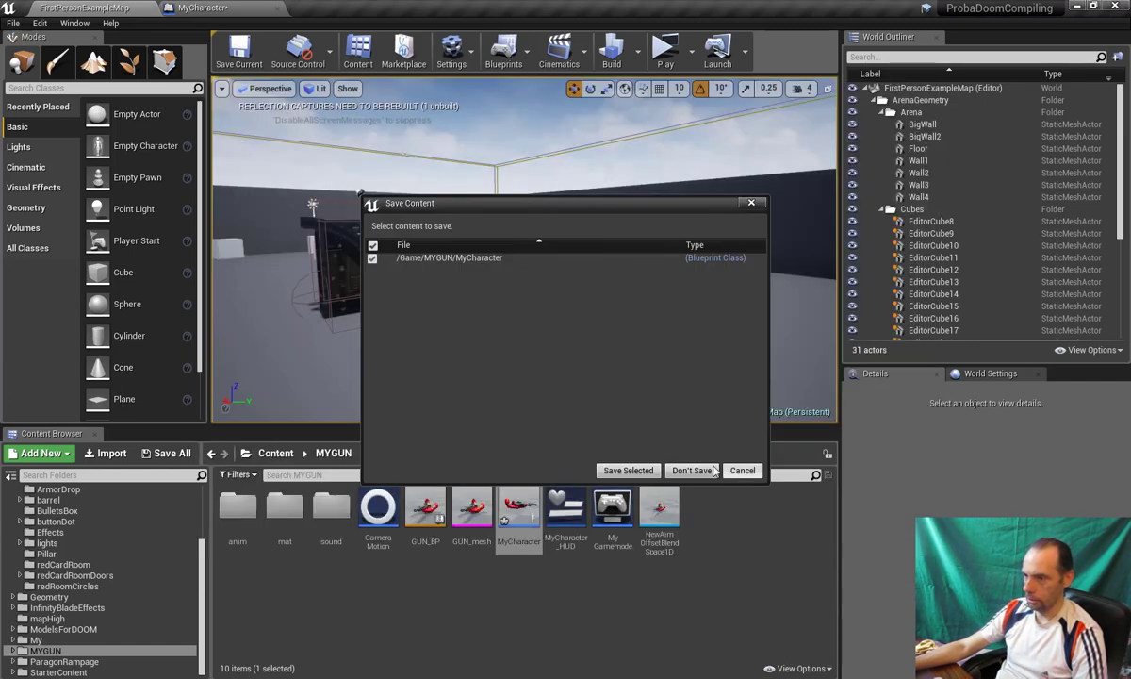
Discard the unsaved MyCharacter changes, adjust the viewport, and show the Content Browser folder tree.
{"action": "left_click", "coordinate": [688, 469]}
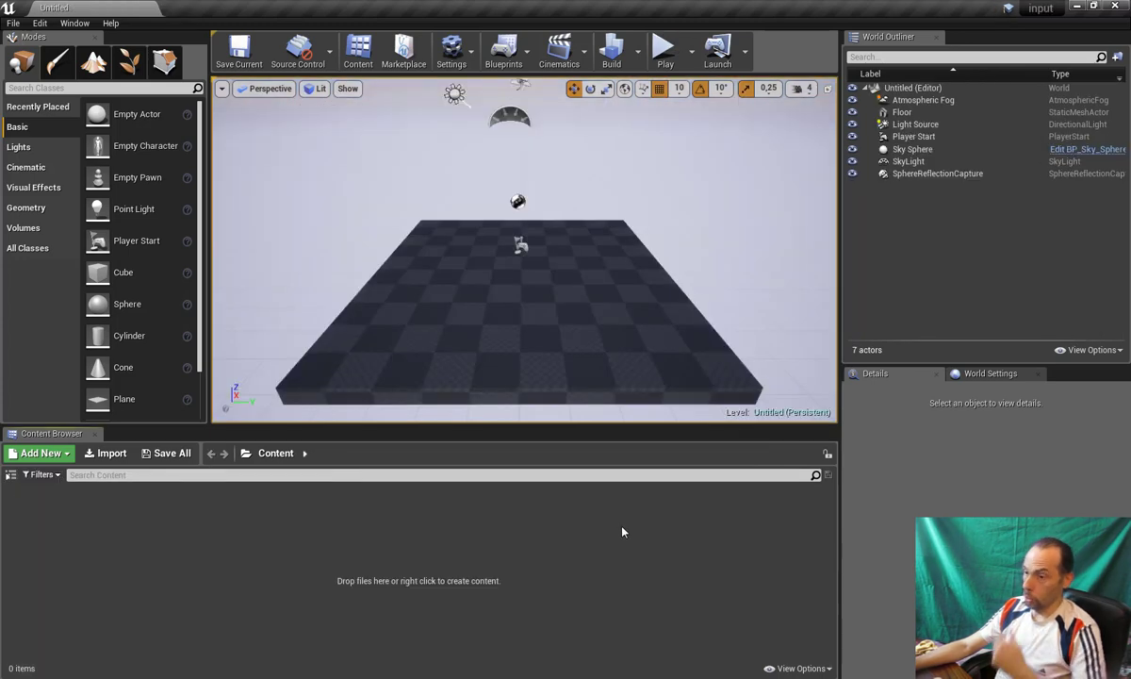
{"action": "left_click_drag", "start_coordinate": [595, 83], "coordinate": [604, 38]}
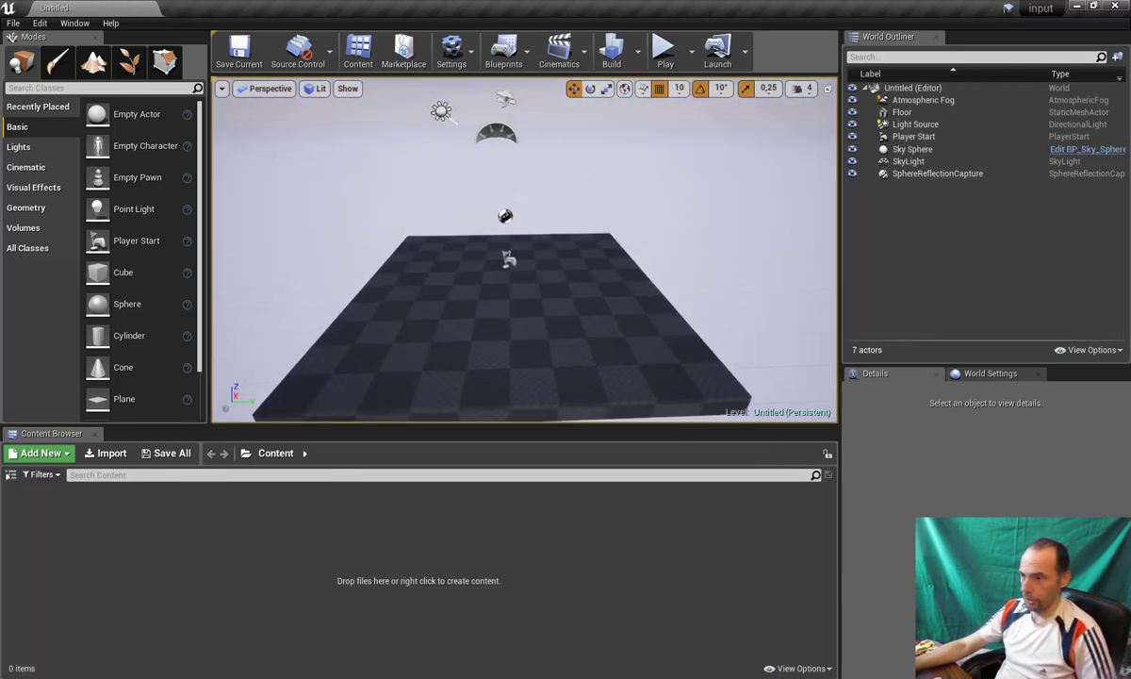
{"action": "left_click_drag", "start_coordinate": [595, 83], "coordinate": [547, 151]}
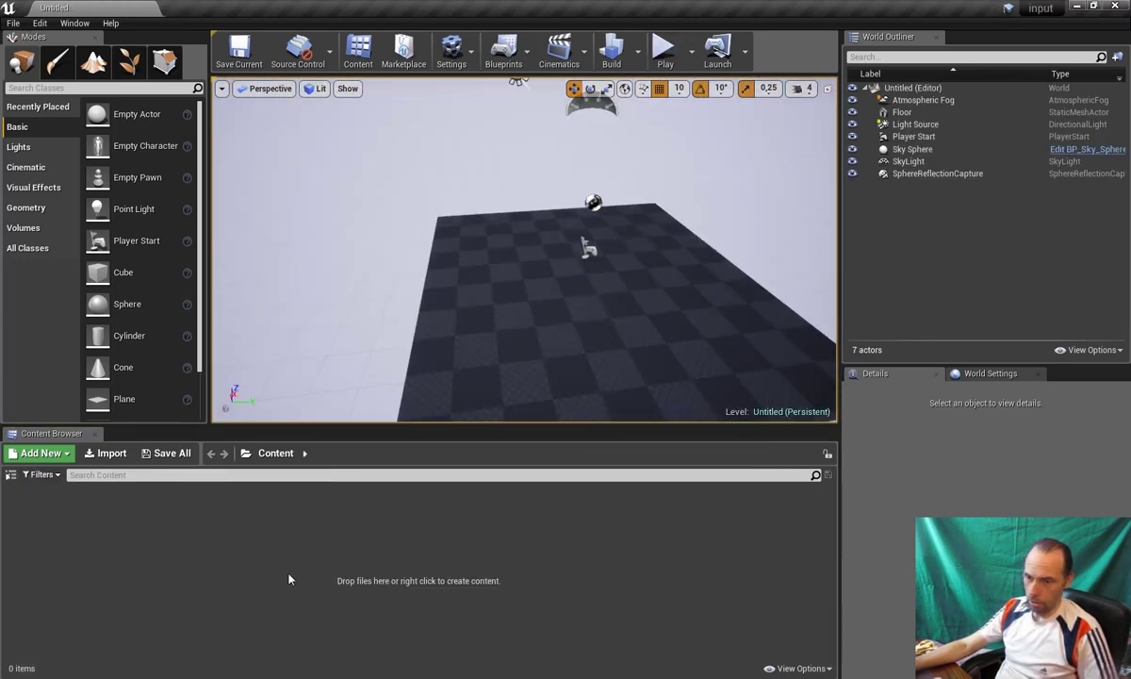
{"action": "left_click", "coordinate": [11, 476]}
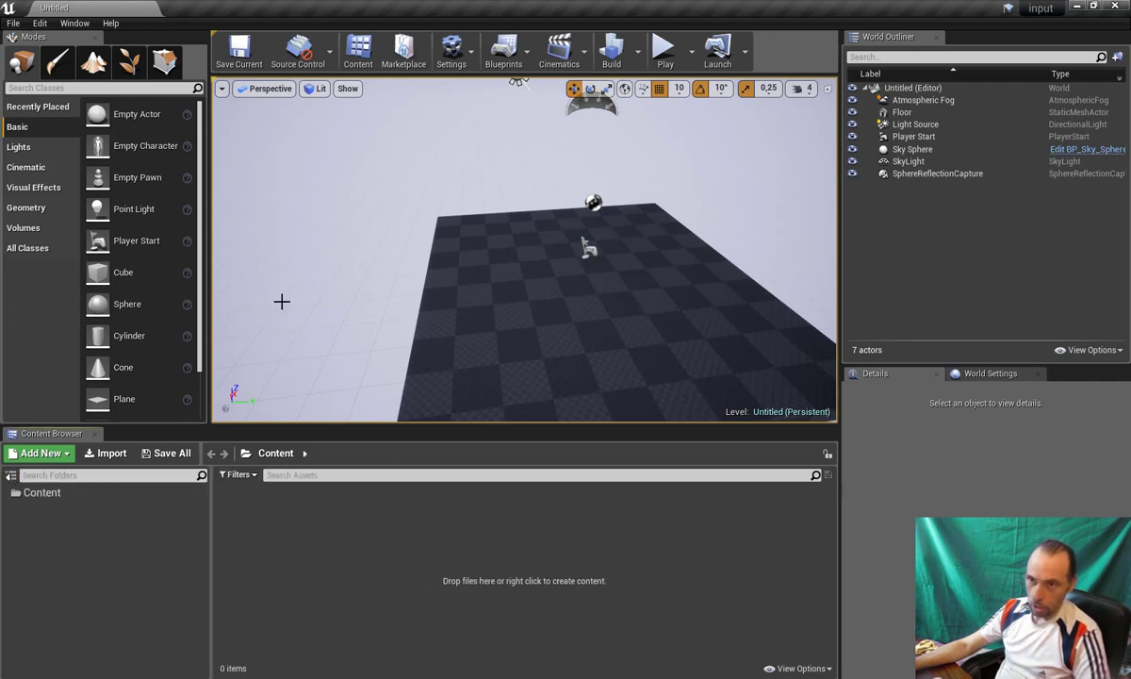
Open the new project's Project Settings at Engine > Input.
{"action": "left_click", "coordinate": [40, 23]}
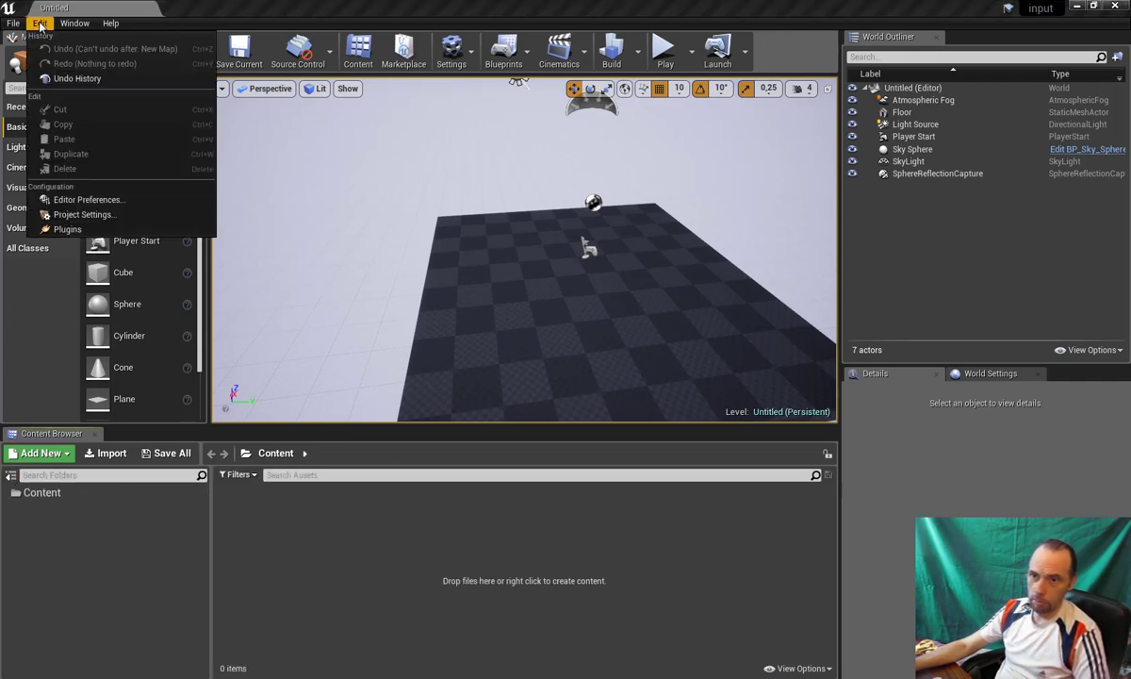
{"action": "left_click", "coordinate": [83, 214]}
{"action": "scroll", "coordinate": [264, 245], "scroll_direction": "down", "scroll_amount": 3}
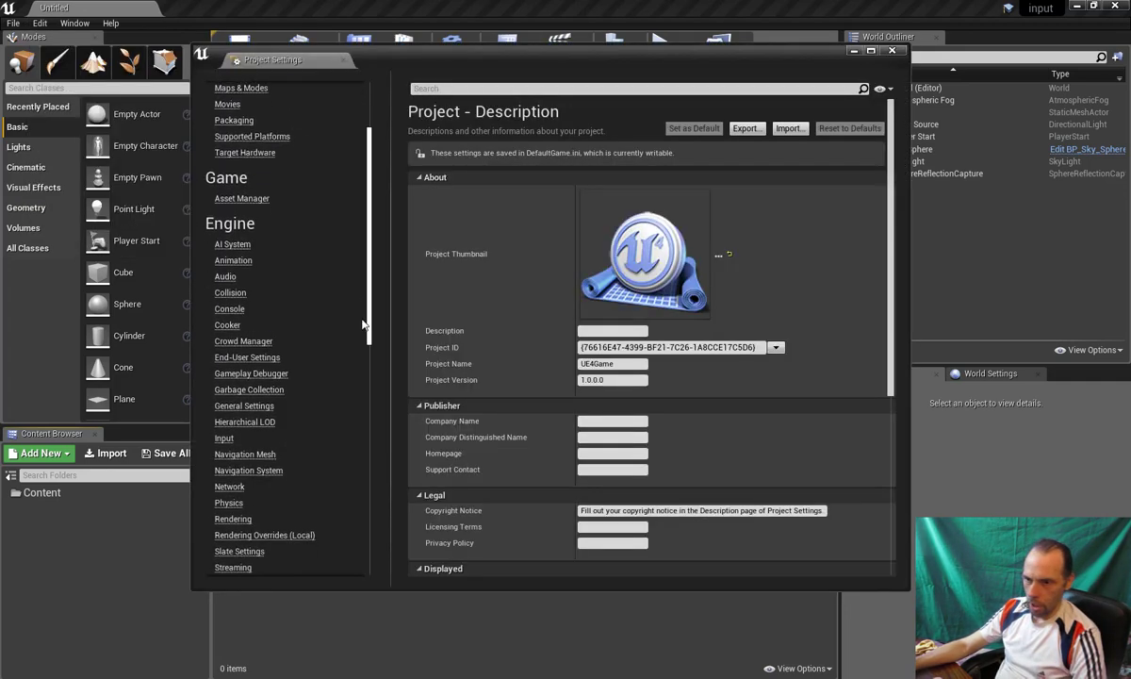
{"action": "left_click", "coordinate": [225, 434]}
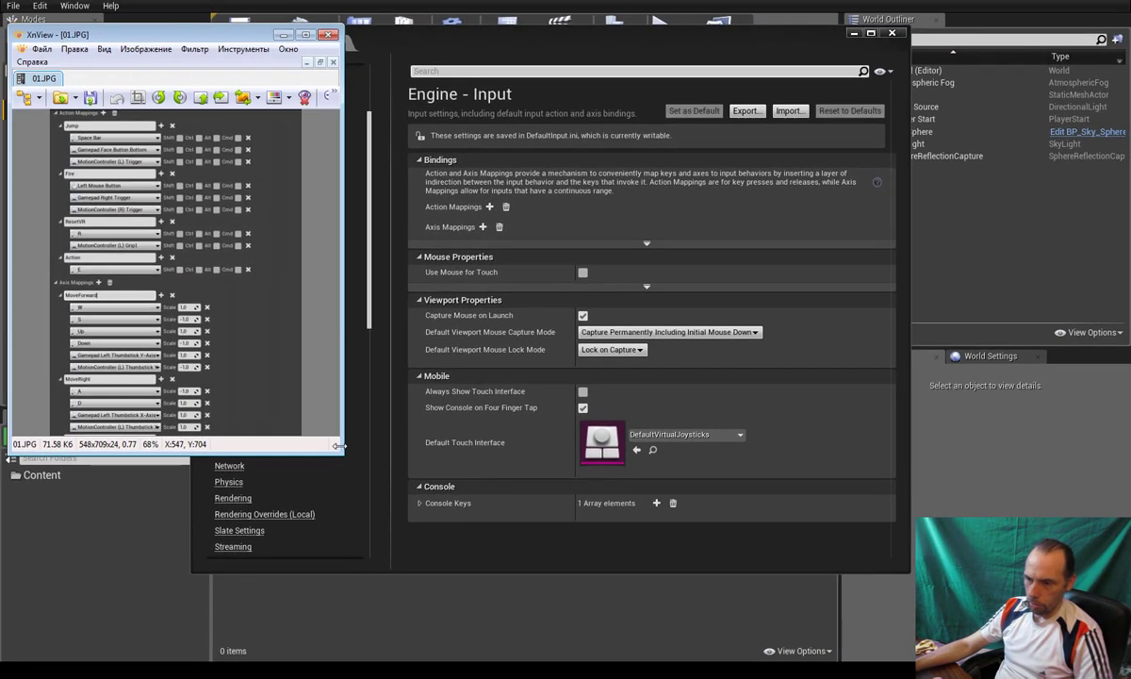
Enlarge the XnView reference image to 150%, pan to Action Mappings, then minimize XnView.
{"action": "left_click_drag", "start_coordinate": [344, 483], "coordinate": [358, 583]}
{"action": "scroll", "coordinate": [163, 192], "scroll_direction": "up", "scroll_amount": 2}
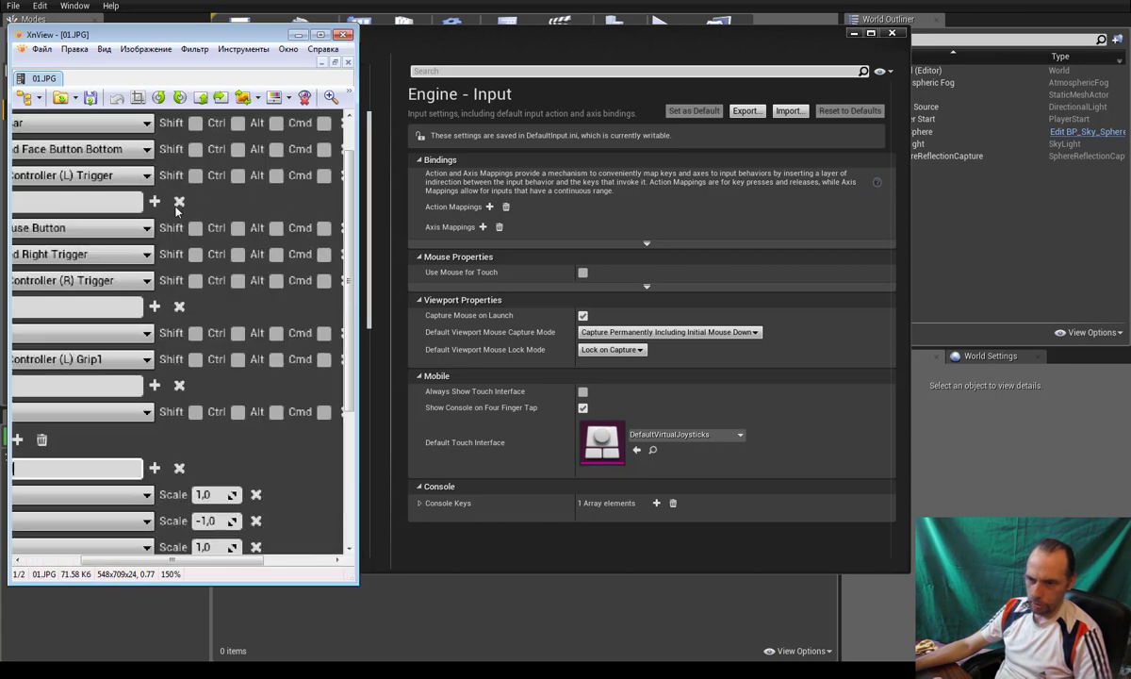
{"action": "left_click_drag", "start_coordinate": [238, 347], "coordinate": [339, 396]}
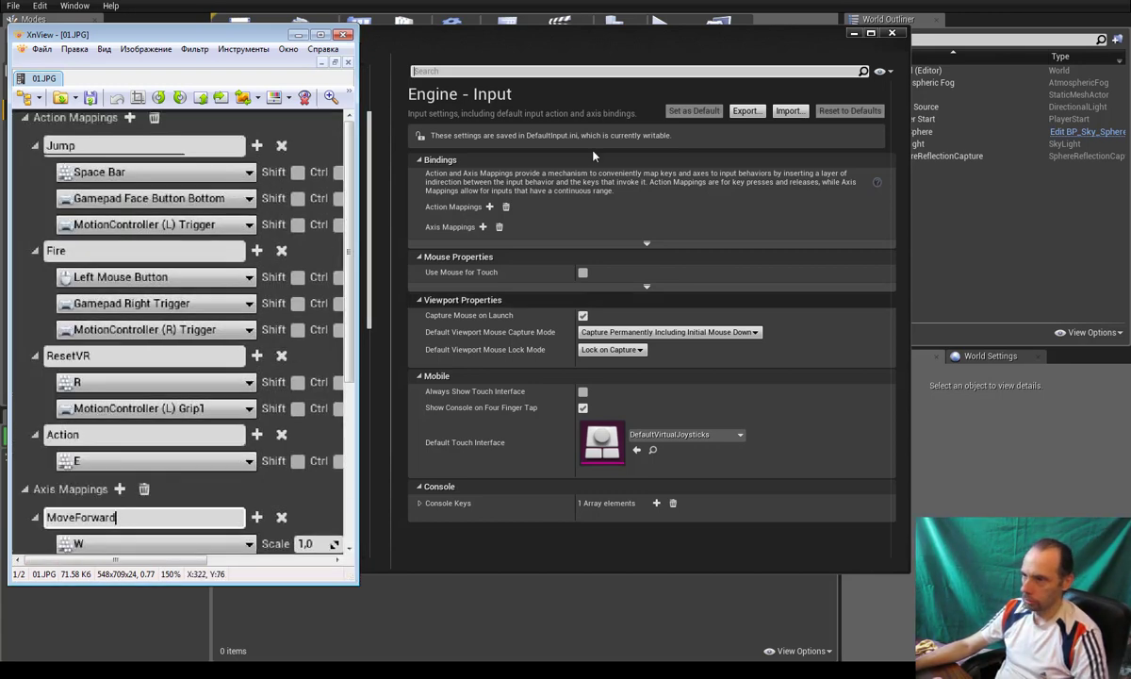
{"action": "mouse_move", "coordinate": [598, 40]}
{"action": "left_mouse_down"}
{"action": "mouse_move", "coordinate": [709, 36]}
{"action": "mouse_move", "coordinate": [767, 42]}
{"action": "mouse_move", "coordinate": [765, 58]}
{"action": "left_mouse_up"}
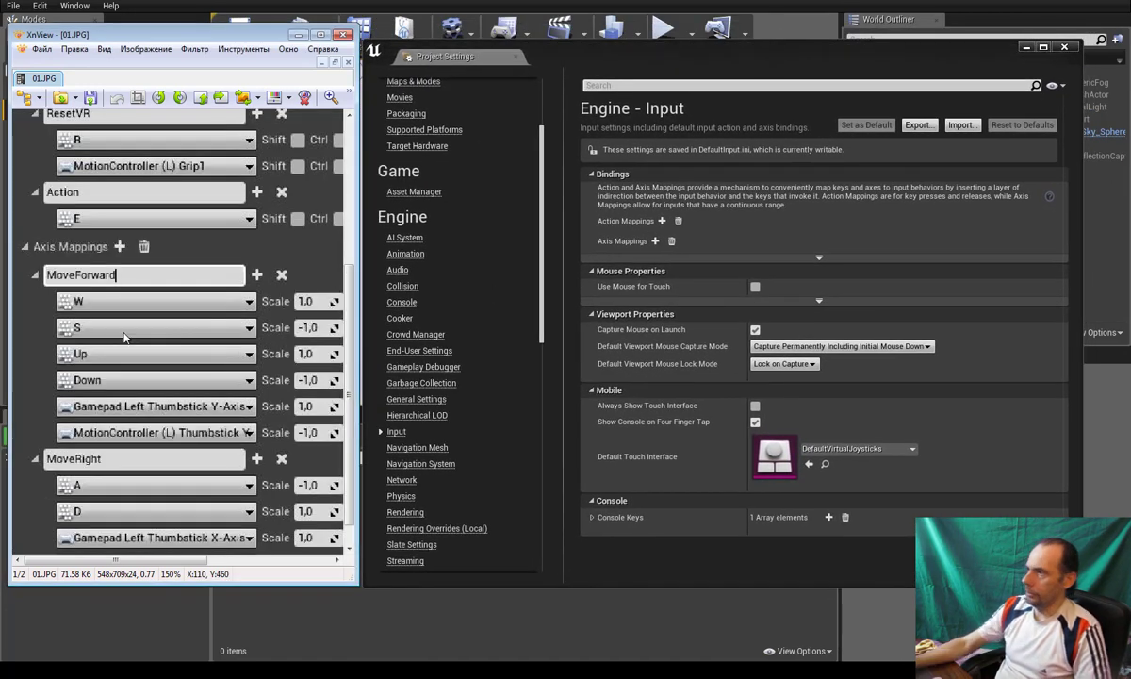
{"action": "left_click", "coordinate": [1032, 50]}
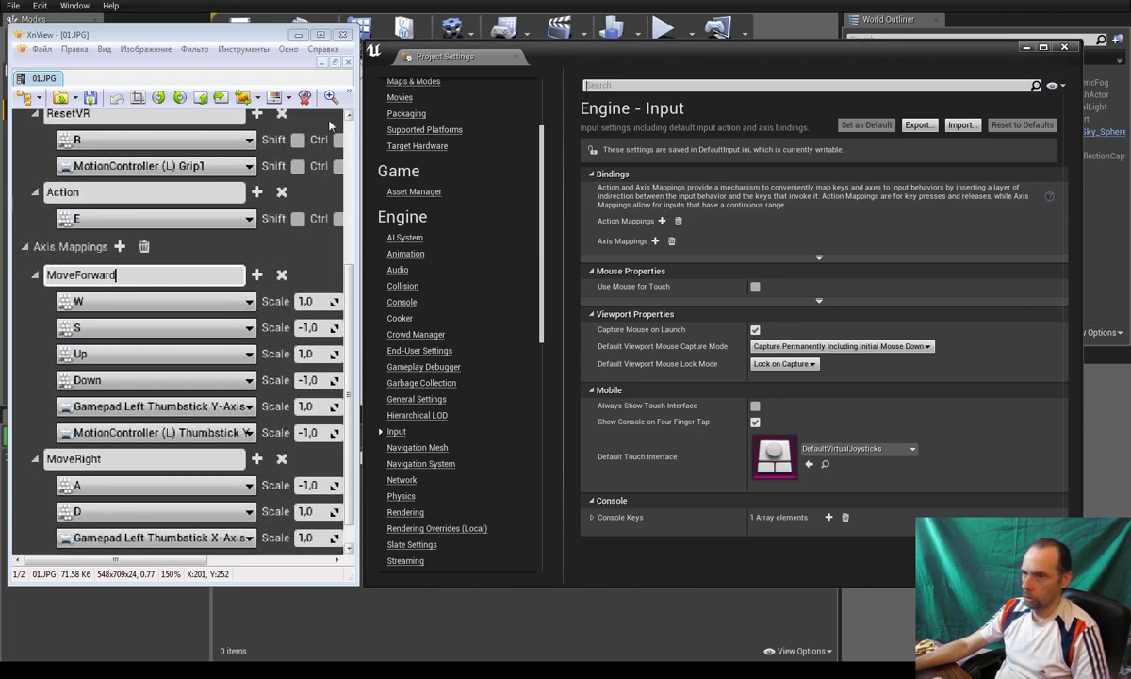
{"action": "left_click", "coordinate": [301, 38]}
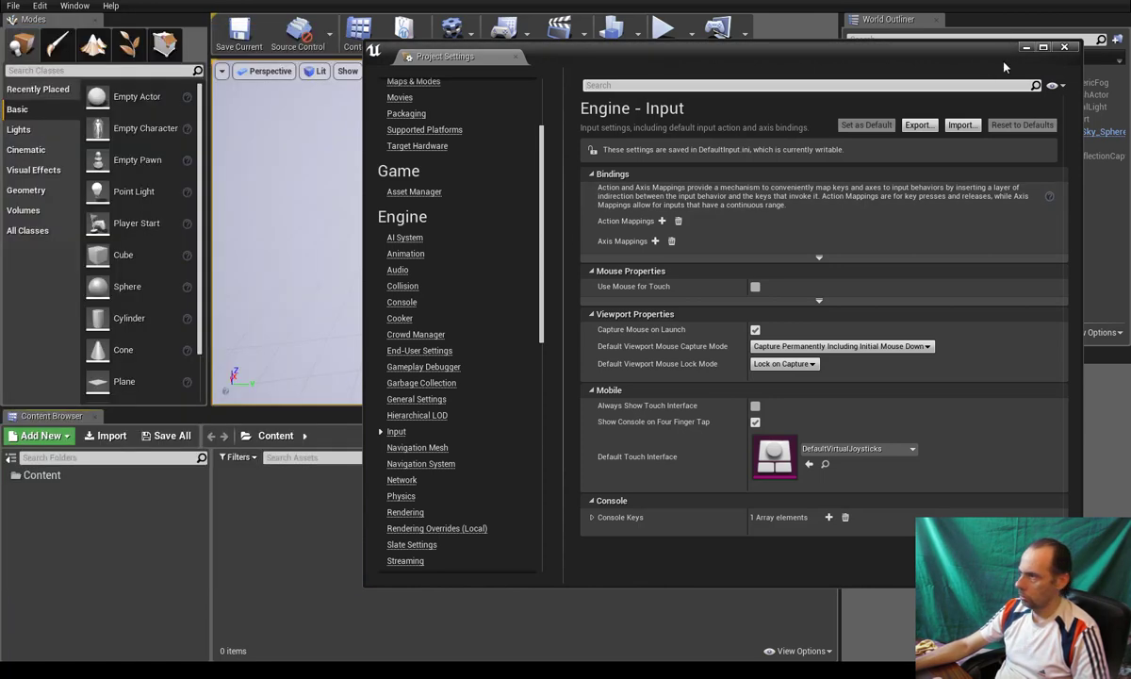
Close Project Settings and create a Character Blueprint named 'player' in the Content folder.
{"action": "left_click", "coordinate": [734, 454]}
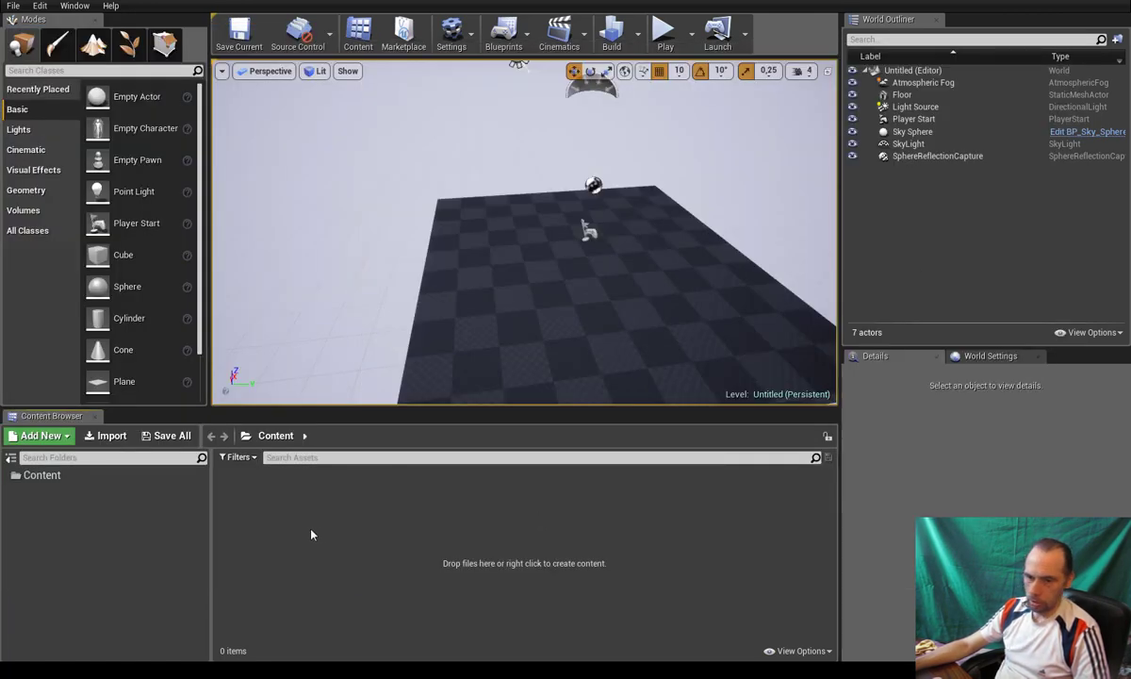
{"action": "left_click", "coordinate": [33, 474]}
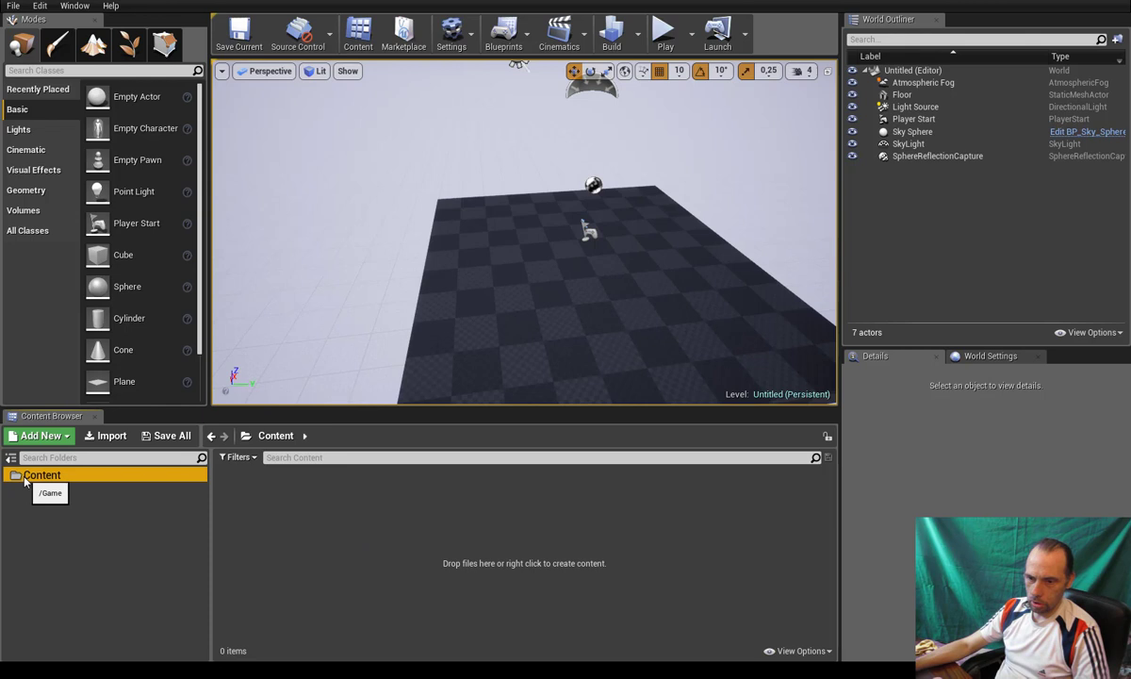
{"action": "right_click", "coordinate": [370, 535]}
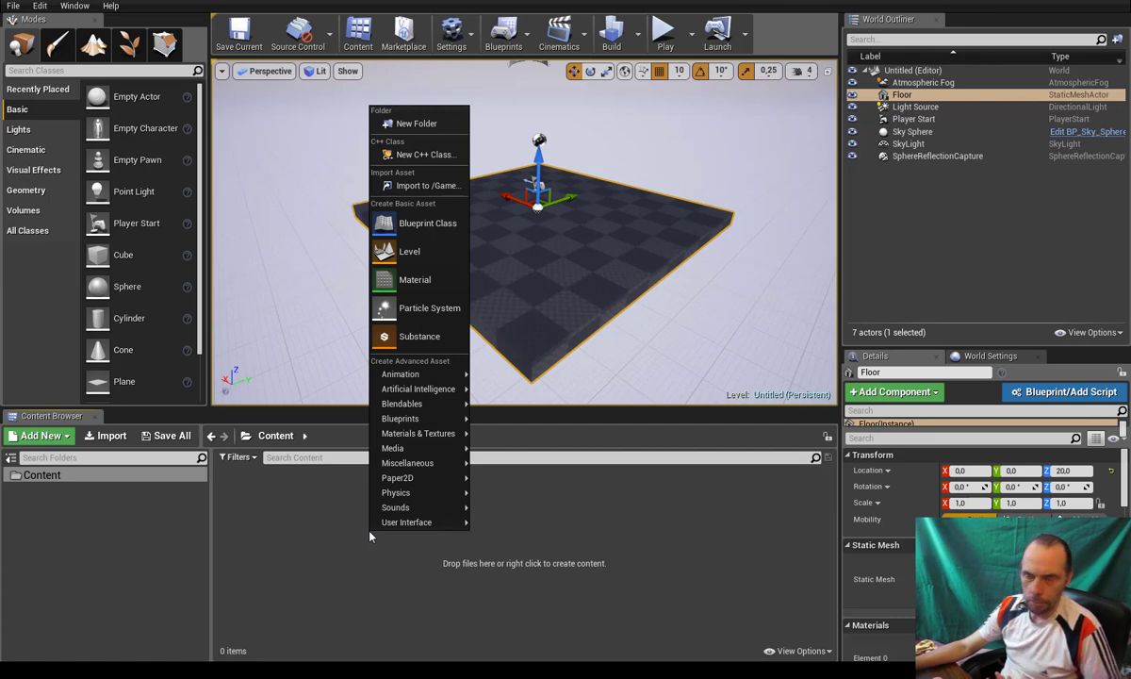
{"action": "left_click", "coordinate": [405, 223]}
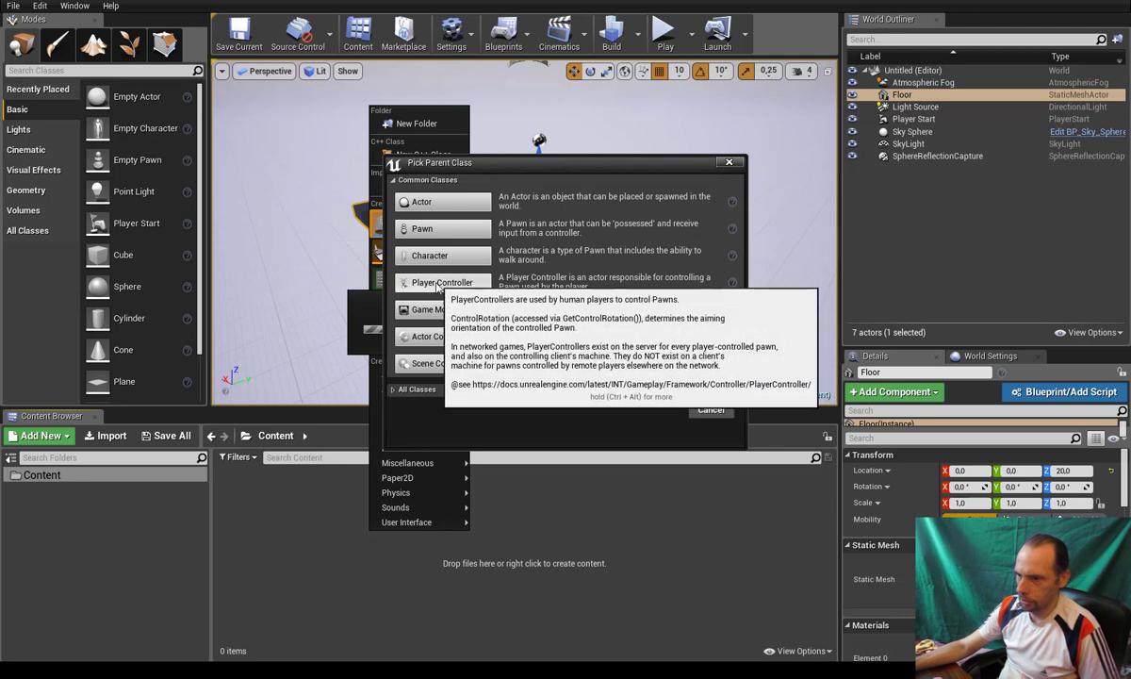
{"action": "left_click", "coordinate": [433, 261]}
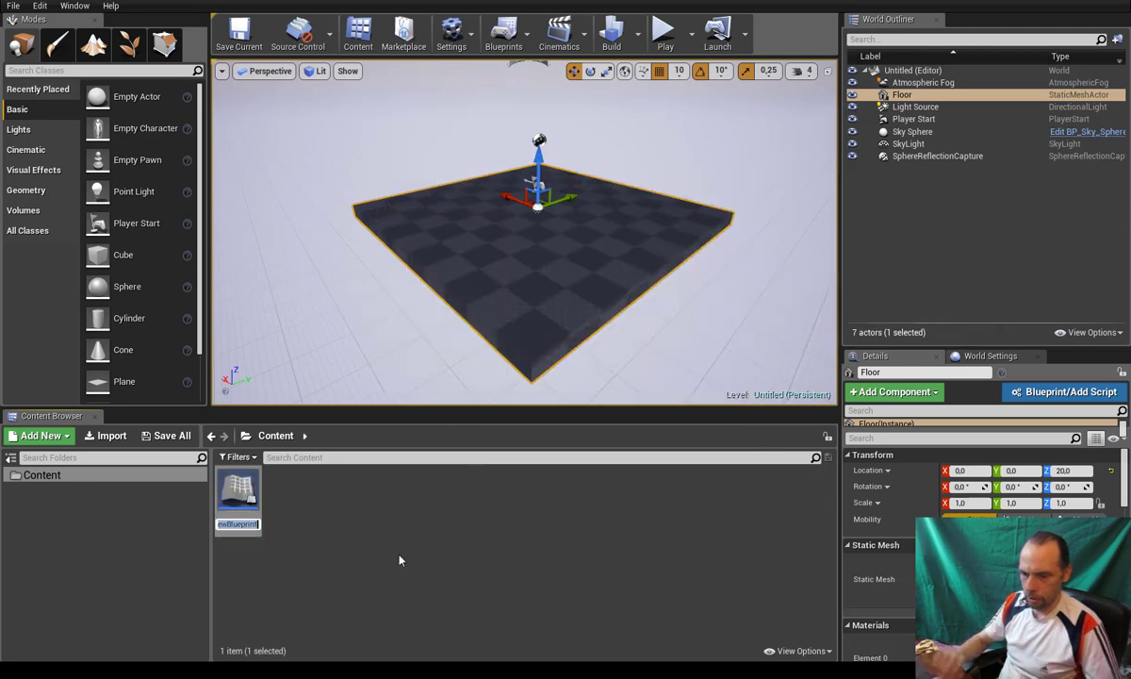
{"action": "type", "text": "play"}
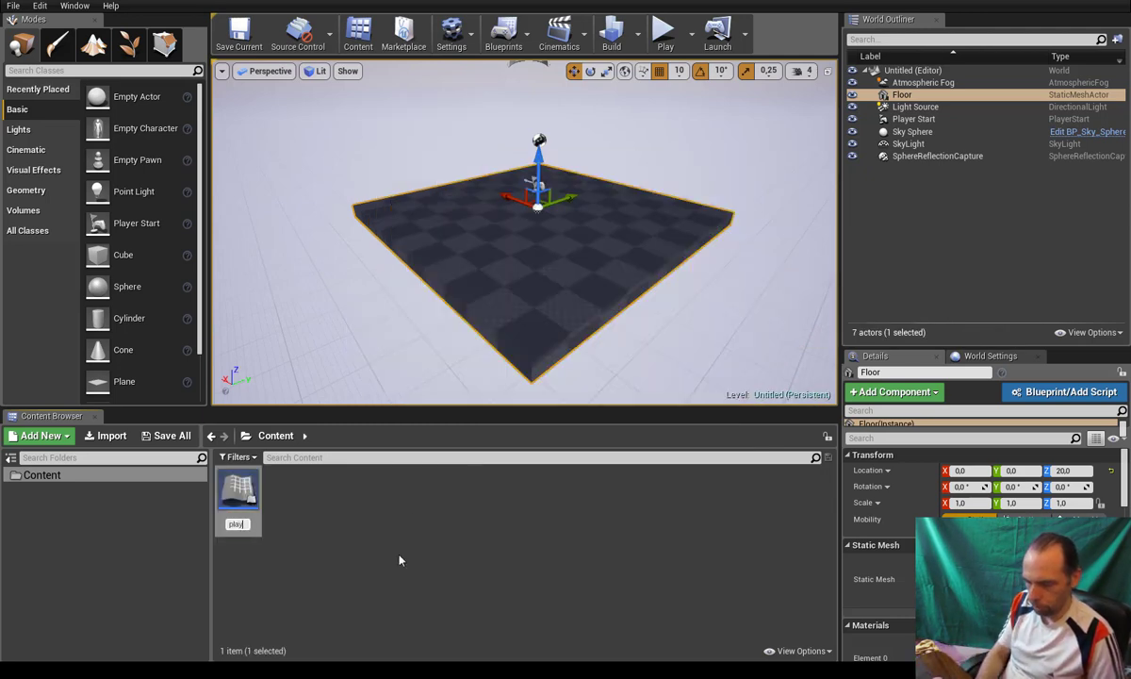
{"action": "type", "text": "er"}
{"action": "key", "text": "Return"}
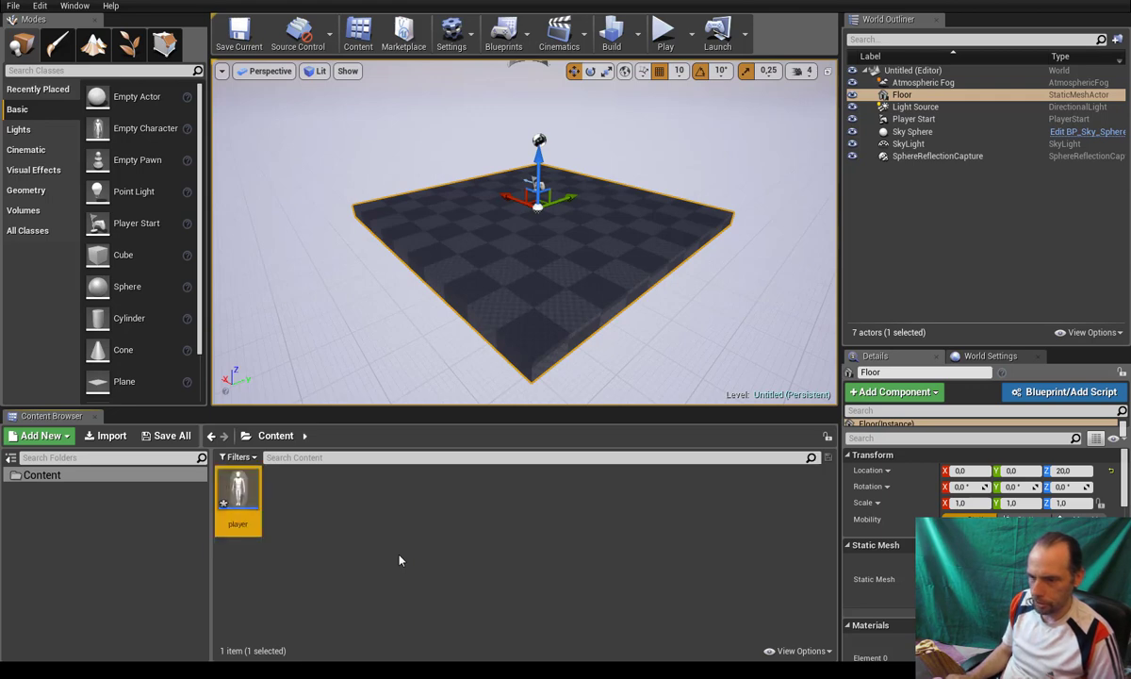
Create a Game Mode Base Blueprint named 'player_GM' in the Content folder.
{"action": "right_click", "coordinate": [451, 509]}
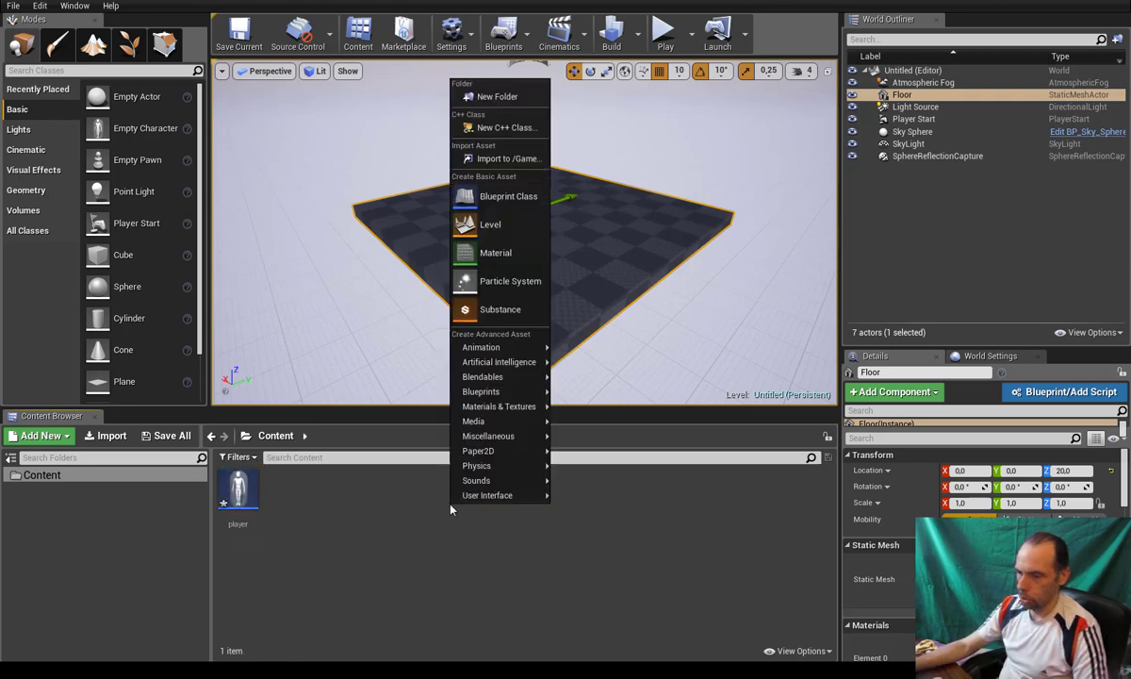
{"action": "left_click", "coordinate": [500, 196]}
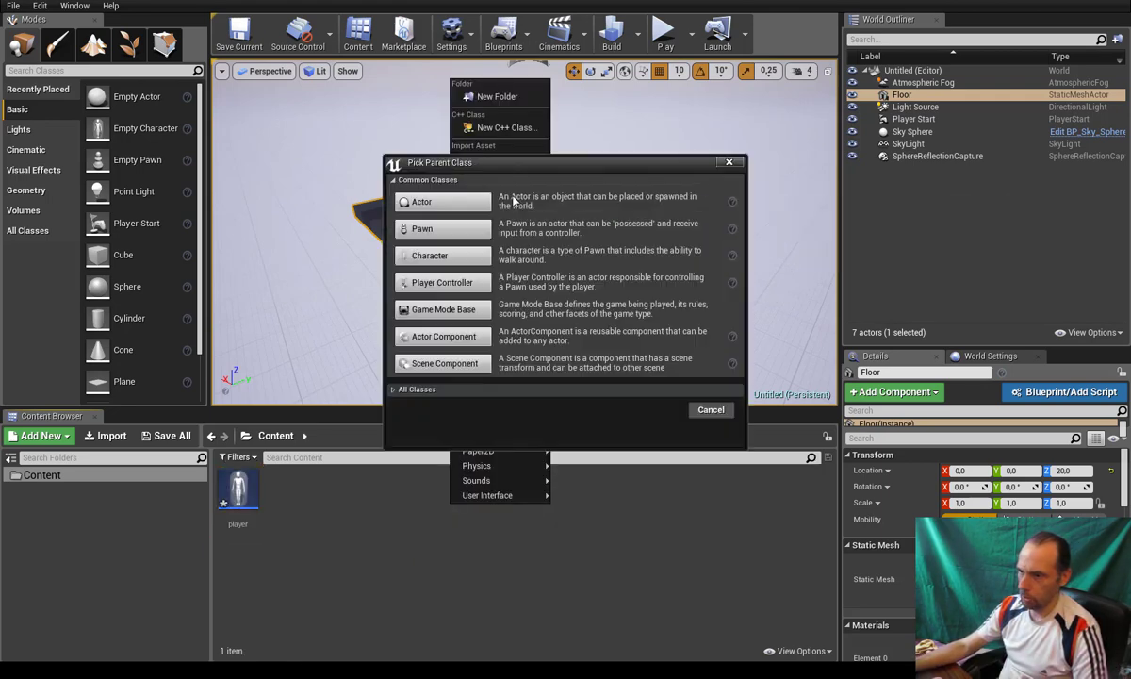
{"action": "left_click", "coordinate": [443, 309]}
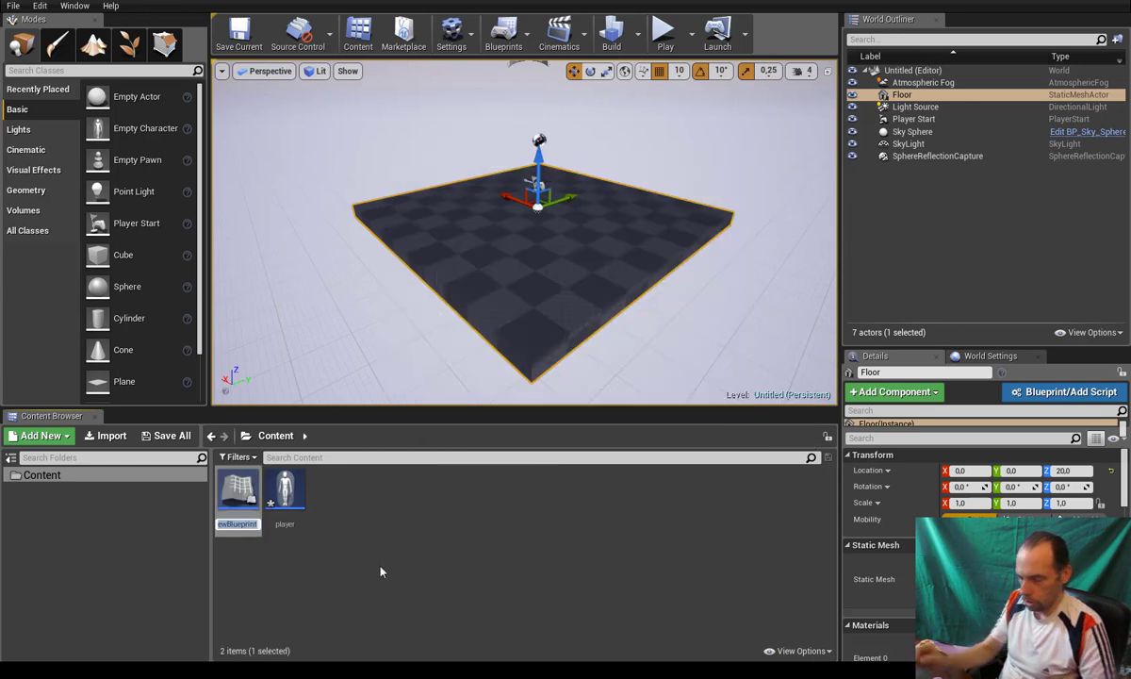
{"action": "type", "text": "player"}
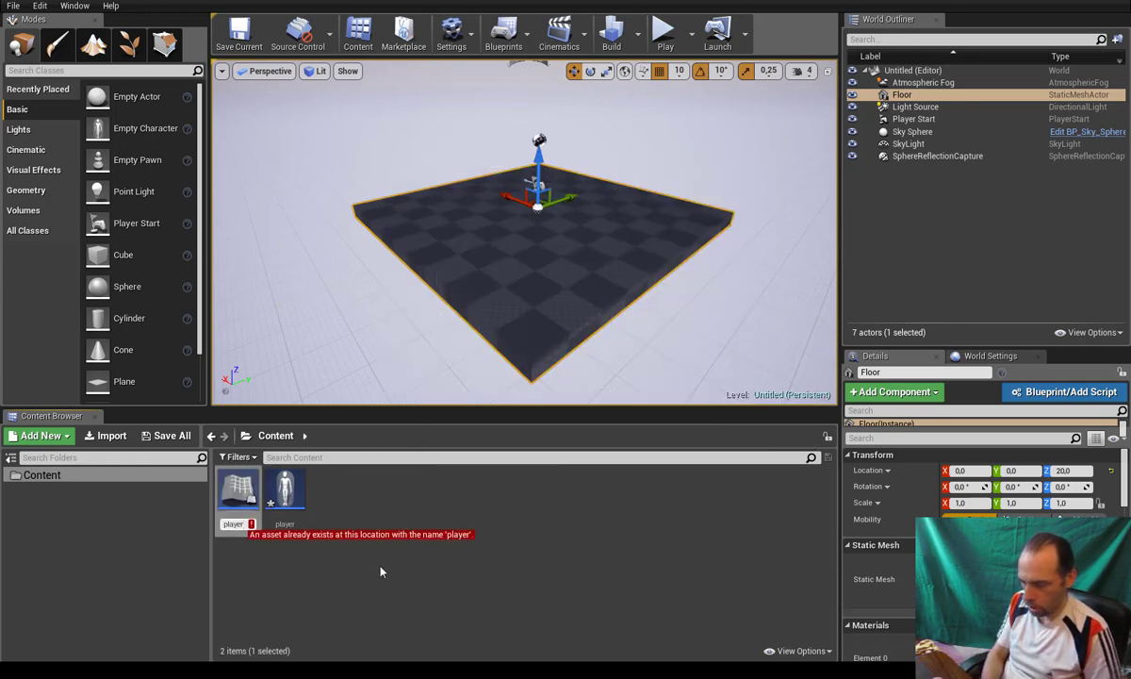
{"action": "type", "text": "_G"}
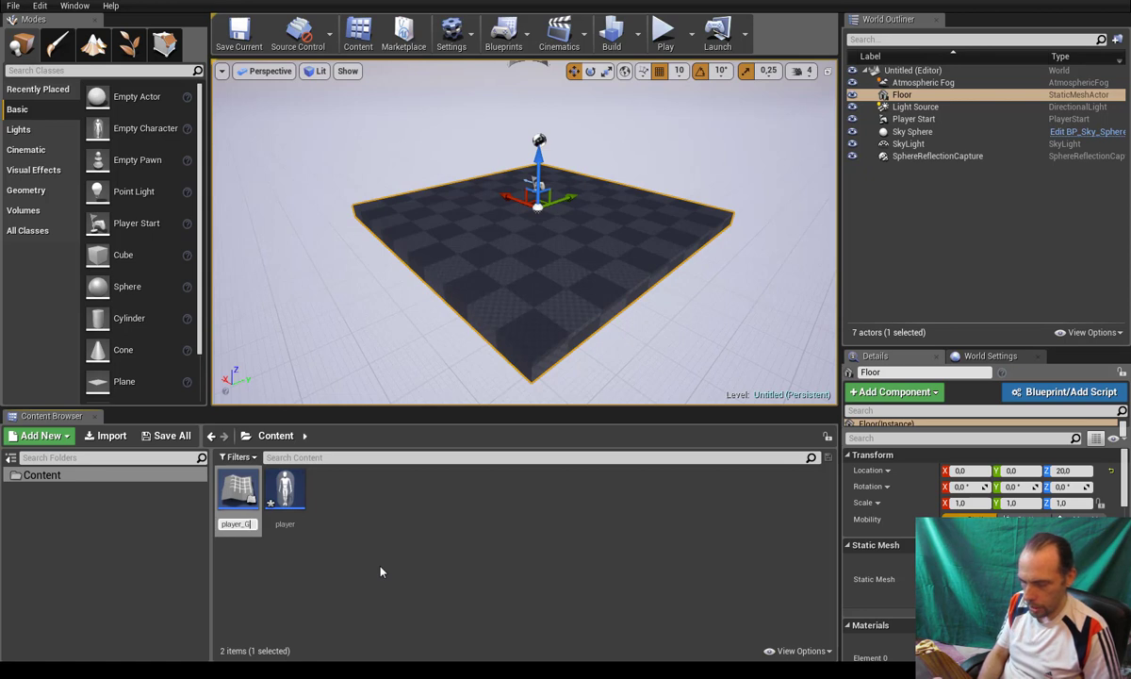
{"action": "type", "text": "M"}
{"action": "key", "text": "Return"}
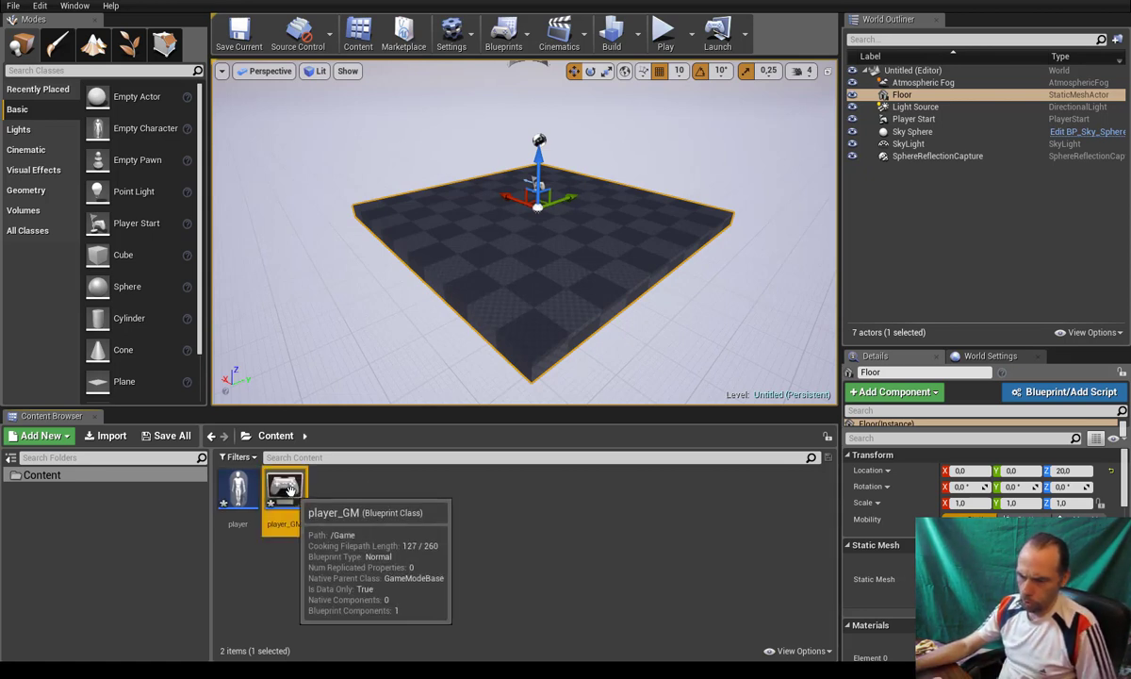
Rename the 'player' Blueprint to 'player_BP', then select player_GM.
{"action": "left_click", "coordinate": [237, 500]}
{"action": "left_click", "coordinate": [239, 525]}
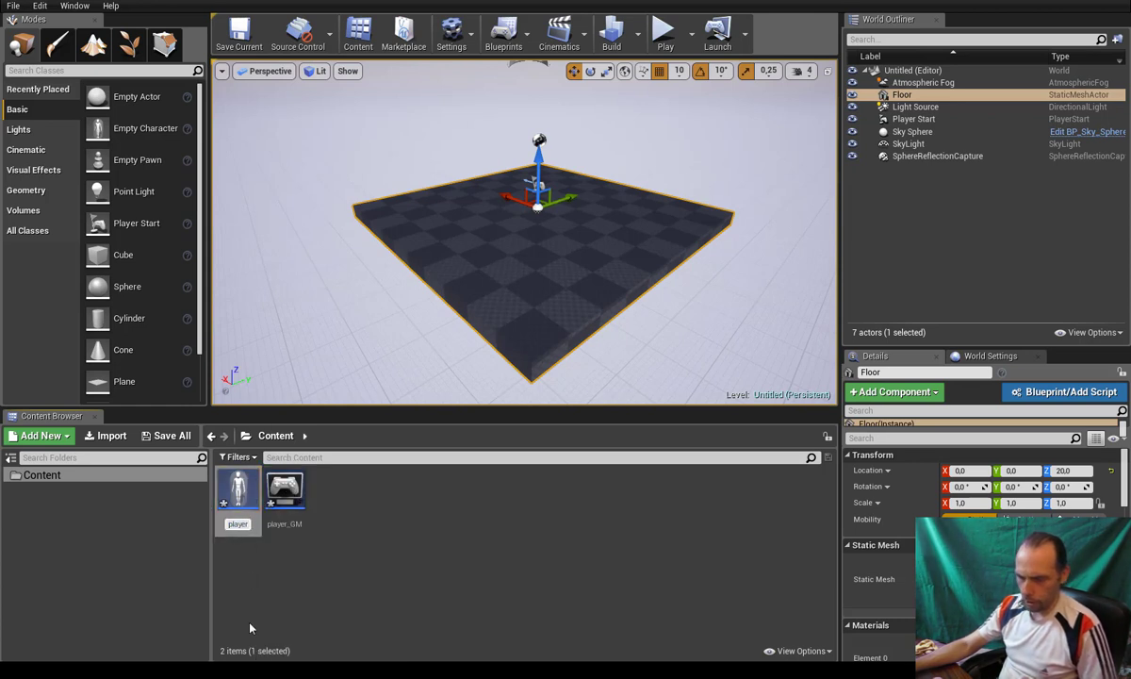
{"action": "type", "text": "_"}
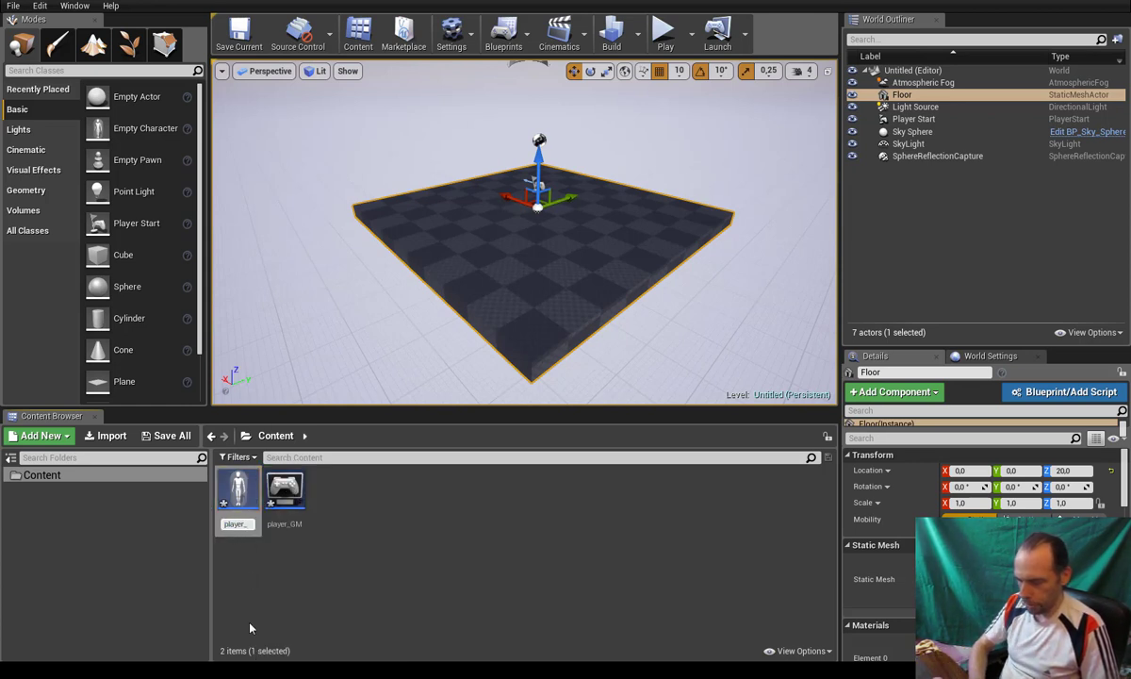
{"action": "type", "text": "BP"}
{"action": "key", "text": "Return"}
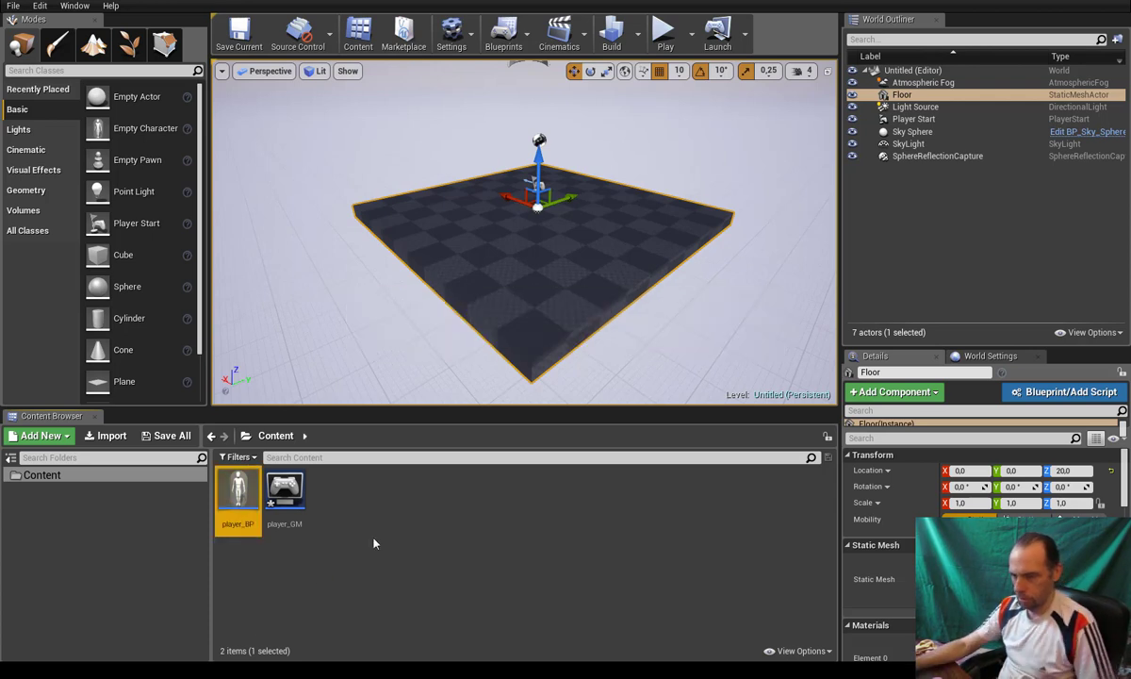
{"action": "left_click", "coordinate": [373, 540]}
{"action": "left_click", "coordinate": [285, 494]}
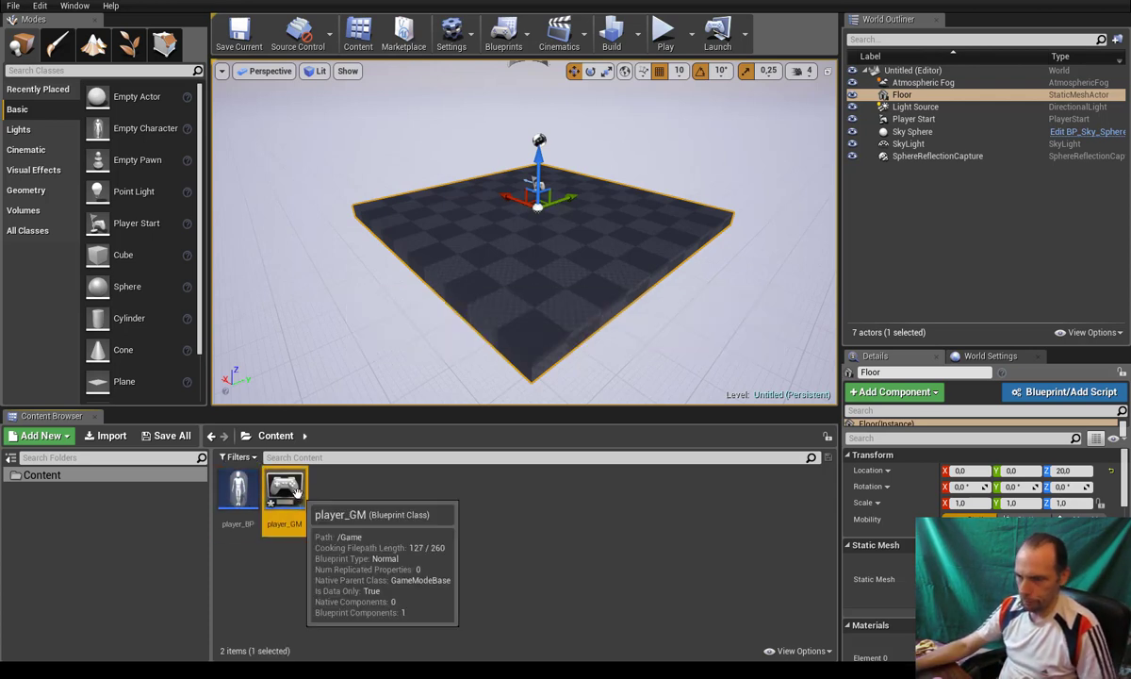
In player_GM, set Default Pawn Class to player_BP, compile, save, and return to the level.
{"action": "double_click", "coordinate": [300, 500]}
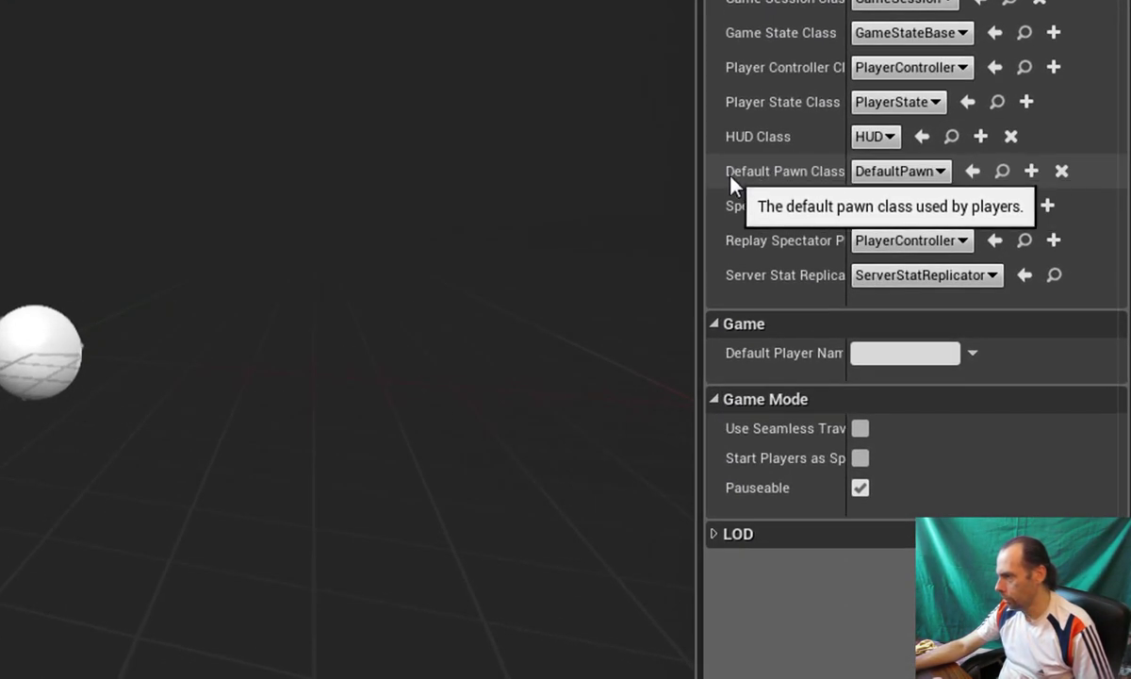
{"action": "left_click", "coordinate": [940, 172]}
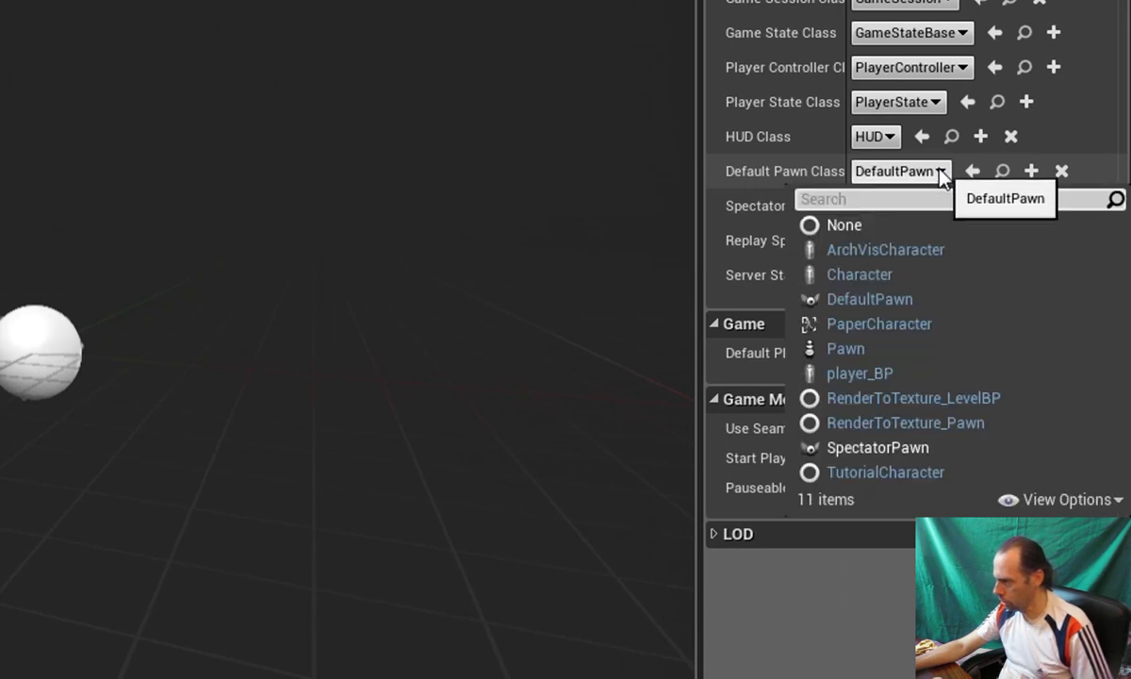
{"action": "left_click", "coordinate": [882, 373]}
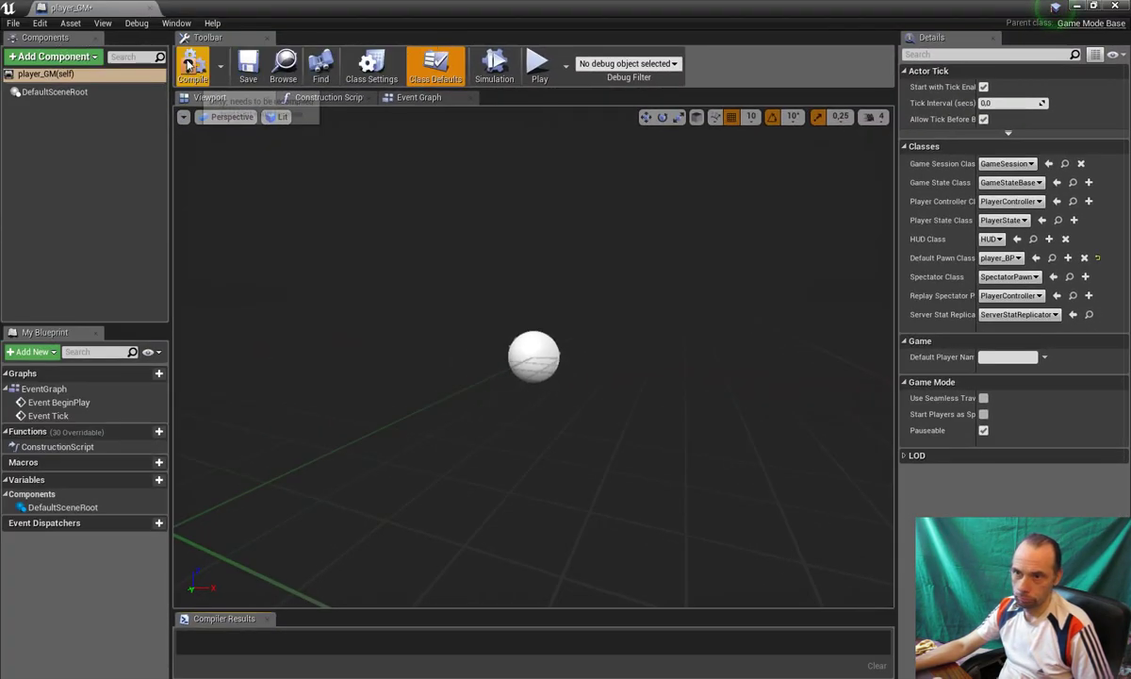
{"action": "left_click", "coordinate": [193, 62]}
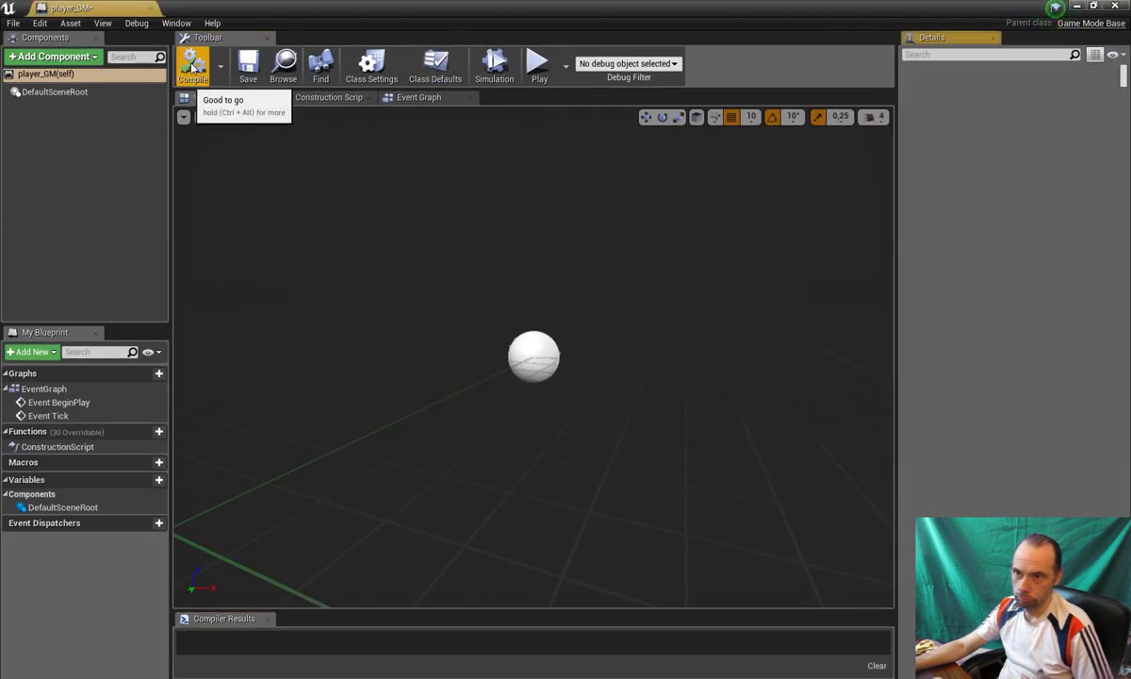
{"action": "left_click", "coordinate": [251, 74]}
{"action": "key", "text": "alt+Tab"}
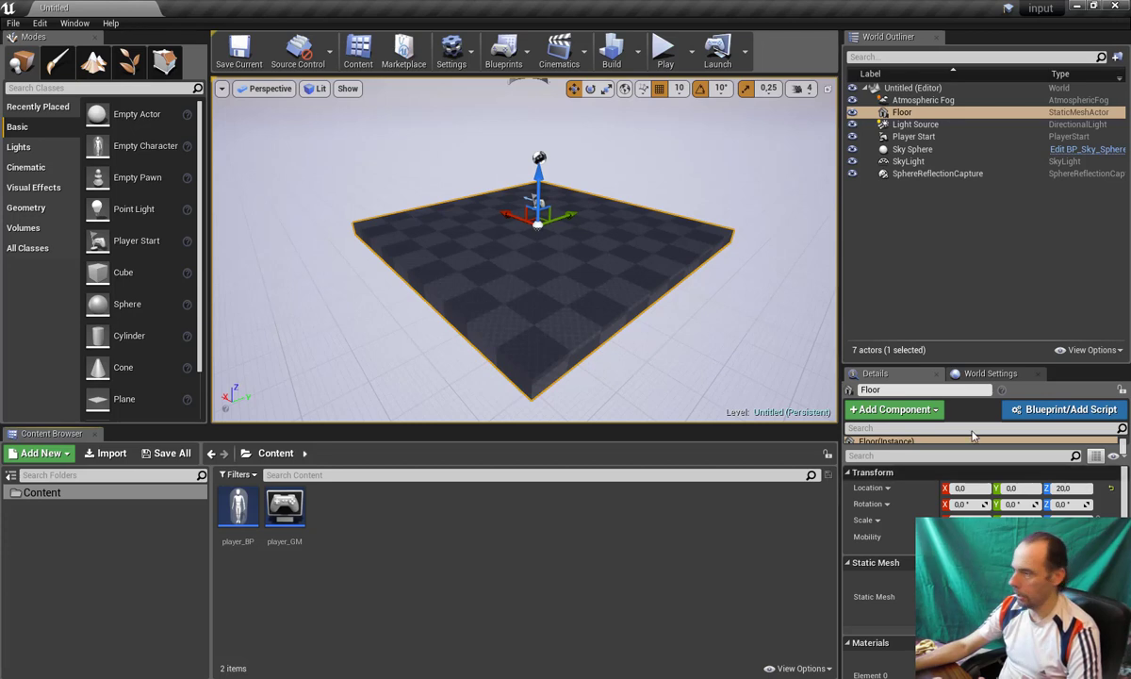
Set World Settings' GameMode Override to player_GM, then select player_BP in the Content Browser.
{"action": "left_click", "coordinate": [1004, 373]}
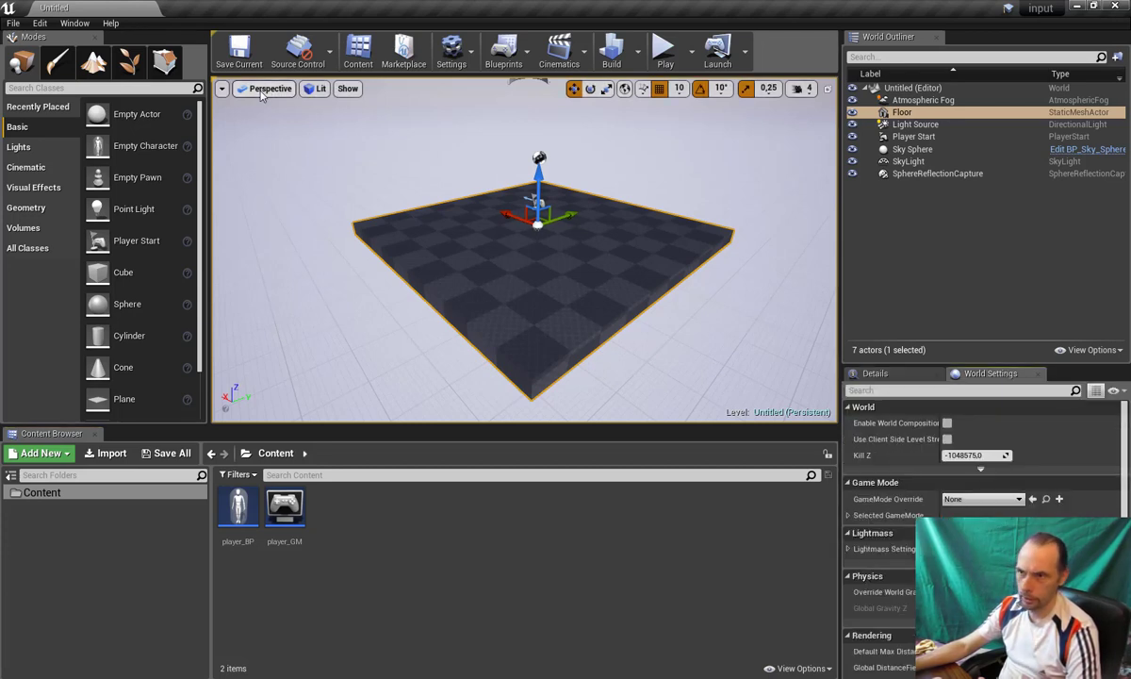
{"action": "left_click", "coordinate": [451, 53]}
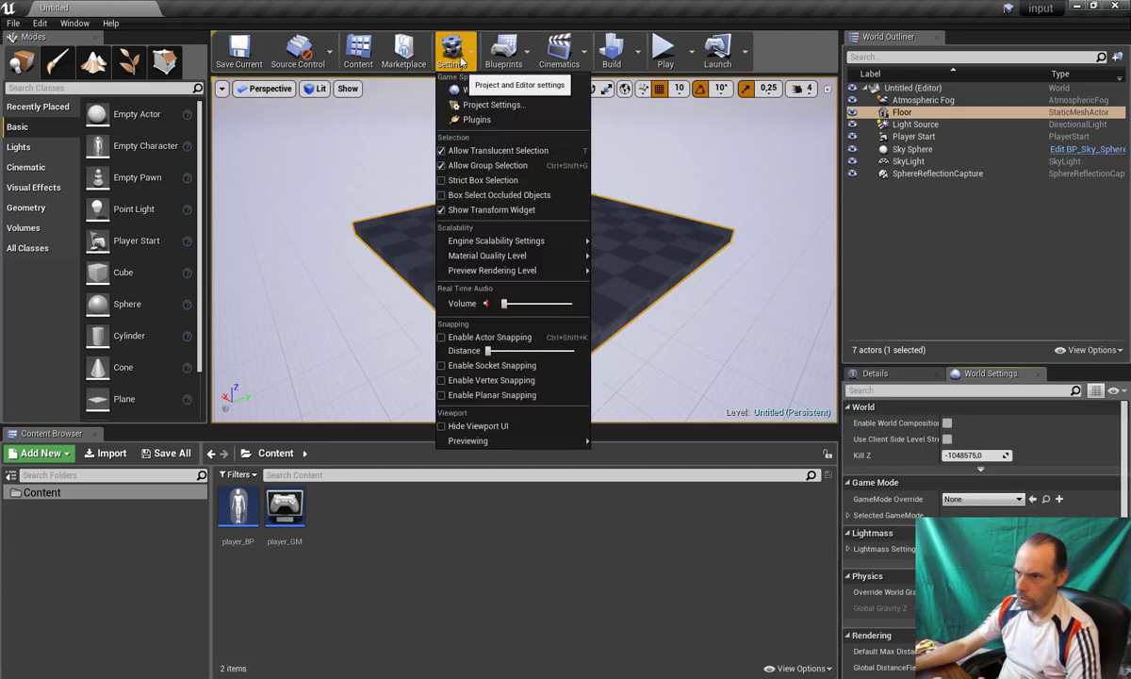
{"action": "left_click", "coordinate": [522, 94]}
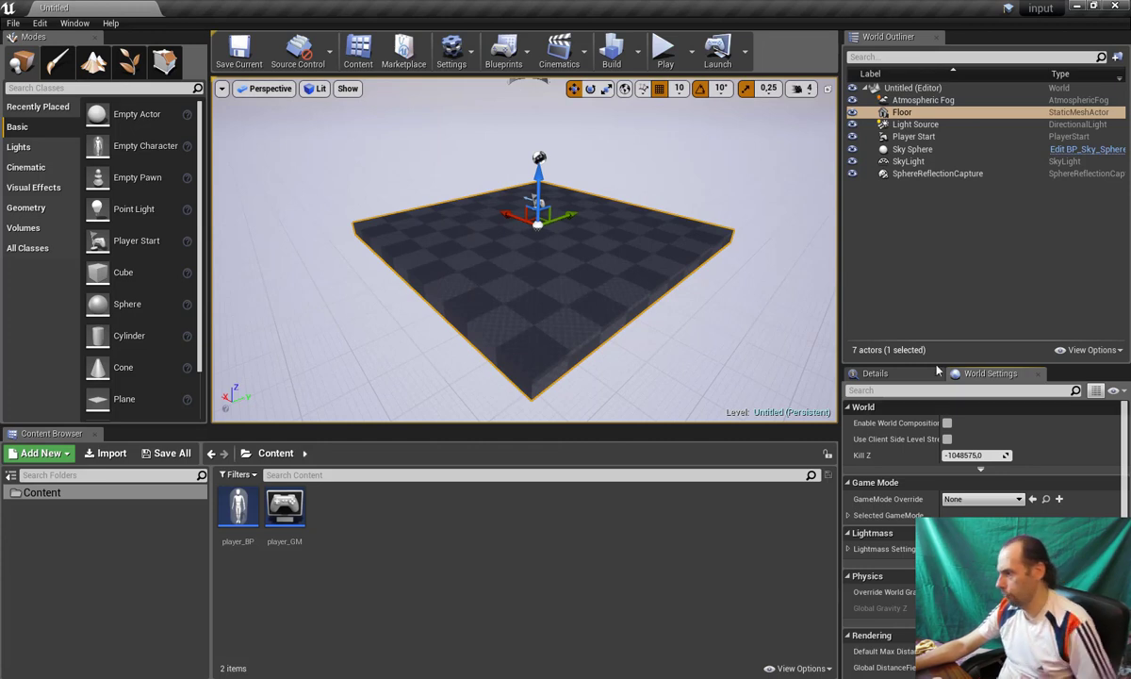
{"action": "scroll", "coordinate": [852, 451], "scroll_direction": "down", "scroll_amount": 2}
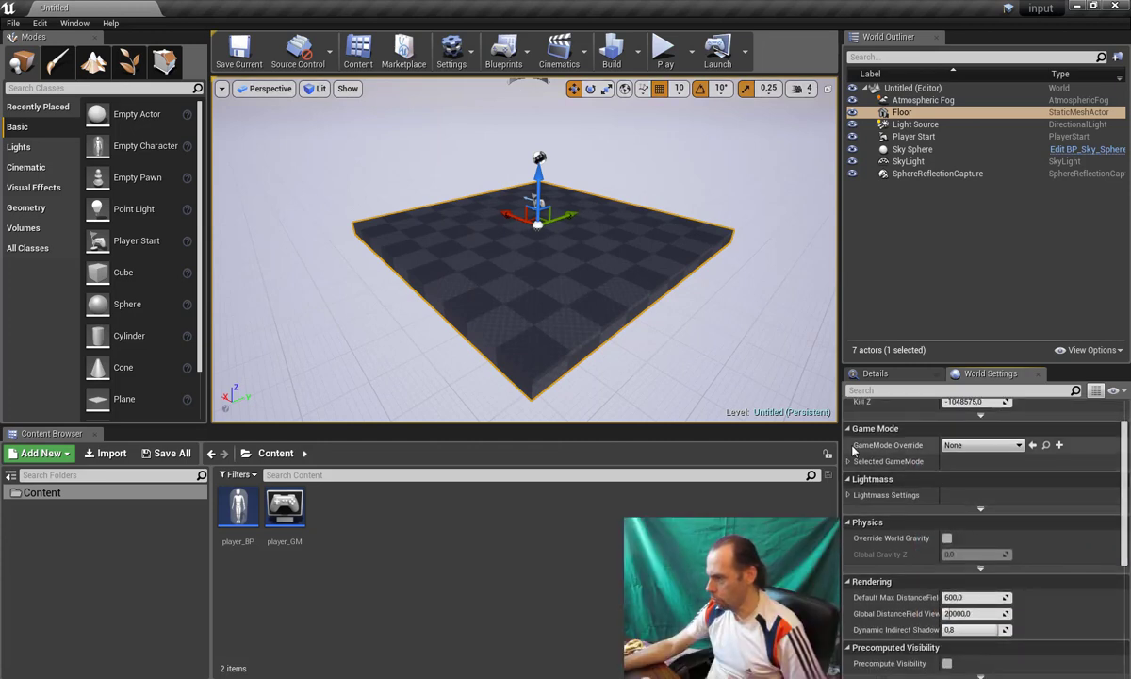
{"action": "left_click", "coordinate": [1018, 445]}
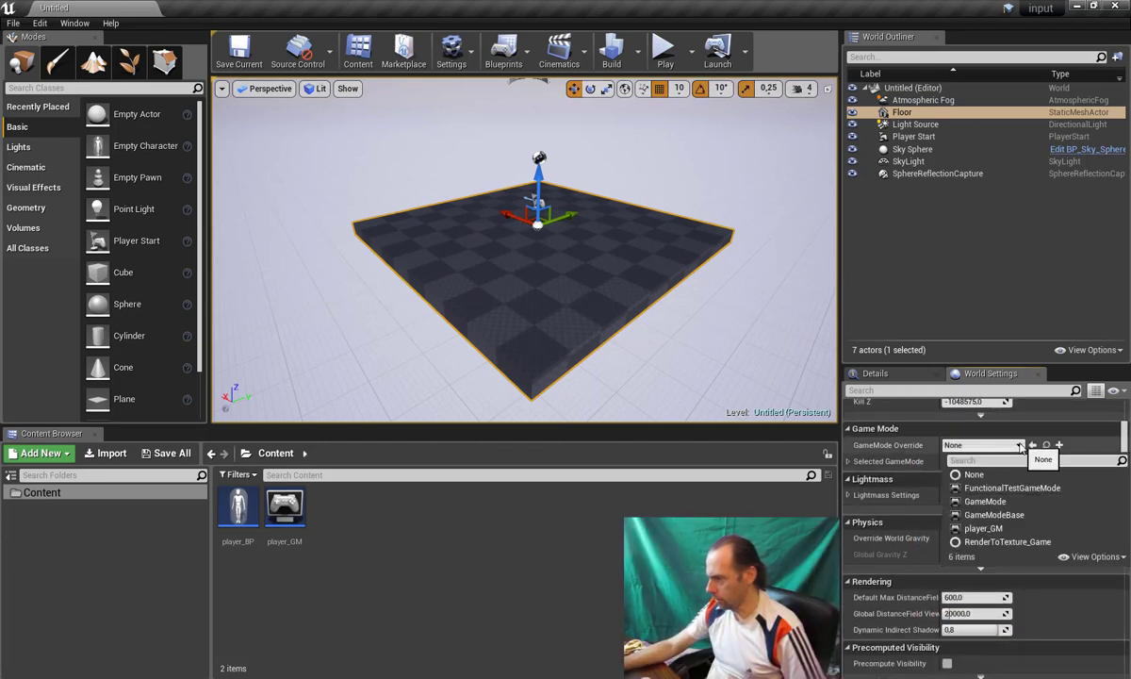
{"action": "left_click", "coordinate": [1000, 530]}
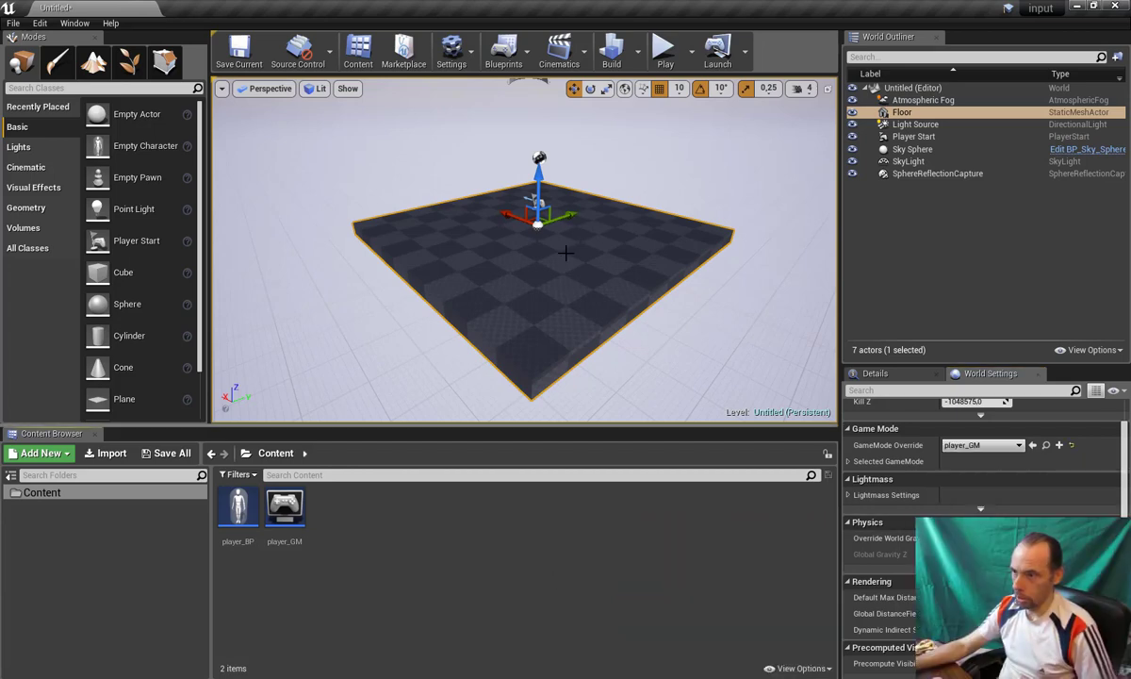
{"action": "mouse_move", "coordinate": [524, 283]}
{"action": "right_mouse_down"}
{"action": "mouse_move", "coordinate": [524, 245]}
{"action": "mouse_move", "coordinate": [472, 254]}
{"action": "right_mouse_up"}
{"action": "left_click", "coordinate": [238, 509]}
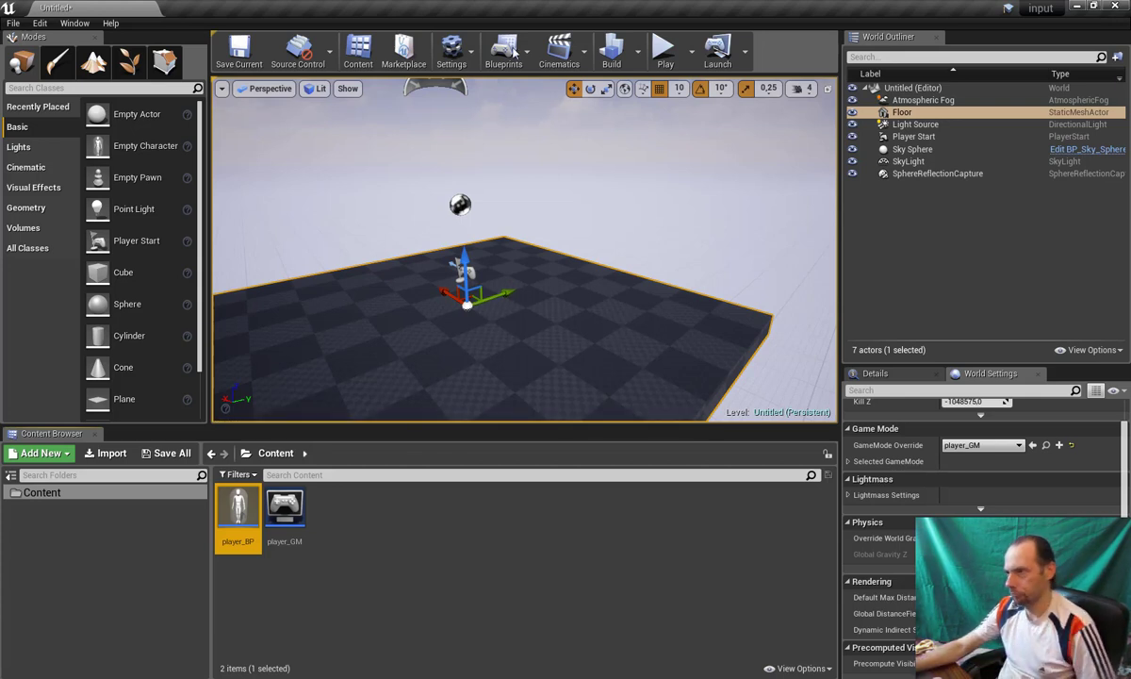
Play the level in the editor to test it, then stop with Esc.
{"action": "left_click", "coordinate": [665, 55]}
{"action": "left_click", "coordinate": [630, 309]}
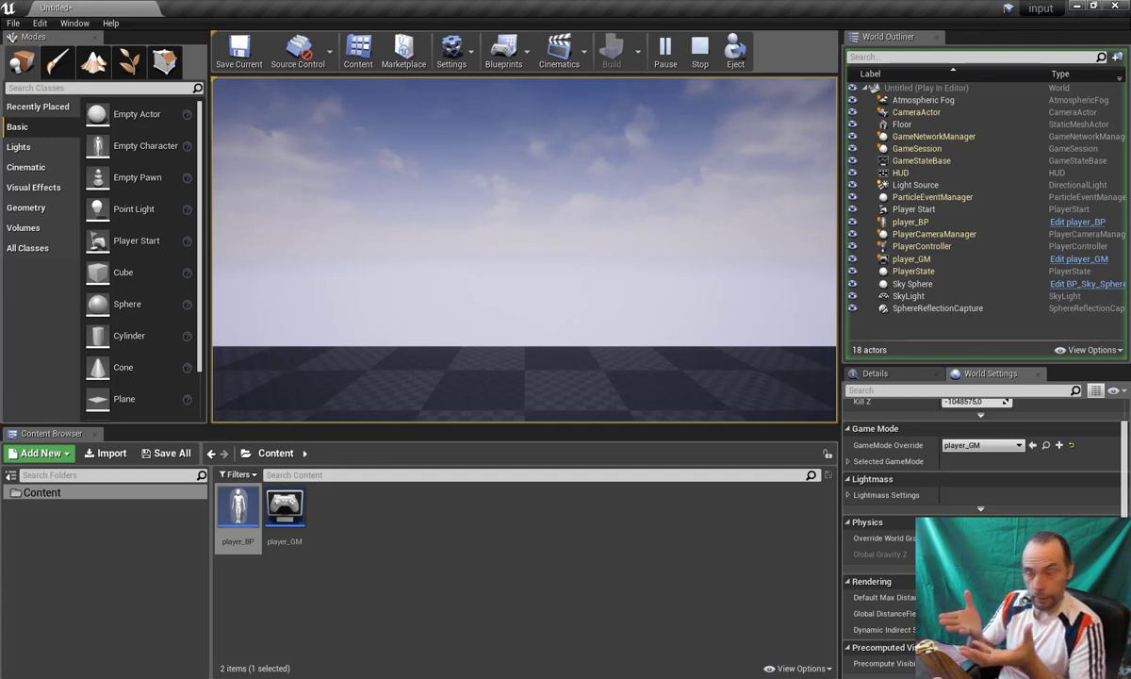
{"action": "key", "text": "Escape"}
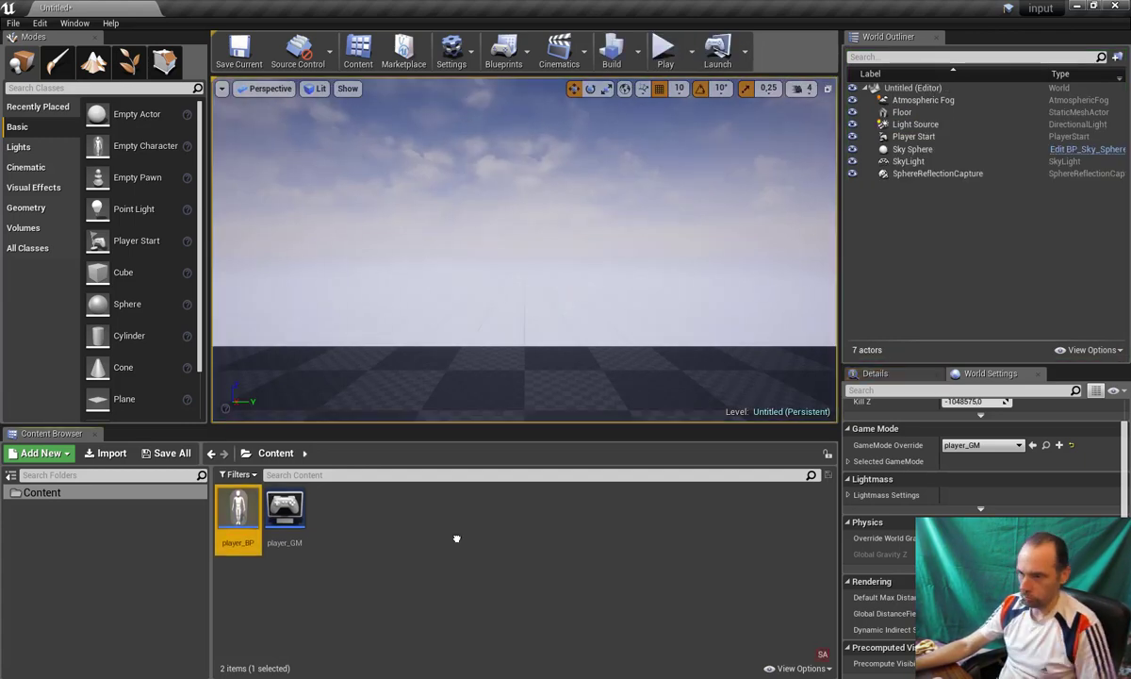
{"action": "right_click_drag", "start_coordinate": [574, 252], "coordinate": [565, 236]}
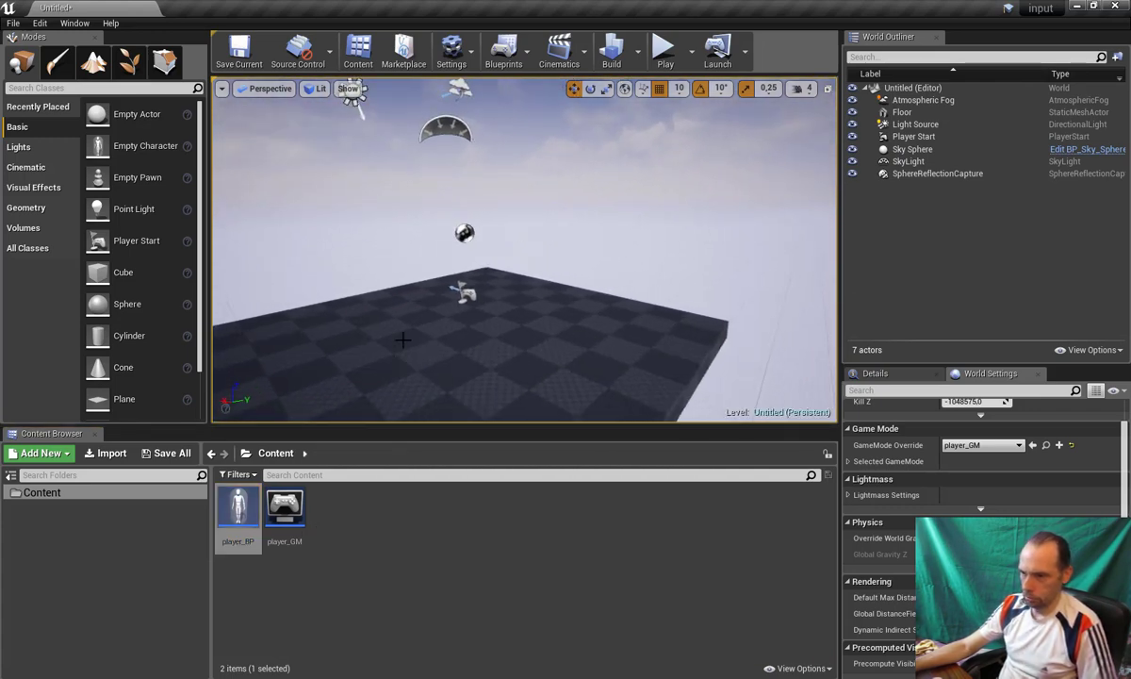
Open Project Settings at the Engine Input page.
{"action": "left_click", "coordinate": [37, 25]}
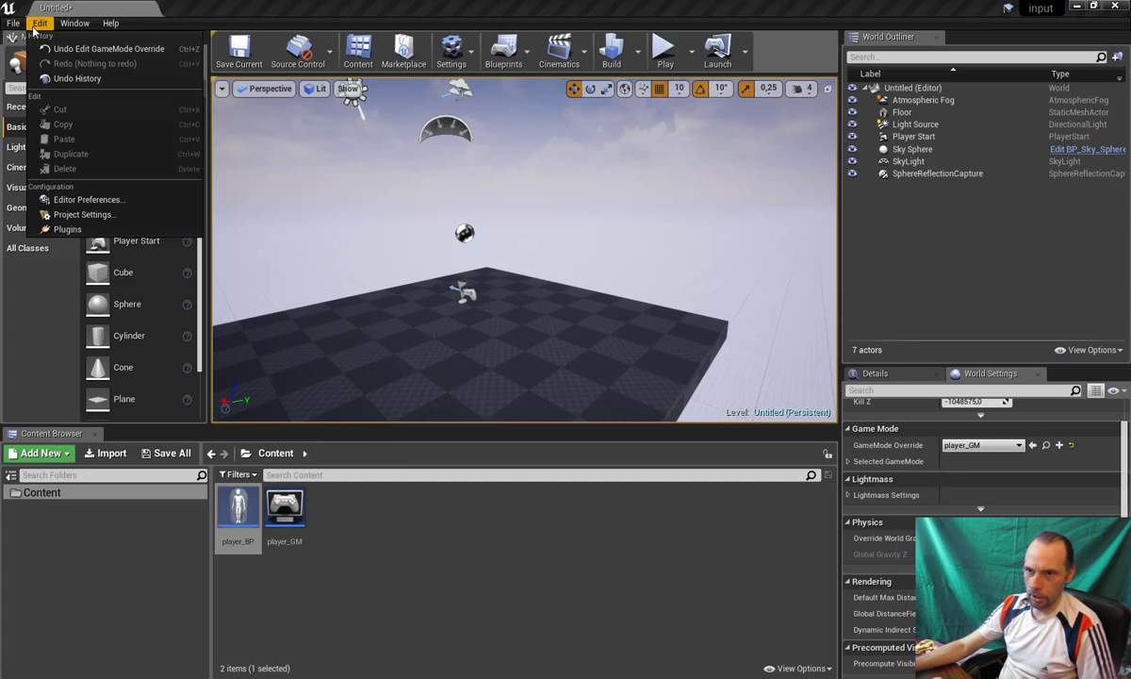
{"action": "left_click", "coordinate": [80, 214]}
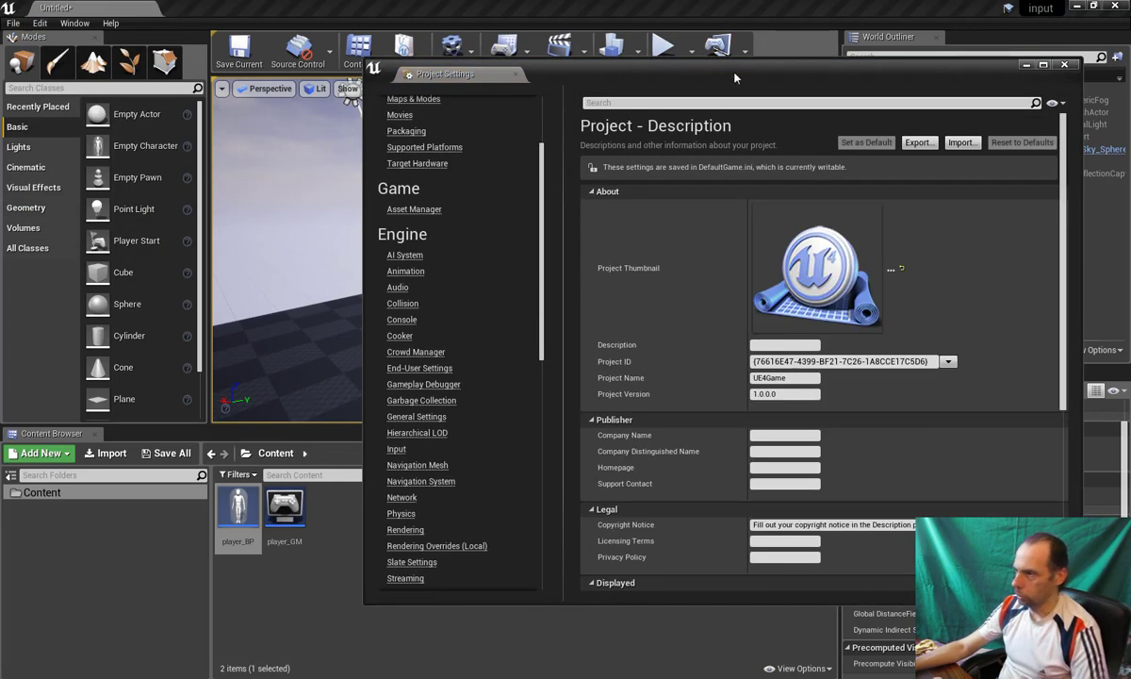
{"action": "left_click_drag", "start_coordinate": [735, 77], "coordinate": [748, 76]}
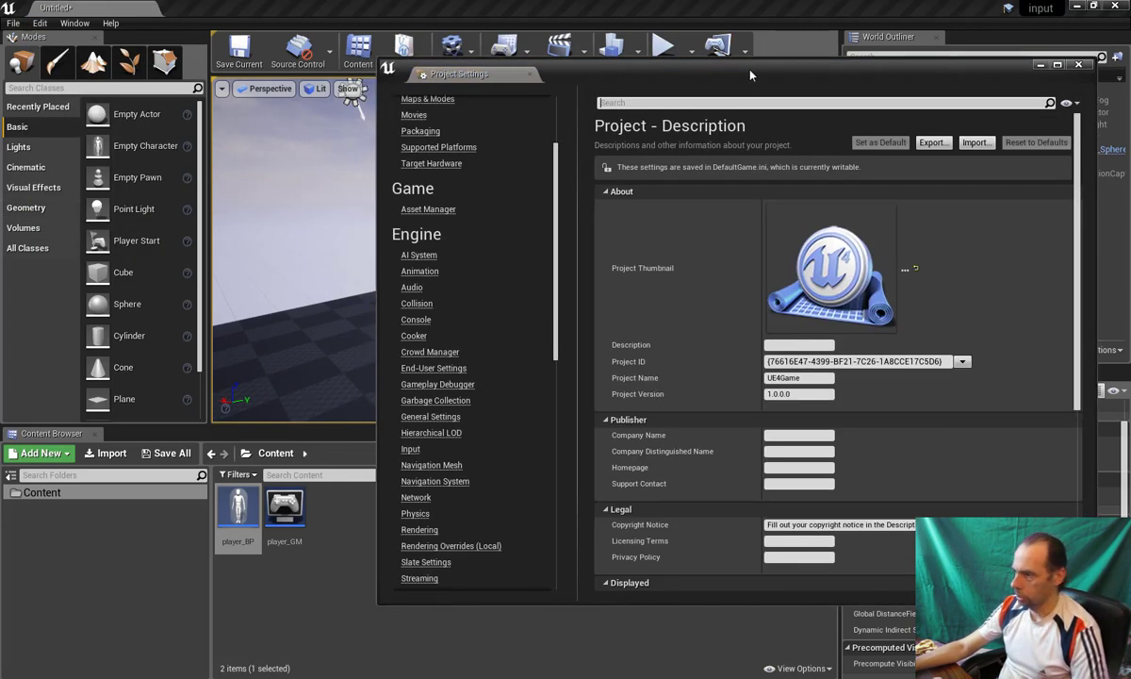
{"action": "left_click", "coordinate": [411, 449]}
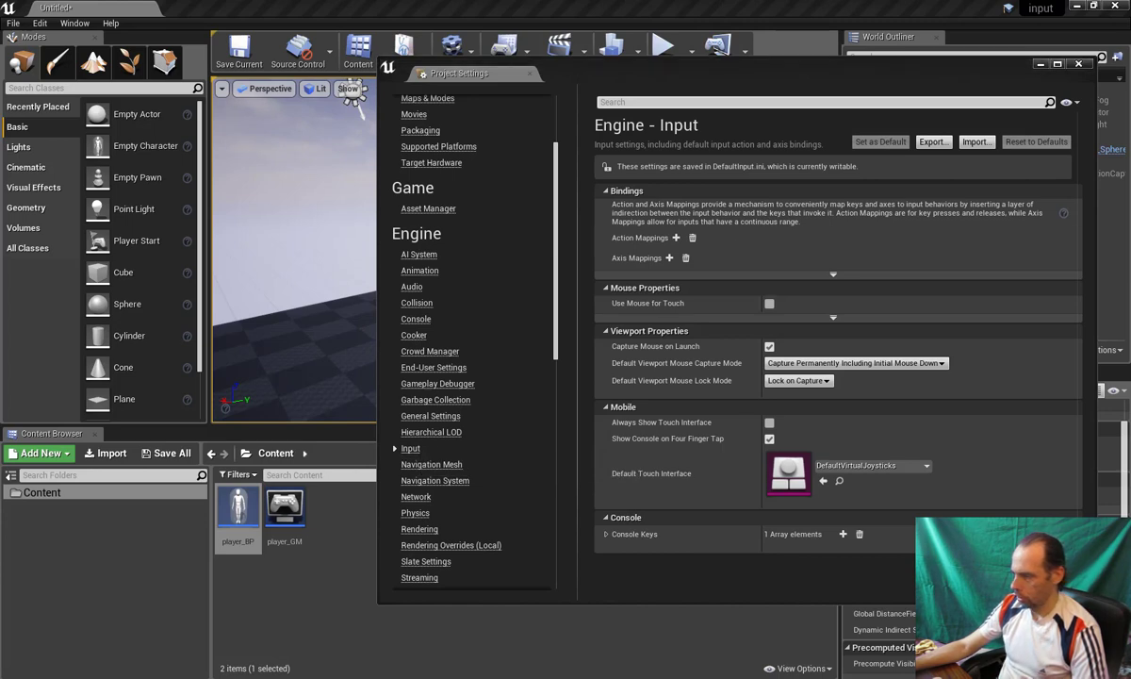
Switch to XnView and scroll 01.JPG to the MoveForward and MoveRight axis mappings.
{"action": "key", "text": "alt+Tab"}
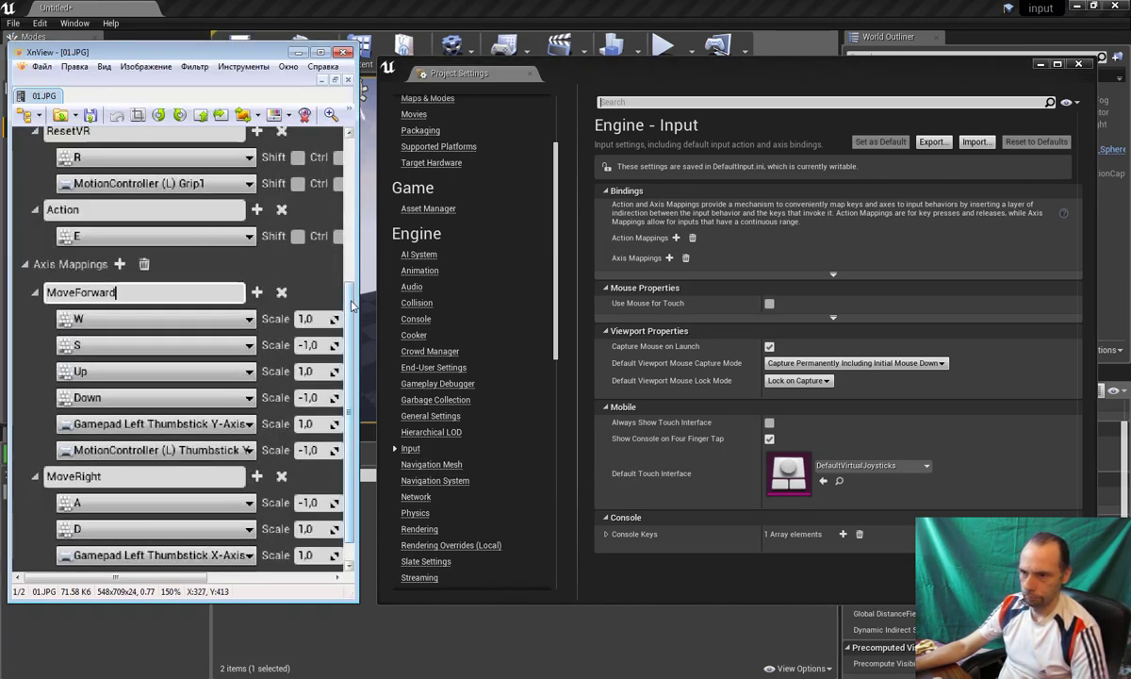
{"action": "scroll", "coordinate": [350, 305], "scroll_direction": "up", "scroll_amount": 2}
{"action": "scroll", "coordinate": [189, 302], "scroll_direction": "down", "scroll_amount": 2}
{"action": "scroll", "coordinate": [113, 283], "scroll_direction": "down", "scroll_amount": 1}
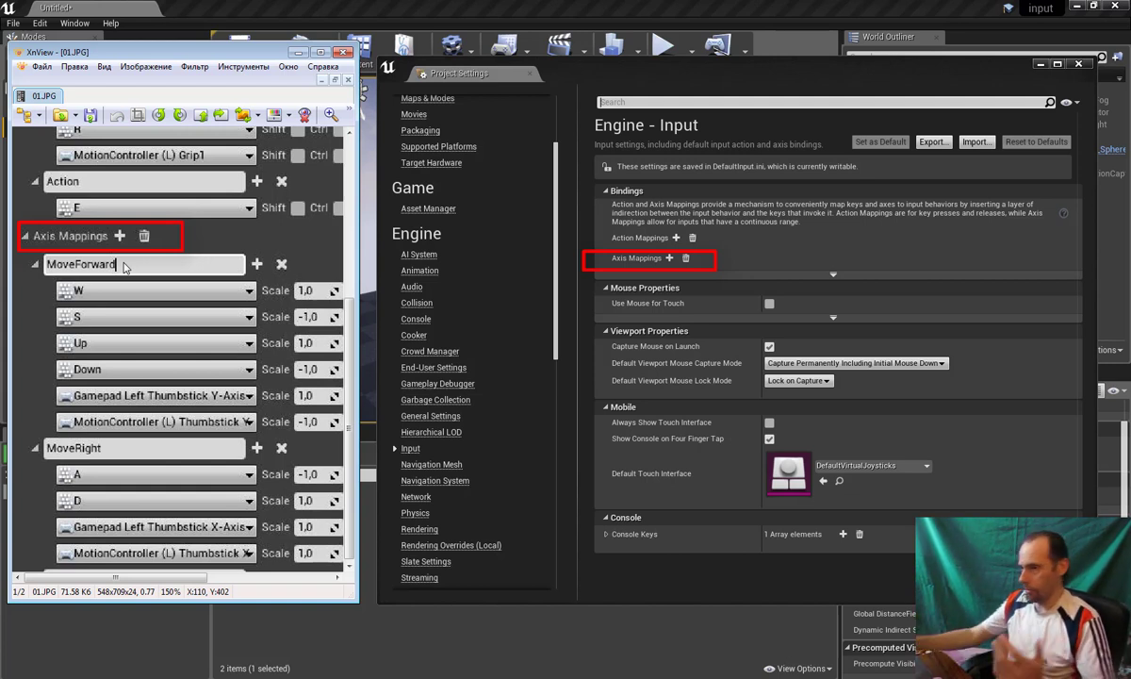
Add a new axis mapping and name it VPERED.
{"action": "left_click", "coordinate": [670, 258]}
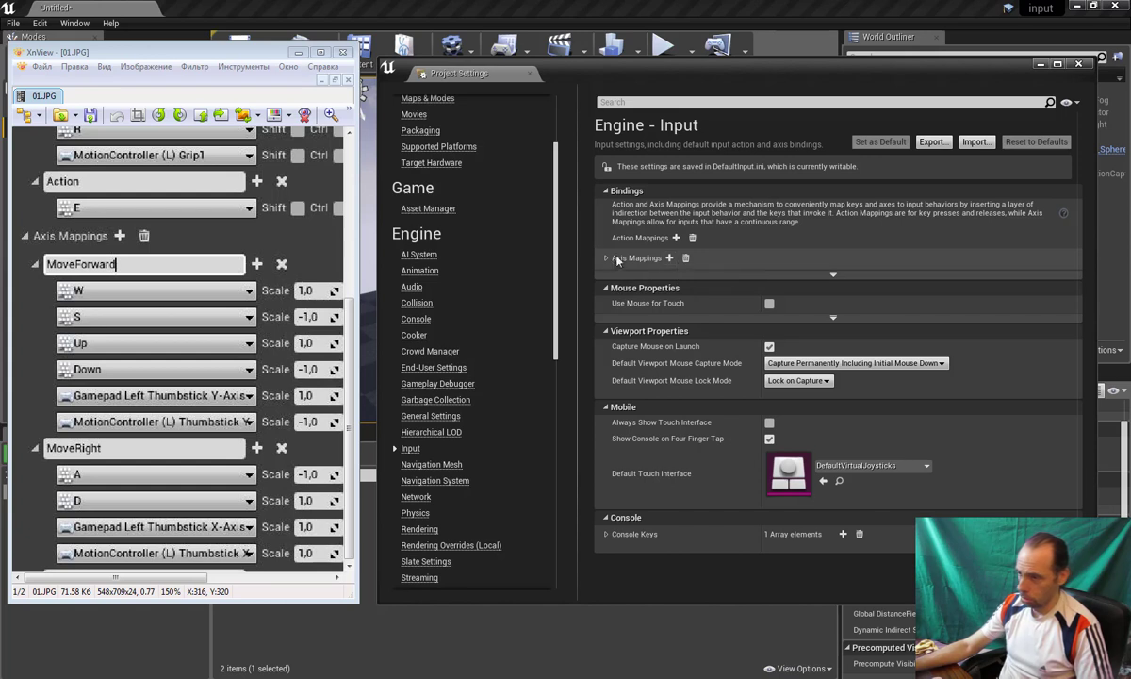
{"action": "left_click", "coordinate": [669, 258]}
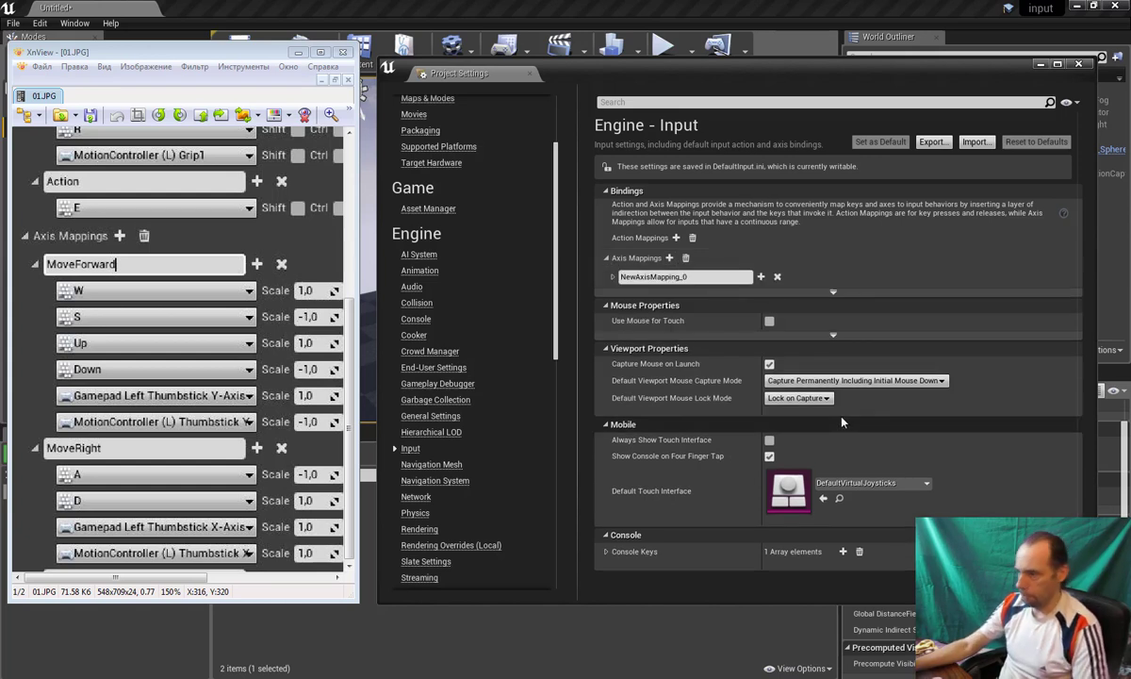
{"action": "left_click", "coordinate": [660, 276]}
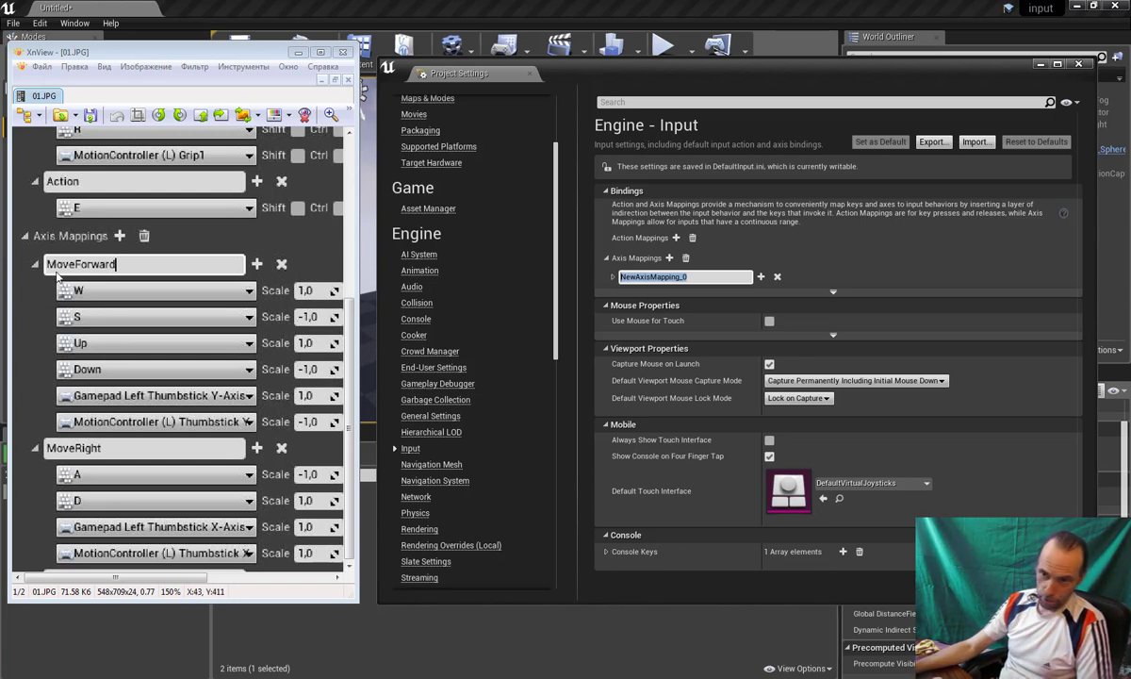
{"action": "left_click_drag", "start_coordinate": [57, 271], "coordinate": [91, 275]}
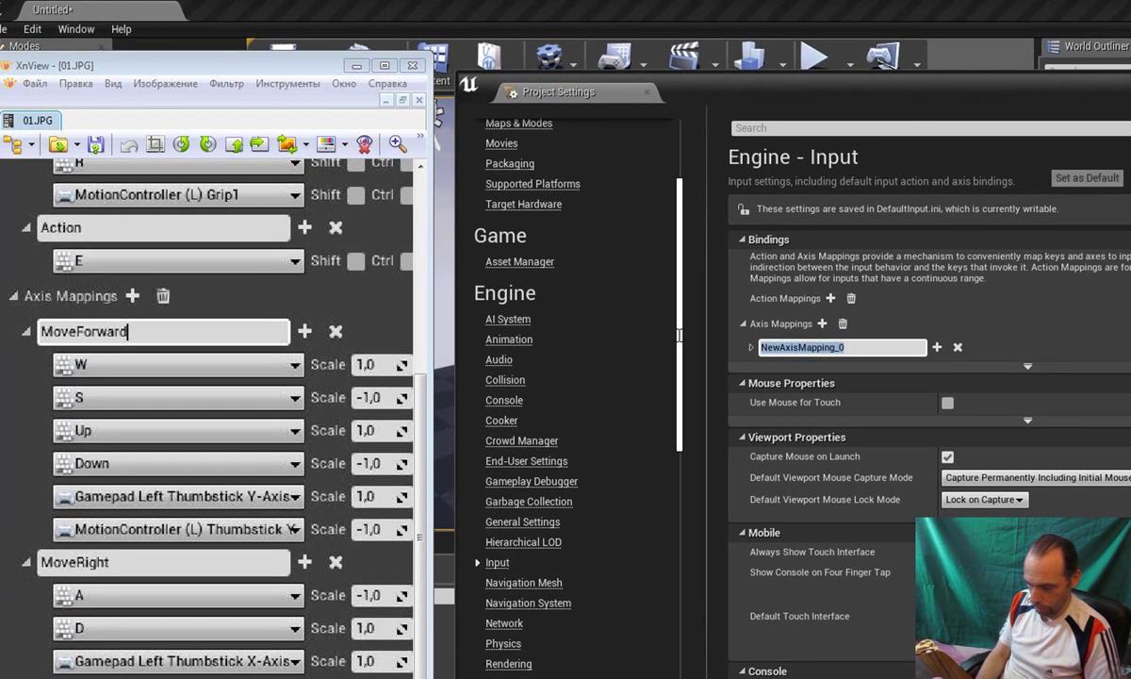
{"action": "type", "text": "VPERED"}
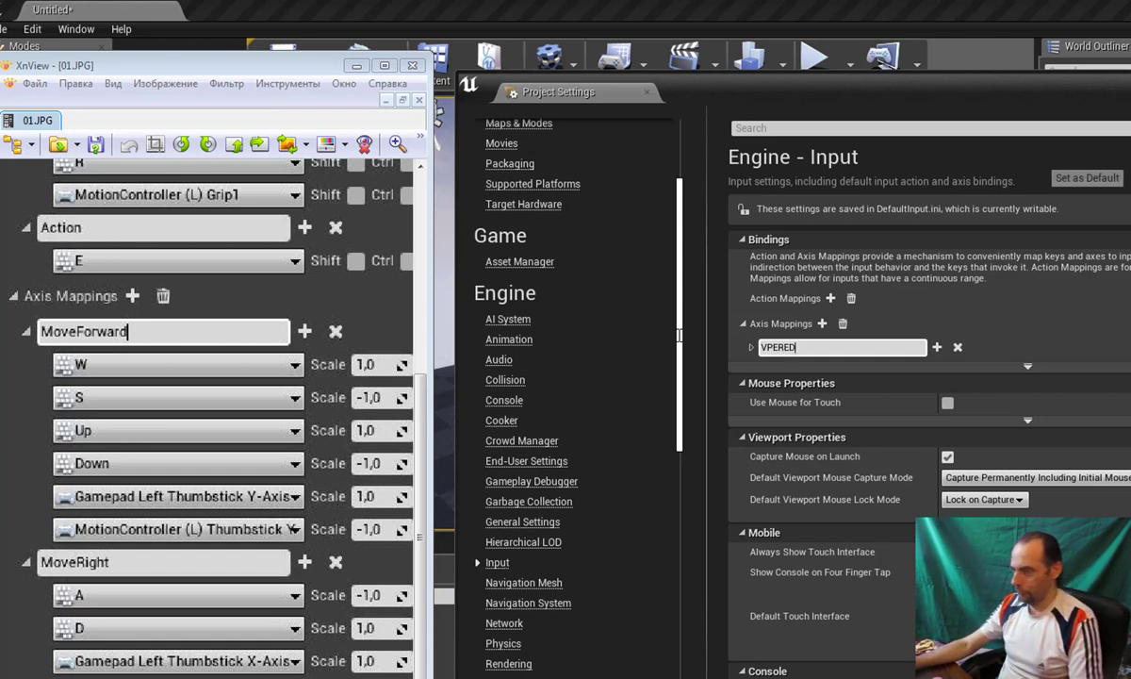
{"action": "key", "text": "Return"}
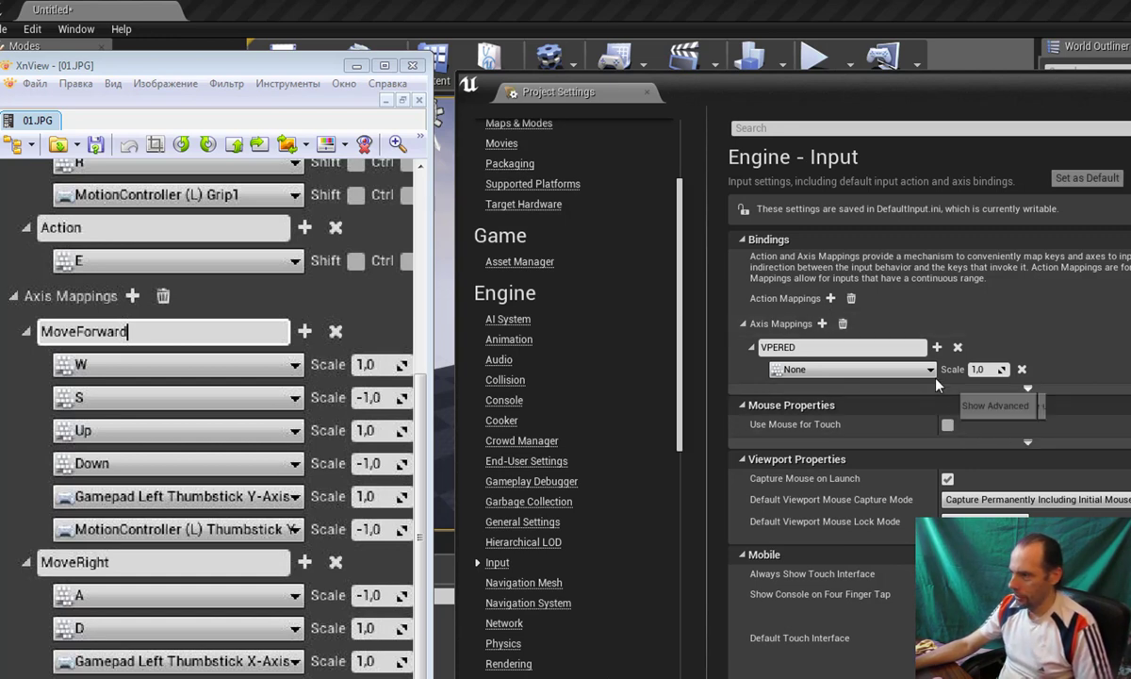
Bind the VPERED axis mapping to the keyboard W key at scale 1,0.
{"action": "left_click", "coordinate": [930, 370]}
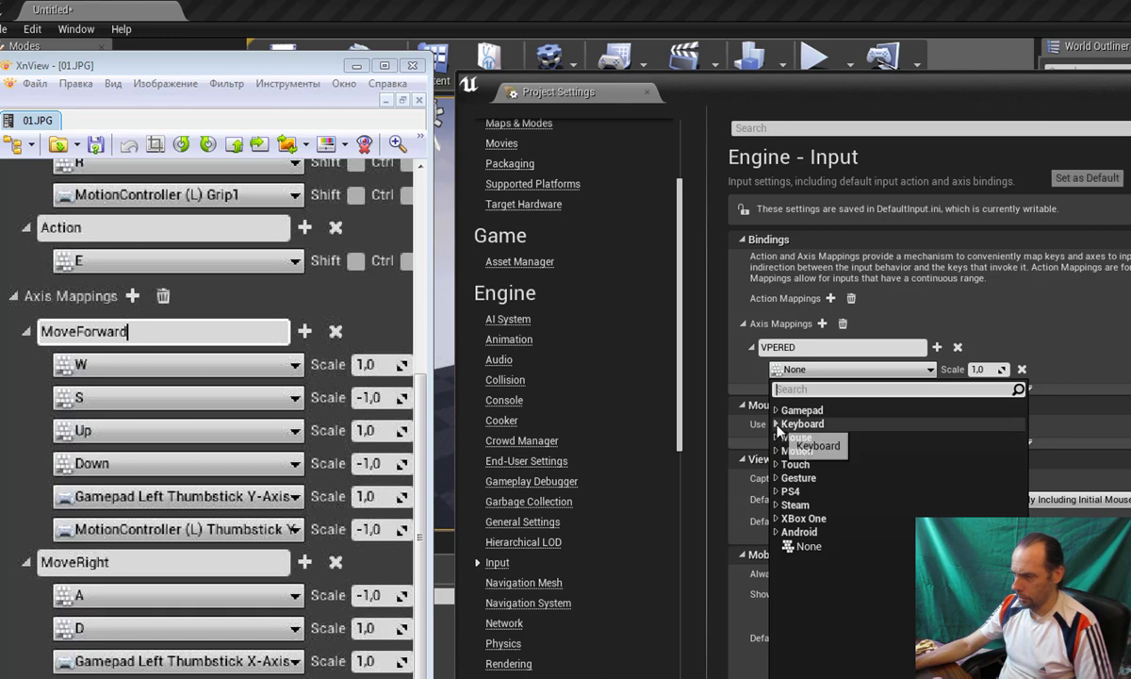
{"action": "left_click", "coordinate": [778, 425]}
{"action": "scroll", "coordinate": [1022, 497], "scroll_direction": "down", "scroll_amount": 3}
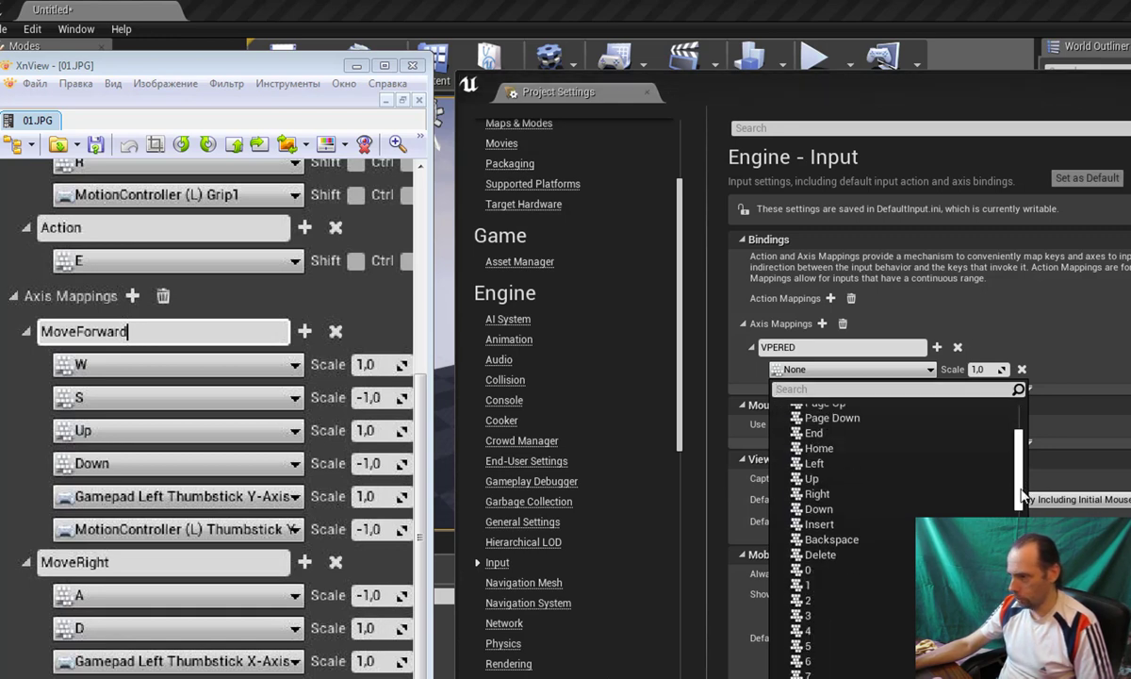
{"action": "scroll", "coordinate": [1022, 497], "scroll_direction": "down", "scroll_amount": 1}
{"action": "scroll", "coordinate": [1023, 481], "scroll_direction": "up", "scroll_amount": 5}
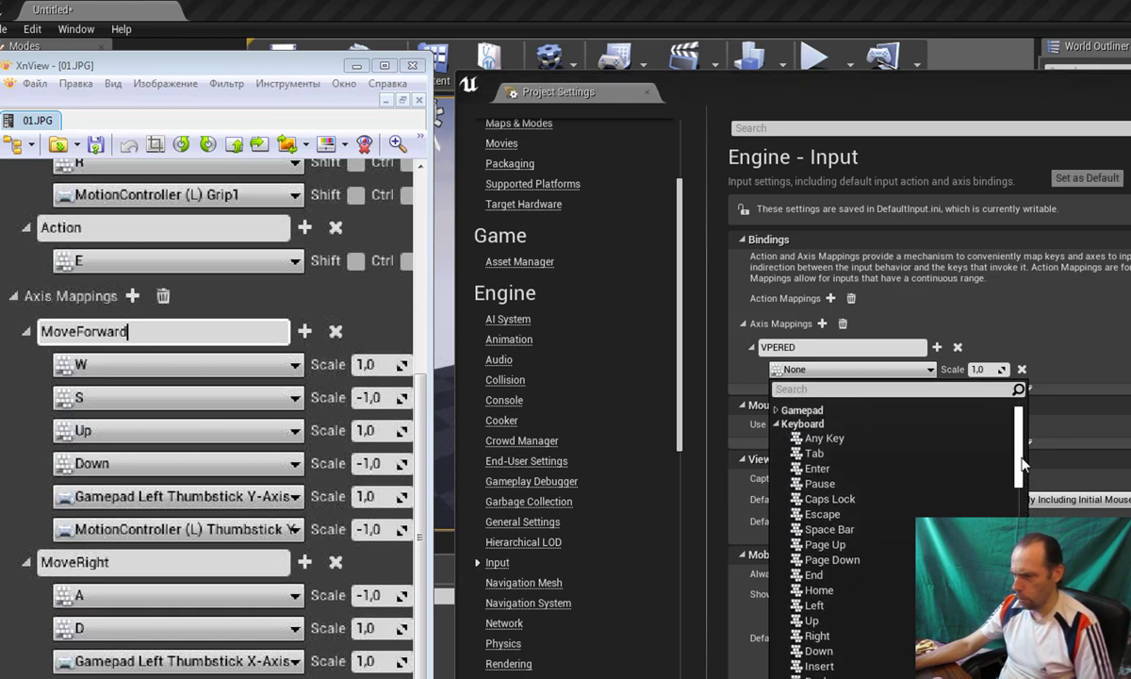
{"action": "scroll", "coordinate": [812, 551], "scroll_direction": "down", "scroll_amount": 2}
{"action": "scroll", "coordinate": [869, 596], "scroll_direction": "down", "scroll_amount": 4}
{"action": "scroll", "coordinate": [869, 596], "scroll_direction": "down", "scroll_amount": 3}
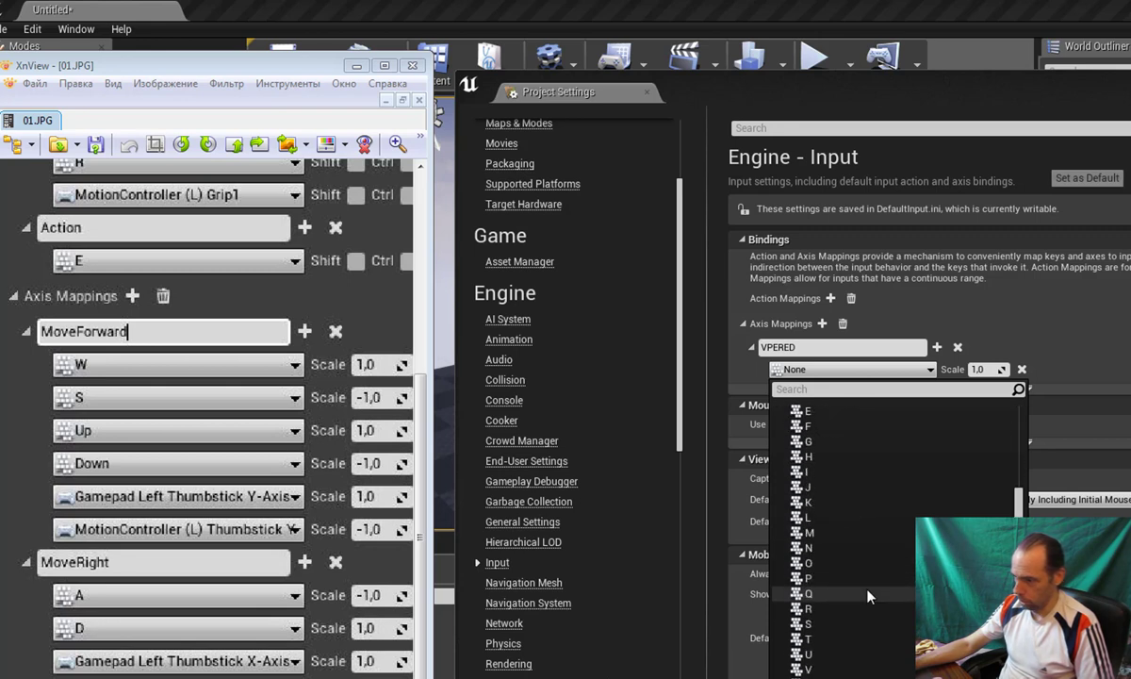
{"action": "scroll", "coordinate": [868, 595], "scroll_direction": "down", "scroll_amount": 2}
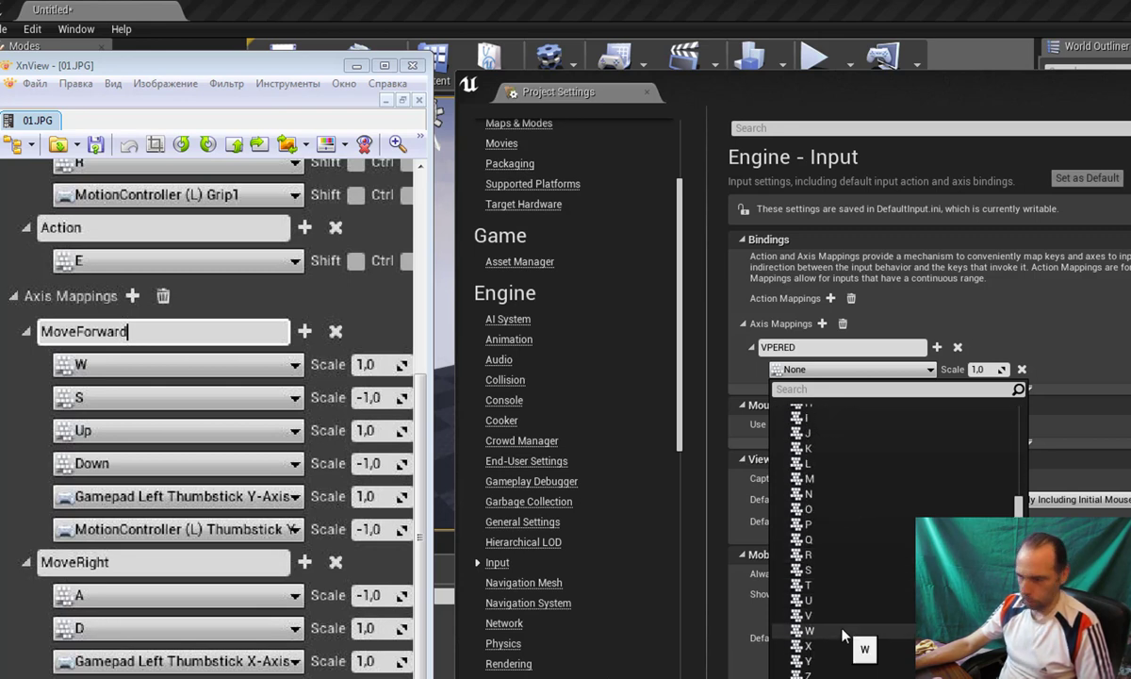
{"action": "left_click", "coordinate": [842, 634]}
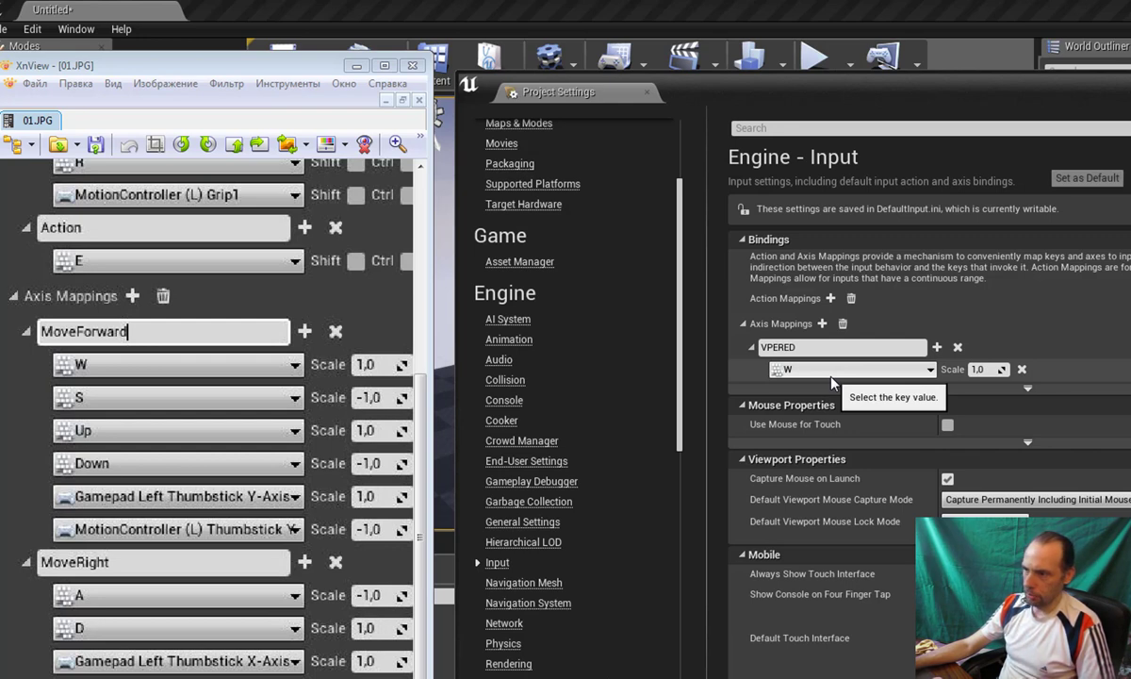
Add a second VPERED binding set to the keyboard S key.
{"action": "left_click", "coordinate": [938, 348]}
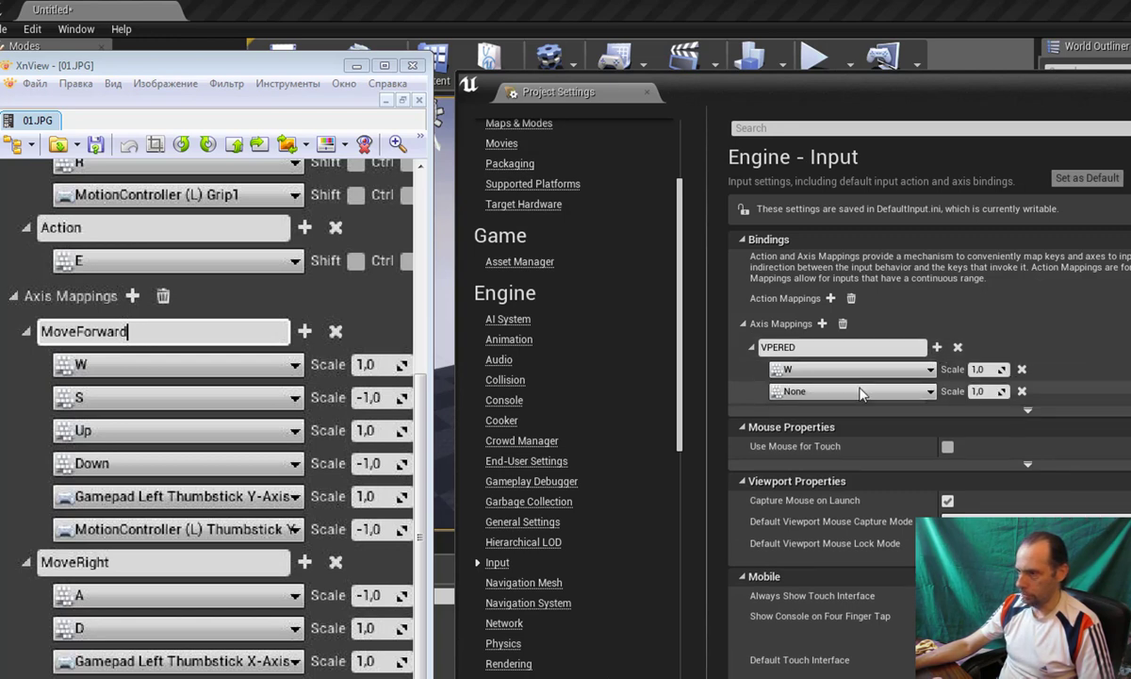
{"action": "left_click", "coordinate": [834, 392]}
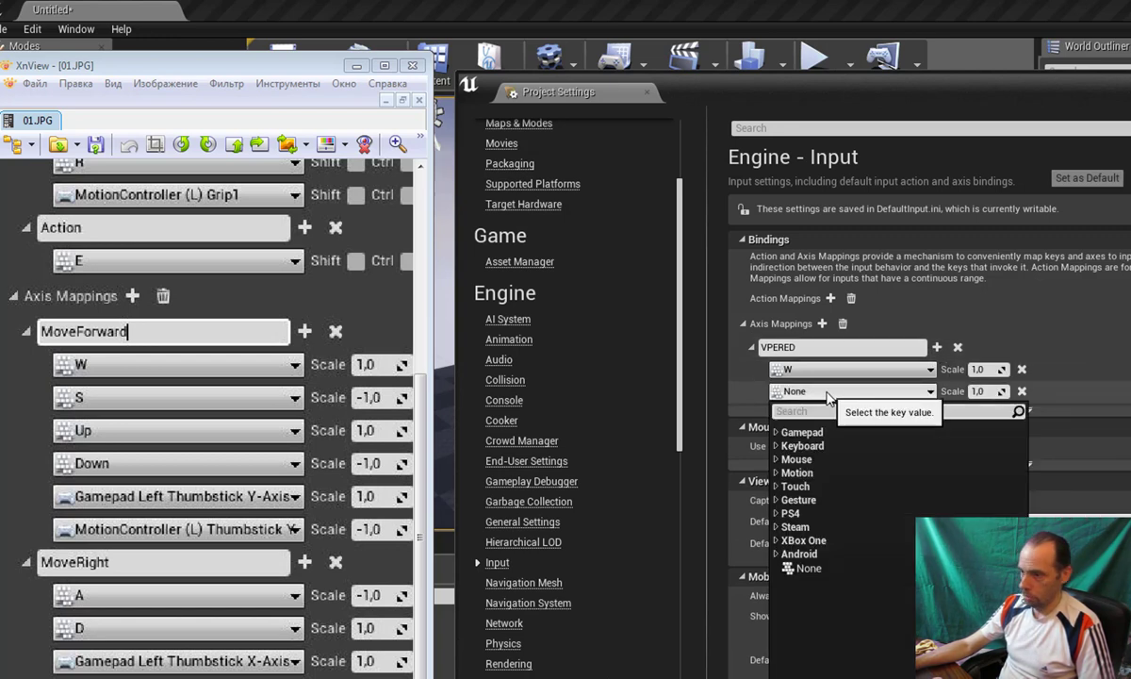
{"action": "left_click", "coordinate": [801, 446]}
{"action": "scroll", "coordinate": [841, 614], "scroll_direction": "down", "scroll_amount": 5}
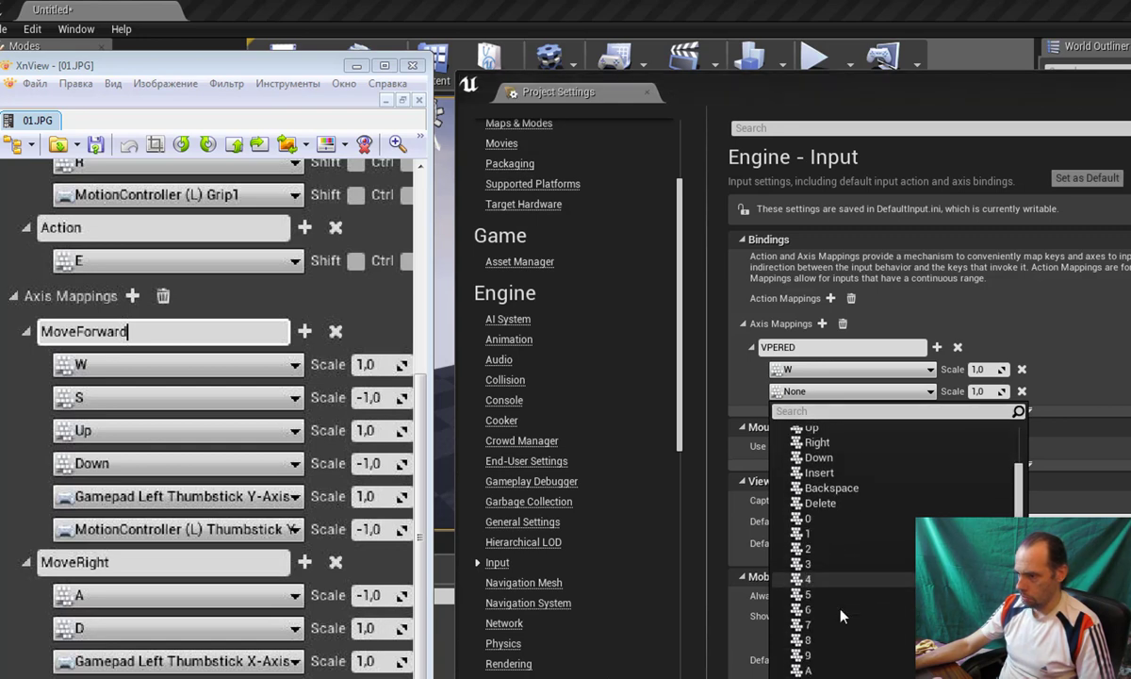
{"action": "scroll", "coordinate": [841, 614], "scroll_direction": "down", "scroll_amount": 5}
{"action": "scroll", "coordinate": [842, 614], "scroll_direction": "down", "scroll_amount": 5}
{"action": "scroll", "coordinate": [841, 614], "scroll_direction": "up", "scroll_amount": 3}
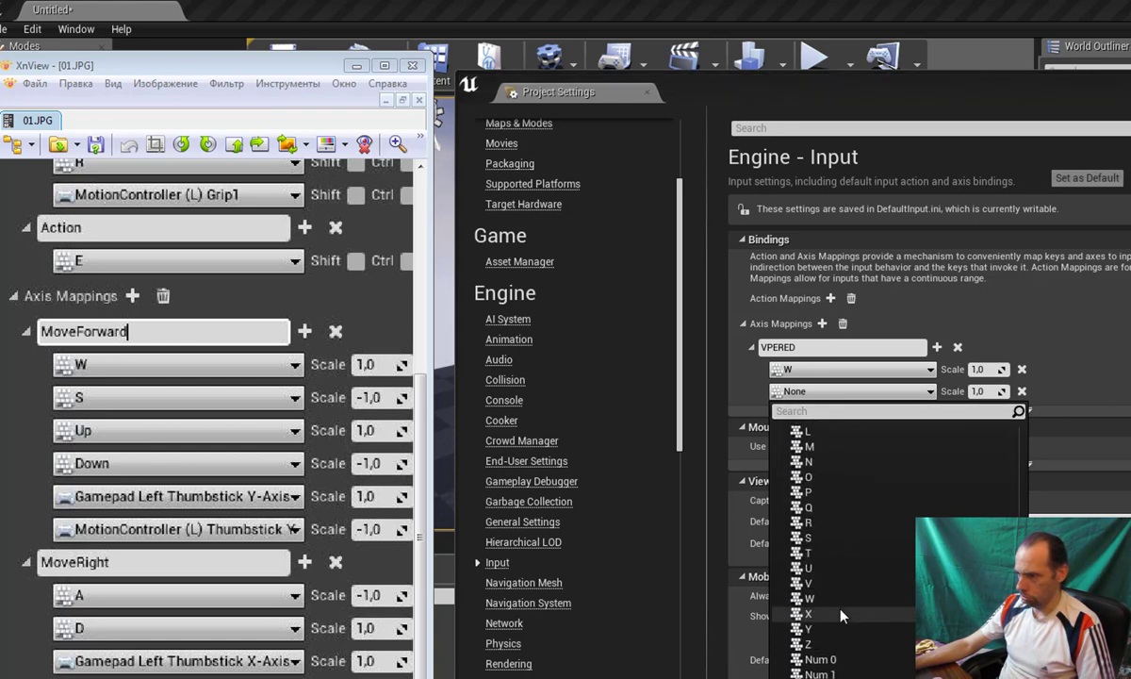
{"action": "scroll", "coordinate": [841, 614], "scroll_direction": "up", "scroll_amount": 2}
{"action": "left_click", "coordinate": [844, 567]}
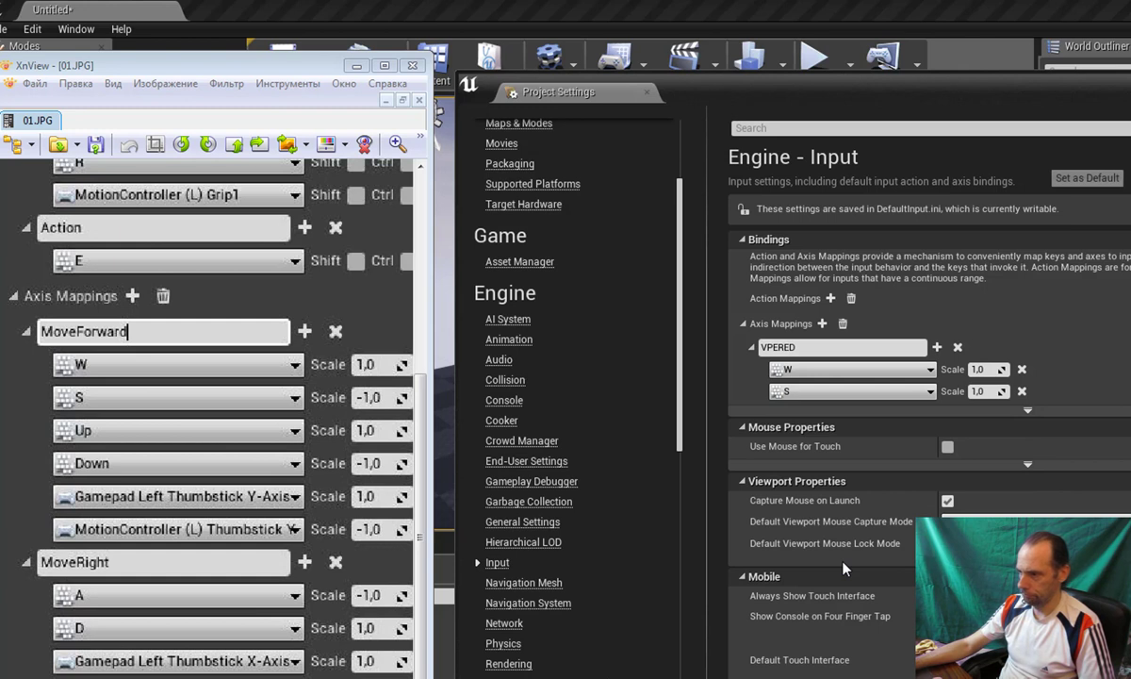
Set the S binding's scale to -1,0.
{"action": "left_click", "coordinate": [980, 391]}
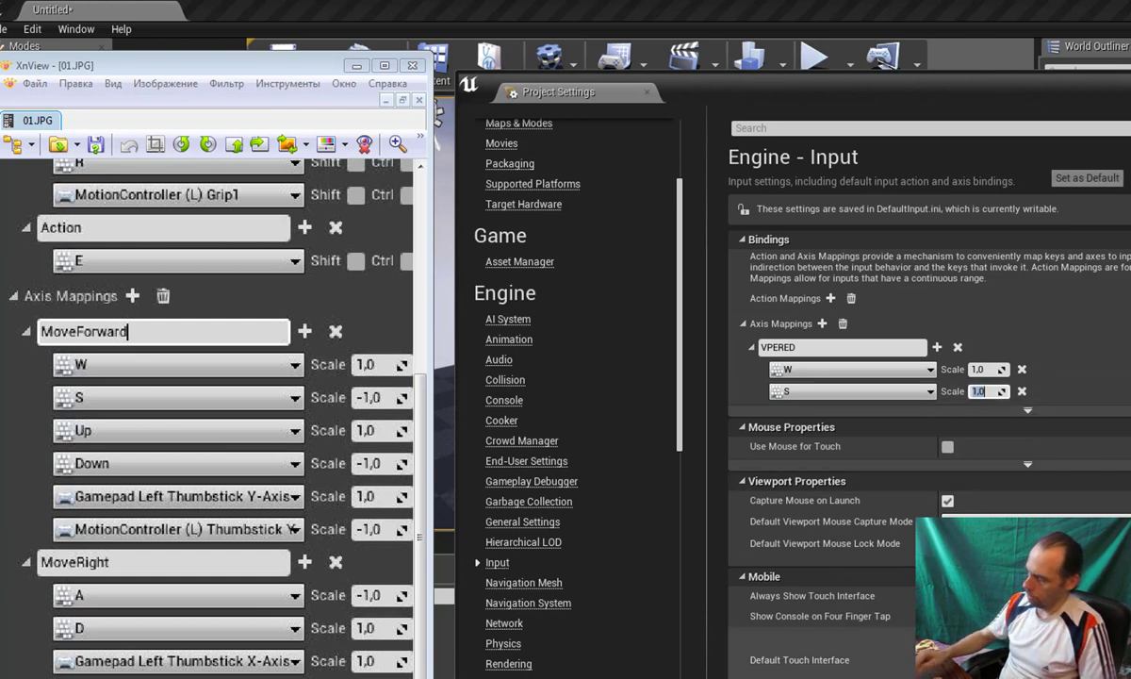
{"action": "type", "text": "-1,0"}
{"action": "key", "text": "Return"}
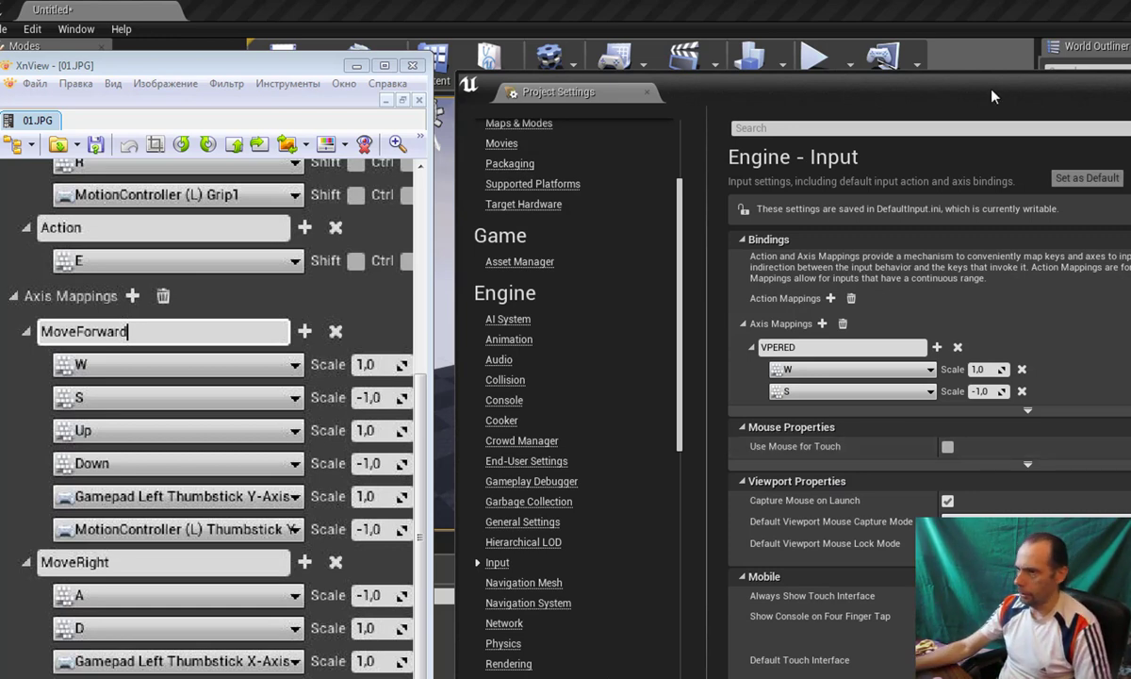
{"action": "left_click_drag", "start_coordinate": [994, 96], "coordinate": [980, 86]}
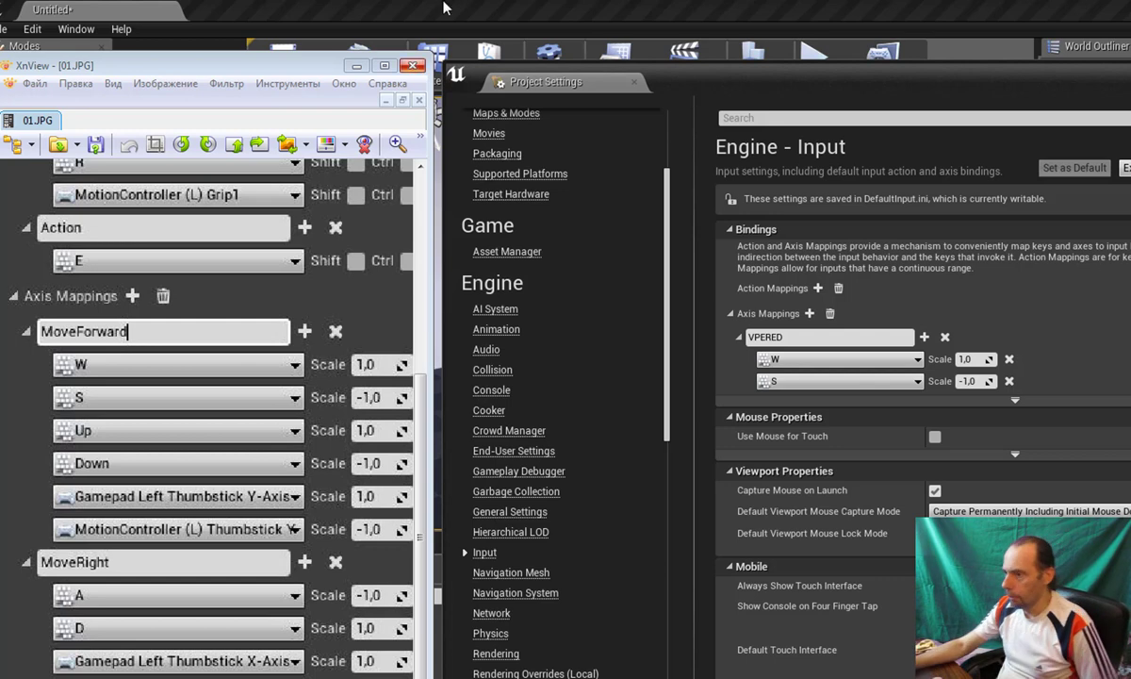
Add another axis mapping and name it VSTORONY.
{"action": "left_click", "coordinate": [809, 314]}
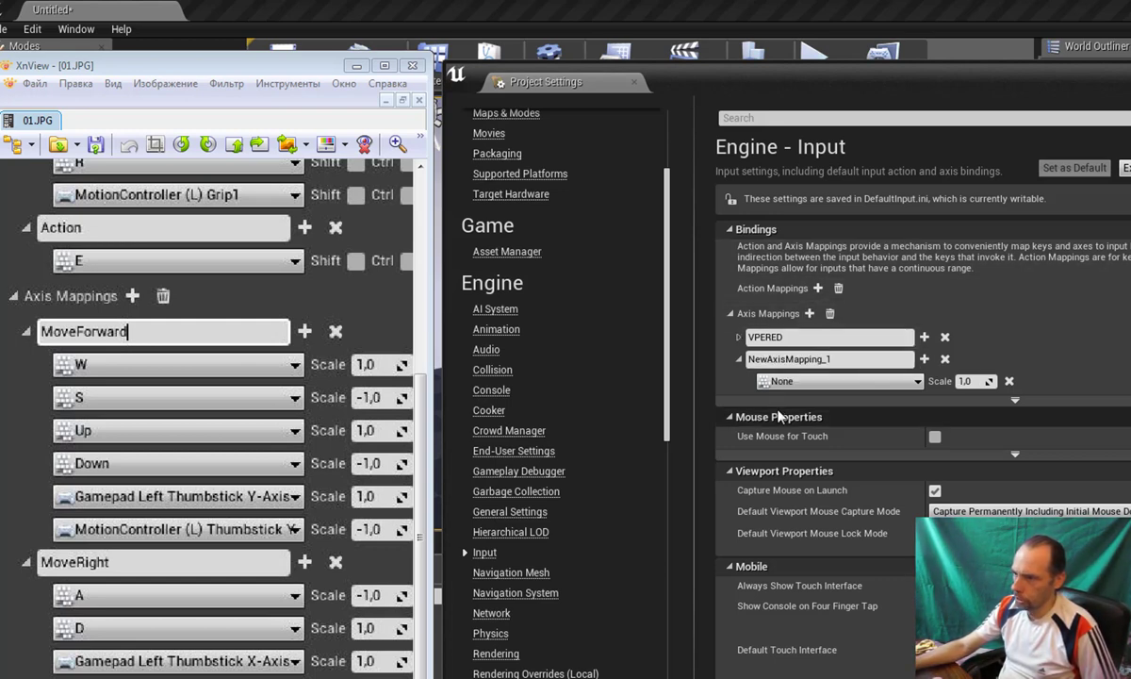
{"action": "left_click_drag", "start_coordinate": [851, 367], "coordinate": [646, 356]}
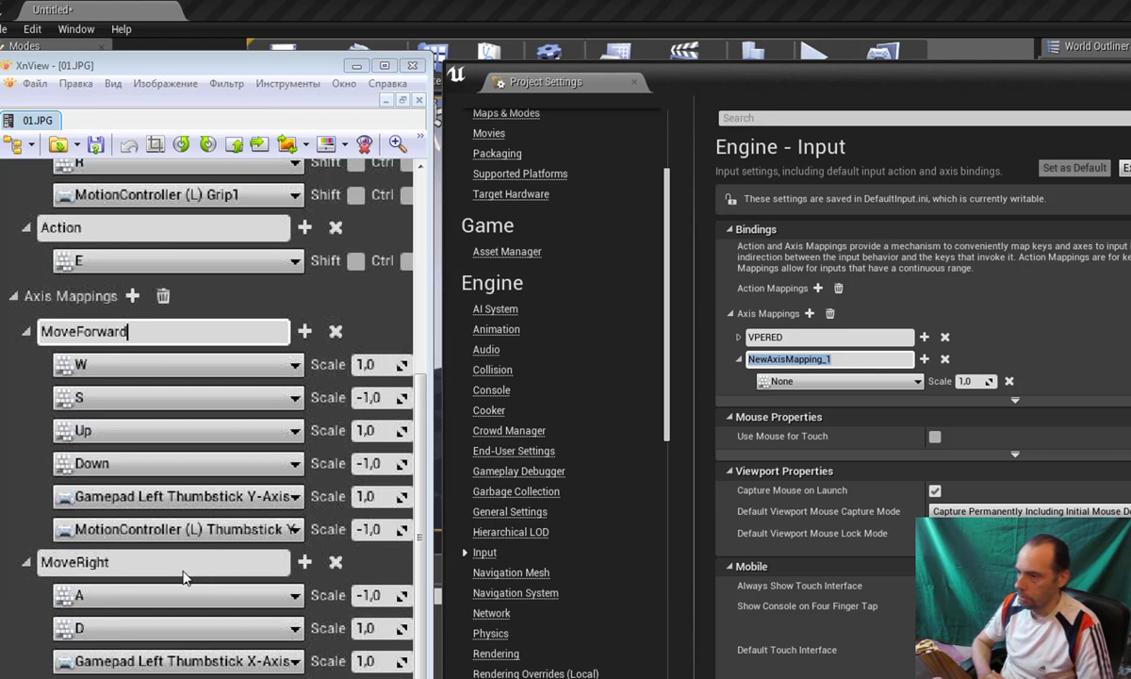
{"action": "type", "text": "VSTORONY"}
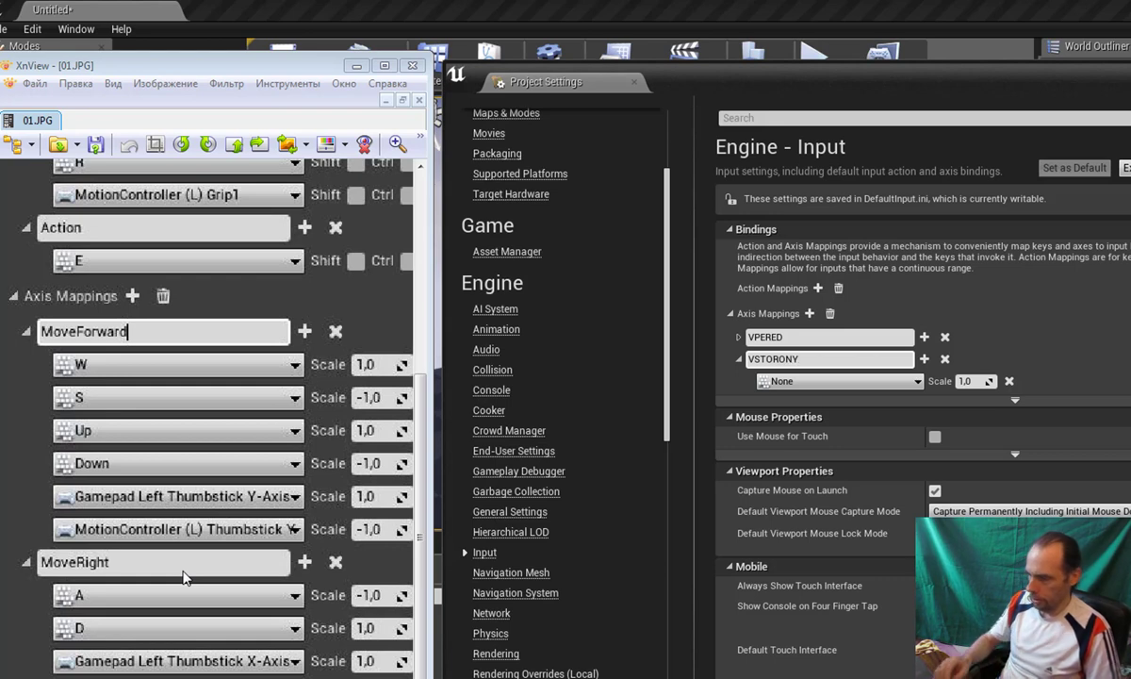
{"action": "key", "text": "Return"}
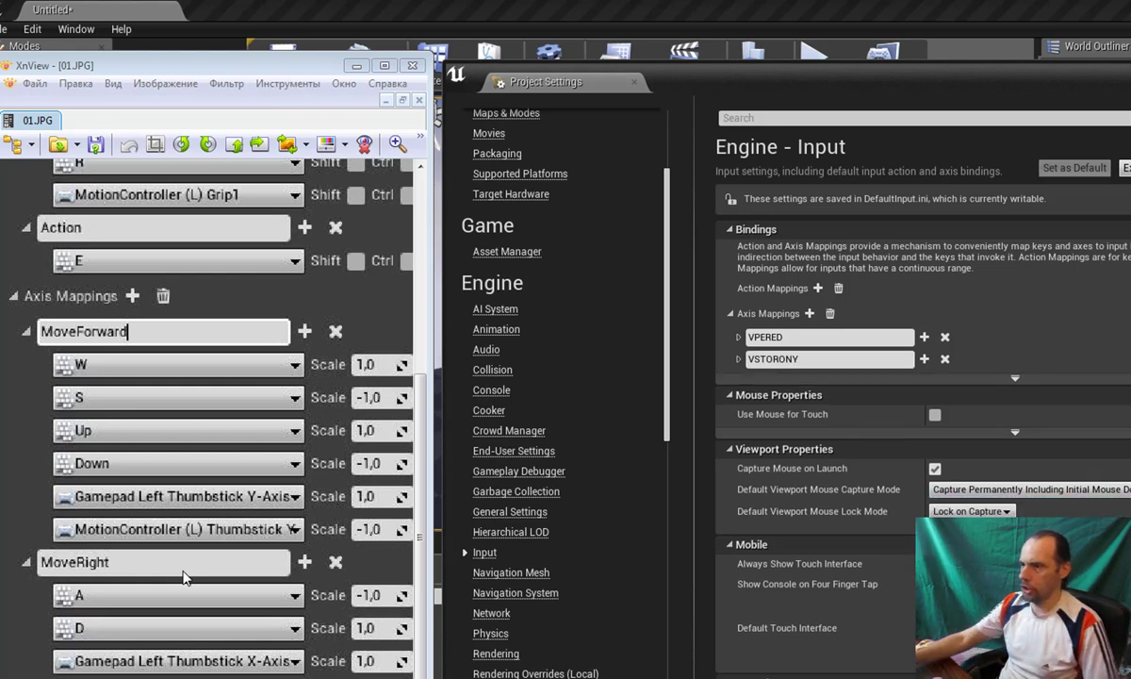
Bind VSTORONY's first key to keyboard A.
{"action": "left_click", "coordinate": [740, 360]}
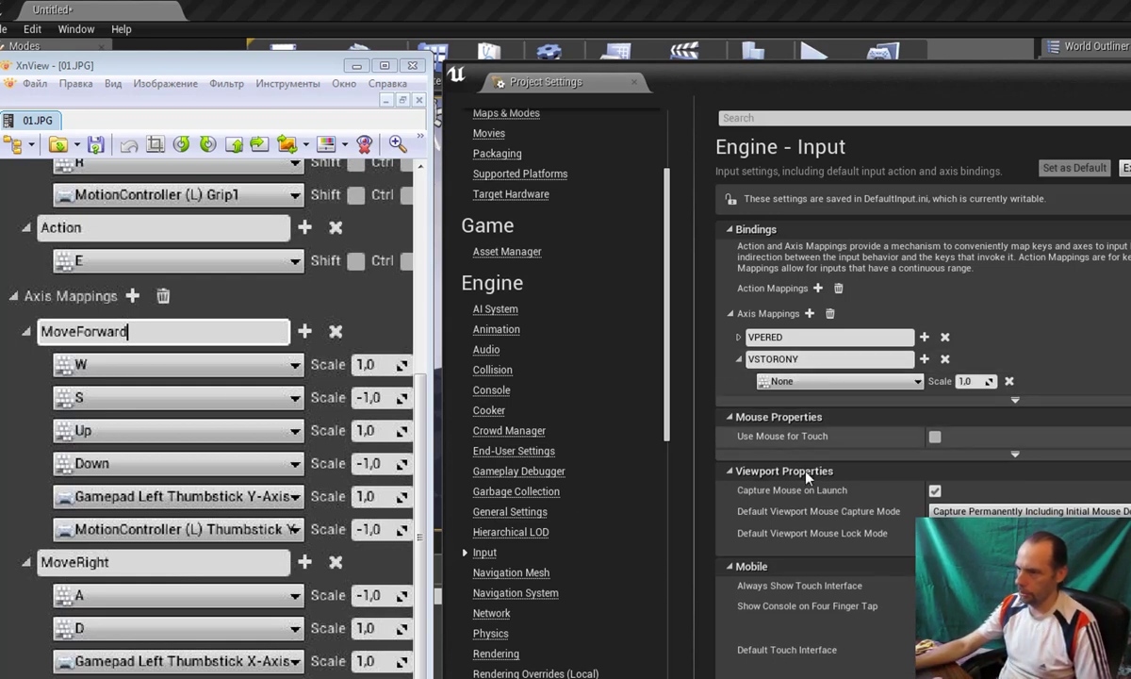
{"action": "left_click", "coordinate": [905, 381]}
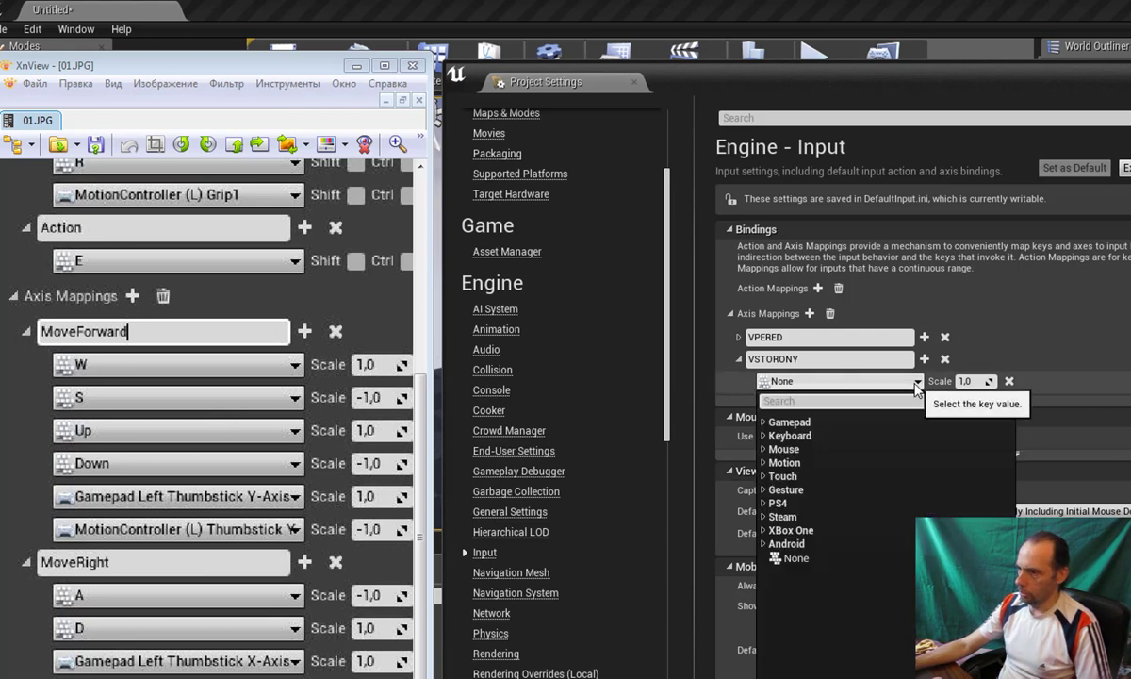
{"action": "left_click", "coordinate": [765, 436]}
{"action": "scroll", "coordinate": [801, 651], "scroll_direction": "down", "scroll_amount": 4}
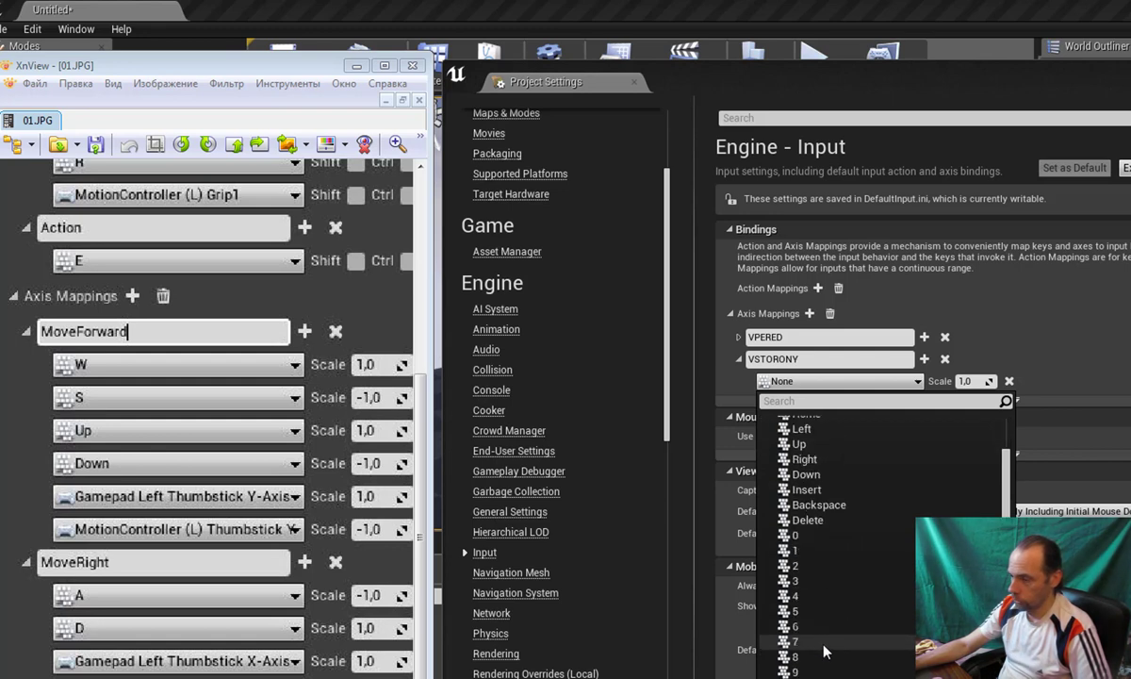
{"action": "scroll", "coordinate": [801, 650], "scroll_direction": "down", "scroll_amount": 4}
{"action": "scroll", "coordinate": [820, 650], "scroll_direction": "down", "scroll_amount": 4}
{"action": "scroll", "coordinate": [823, 650], "scroll_direction": "up", "scroll_amount": 3}
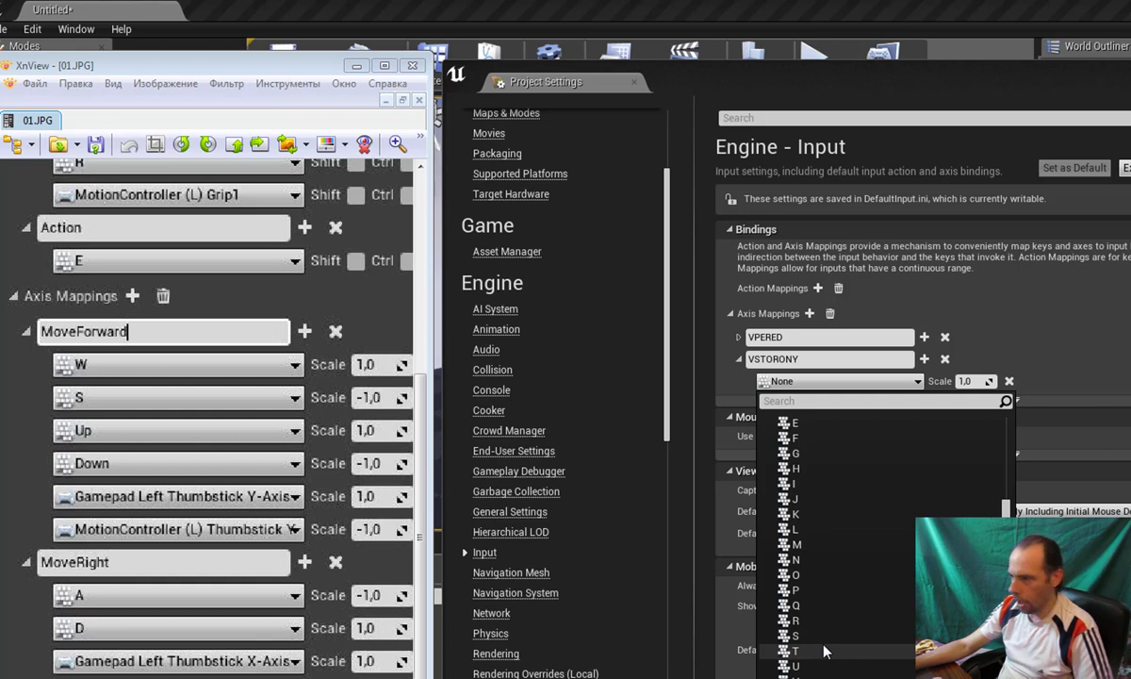
{"action": "scroll", "coordinate": [825, 516], "scroll_direction": "down", "scroll_amount": 4}
{"action": "scroll", "coordinate": [826, 516], "scroll_direction": "up", "scroll_amount": 10}
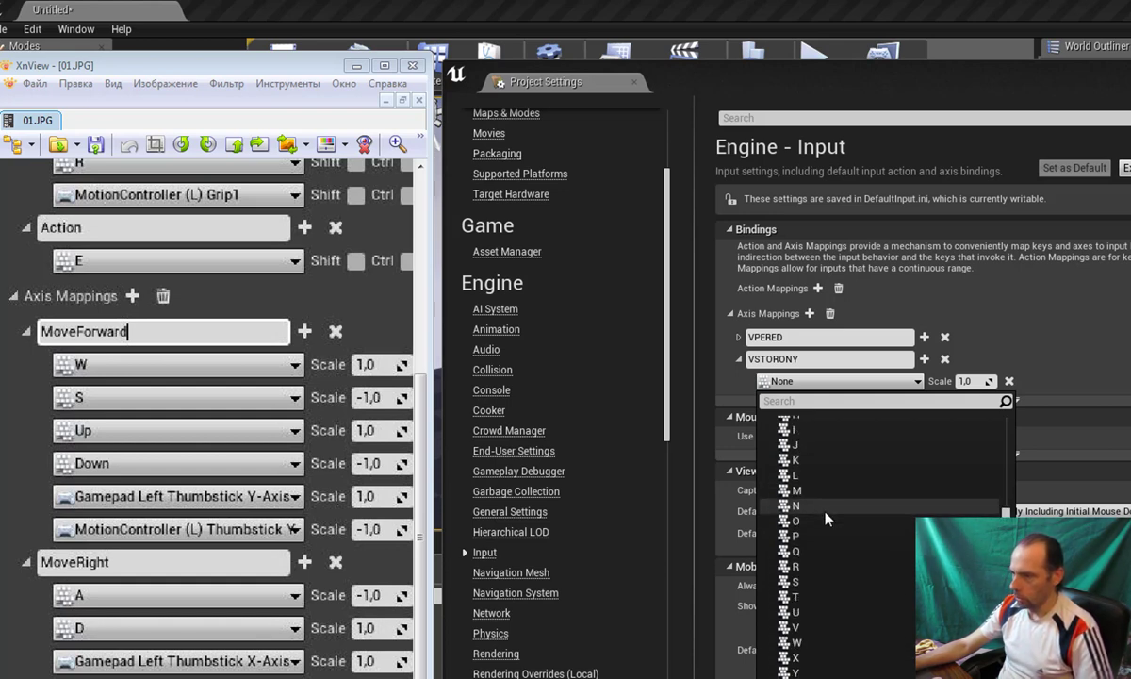
{"action": "left_click", "coordinate": [835, 455]}
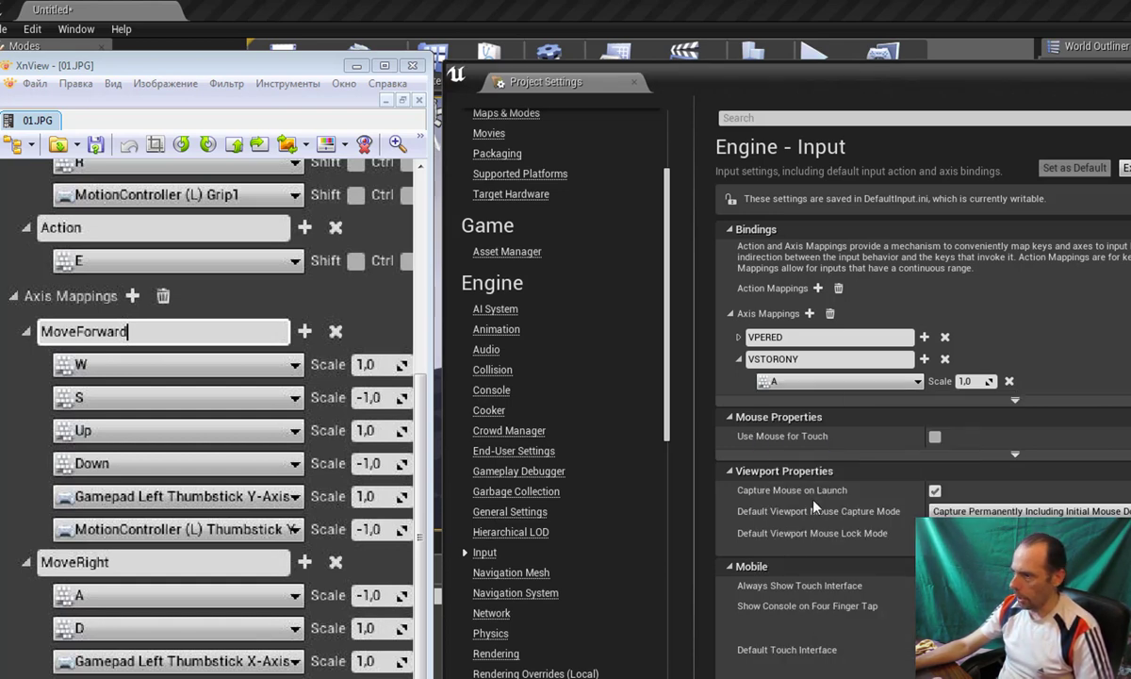
Add a second VSTORONY binding set to the keyboard D key.
{"action": "left_click", "coordinate": [923, 359]}
{"action": "left_click", "coordinate": [796, 406]}
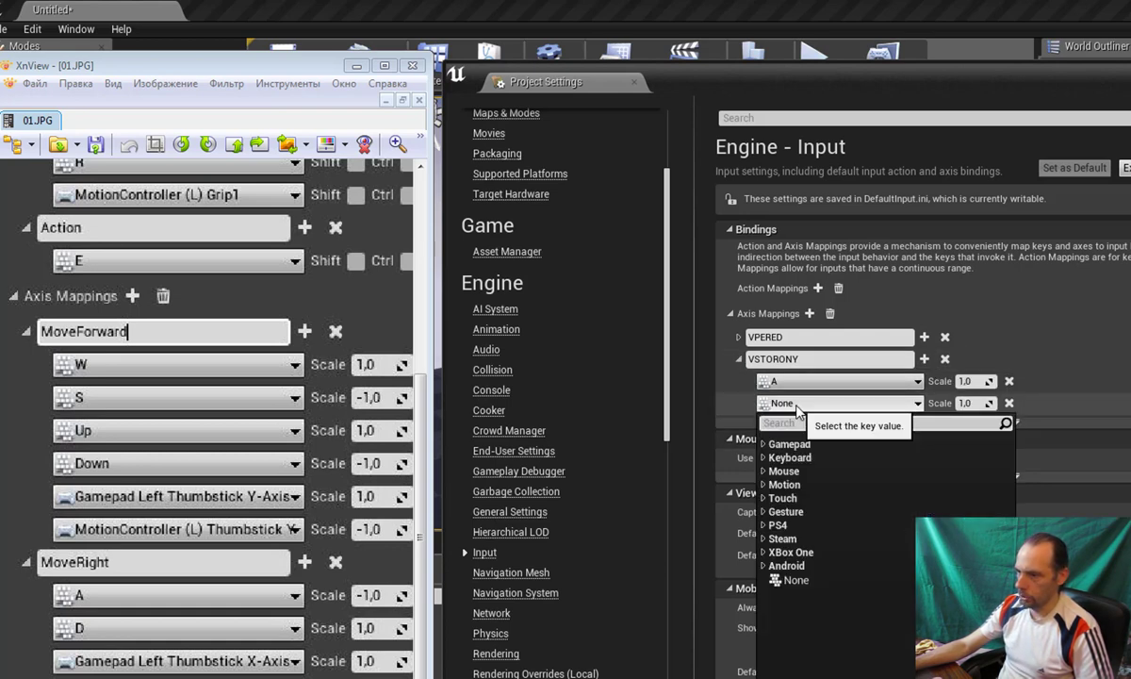
{"action": "left_click", "coordinate": [768, 458]}
{"action": "scroll", "coordinate": [833, 488], "scroll_direction": "down", "scroll_amount": 2}
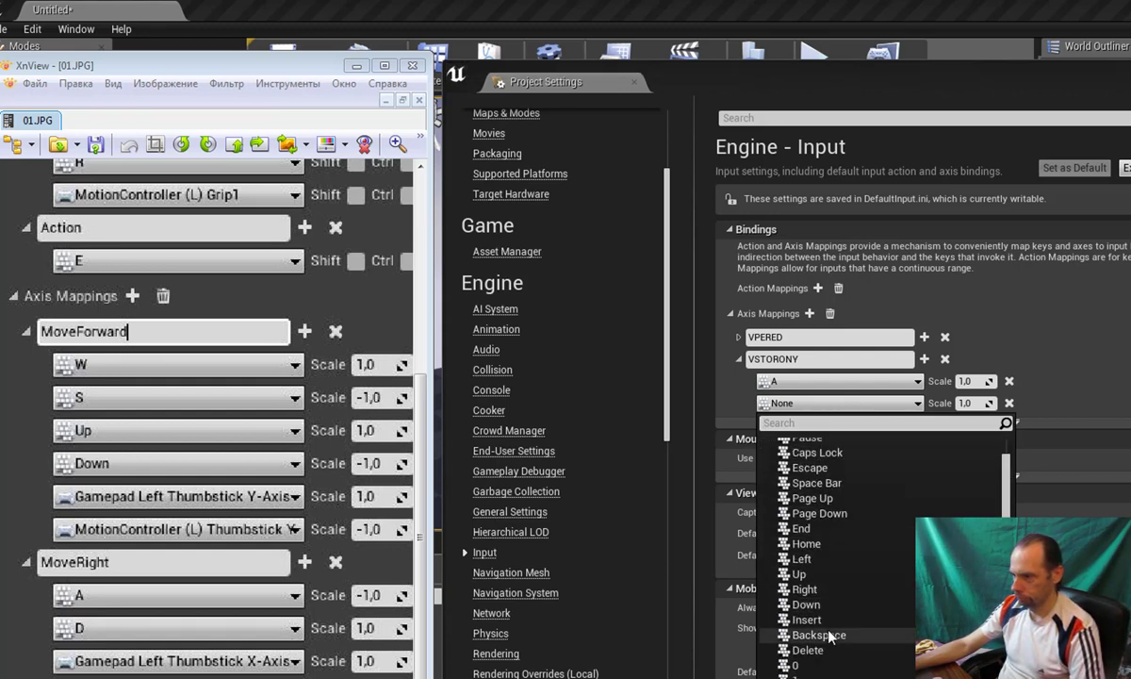
{"action": "scroll", "coordinate": [831, 566], "scroll_direction": "down", "scroll_amount": 4}
{"action": "scroll", "coordinate": [831, 611], "scroll_direction": "down", "scroll_amount": 4}
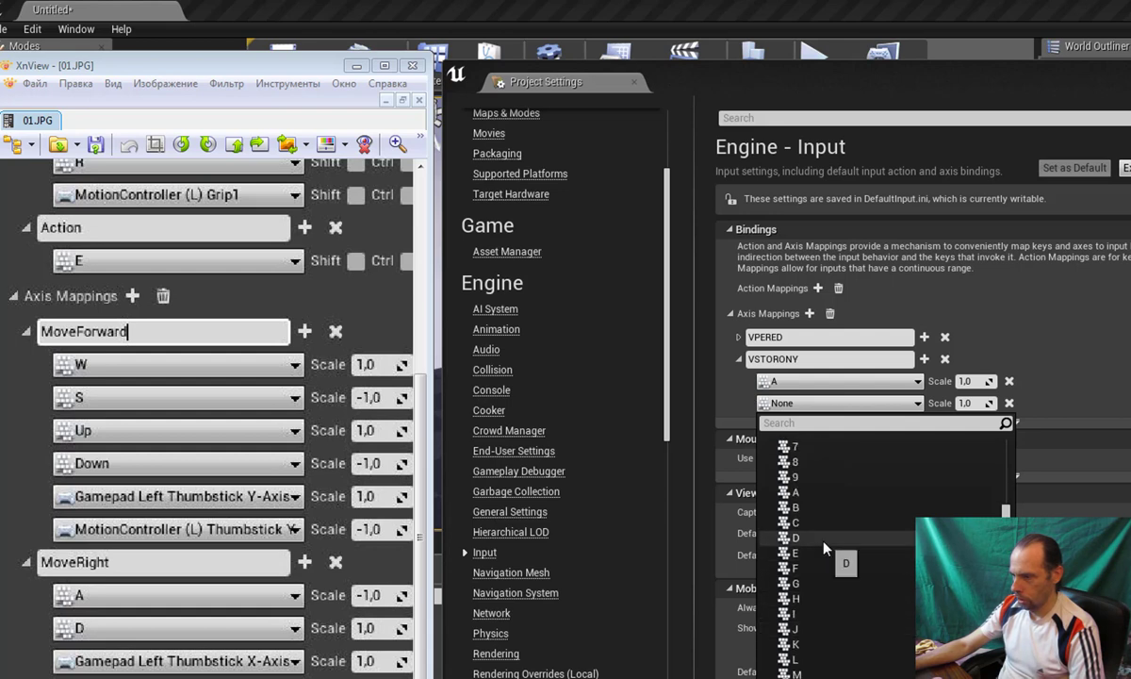
{"action": "left_click", "coordinate": [795, 537]}
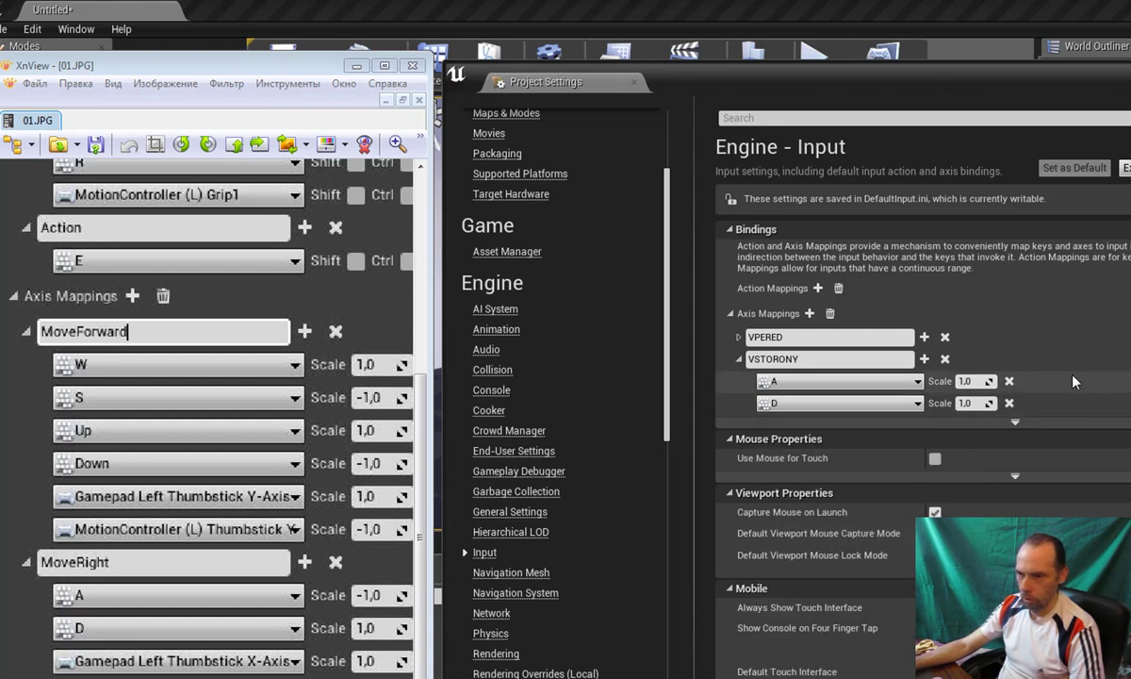
Set A's scale to -1,0 and D's scale to 1,0, then collapse VSTORONY.
{"action": "left_click", "coordinate": [966, 403]}
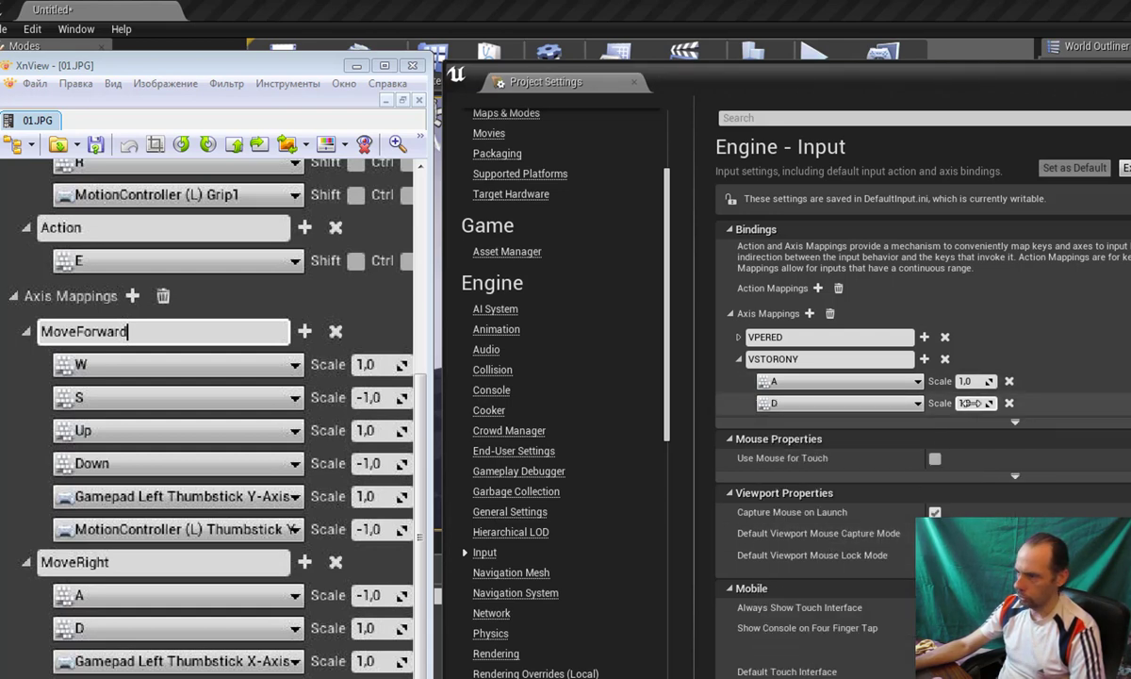
{"action": "type", "text": "-1"}
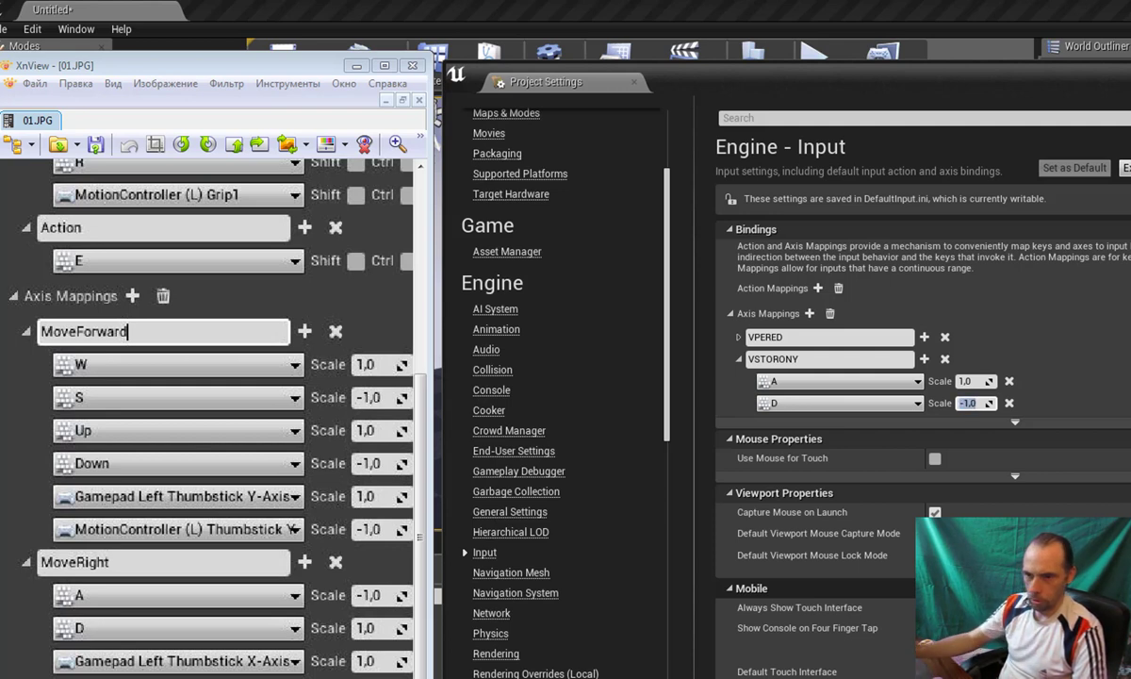
{"action": "key", "text": "Return"}
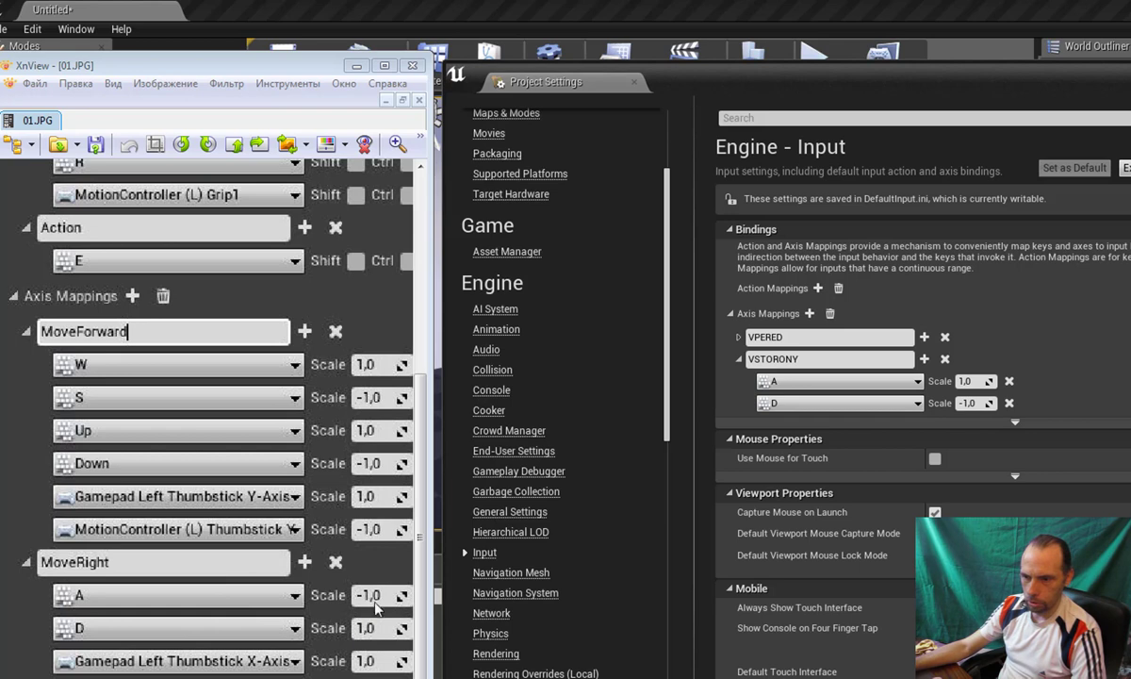
{"action": "left_click", "coordinate": [974, 381]}
{"action": "type", "text": "-"}
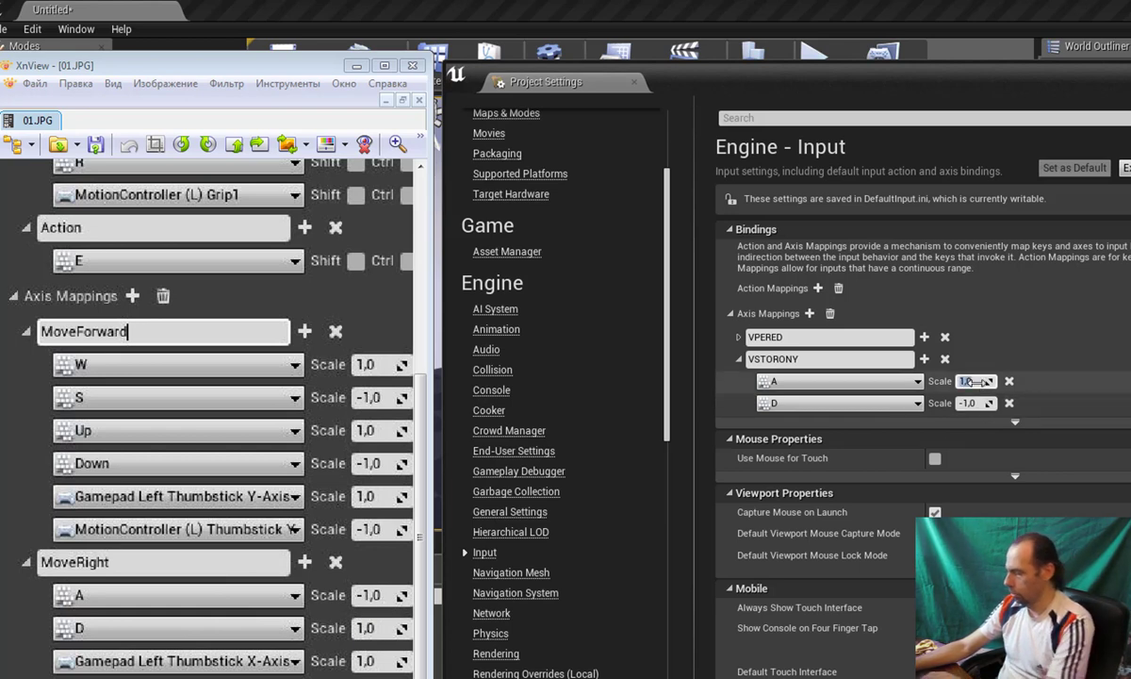
{"action": "type", "text": "1"}
{"action": "left_click", "coordinate": [974, 404]}
{"action": "type", "text": "1"}
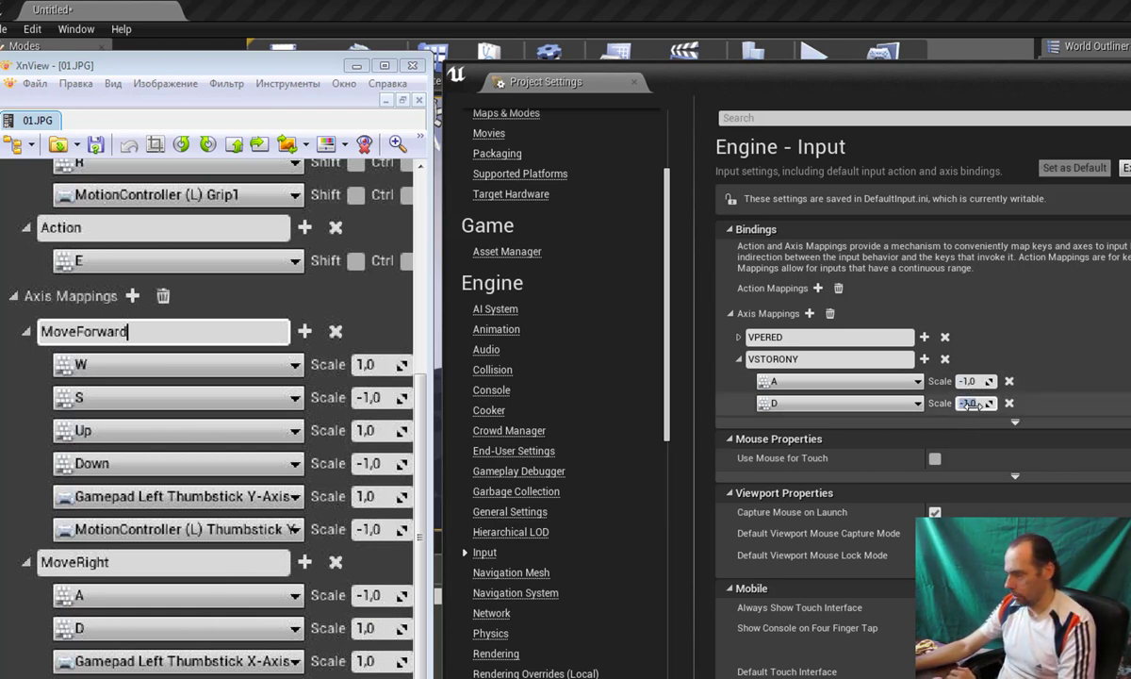
{"action": "key", "text": "Return"}
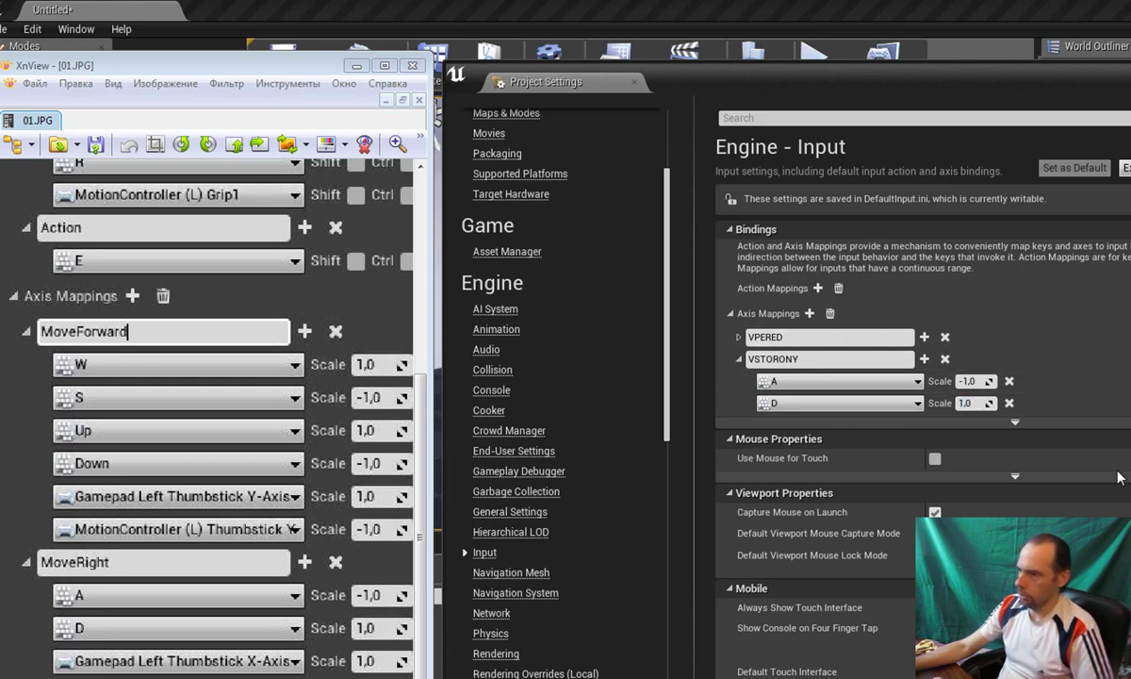
{"action": "left_click", "coordinate": [739, 359]}
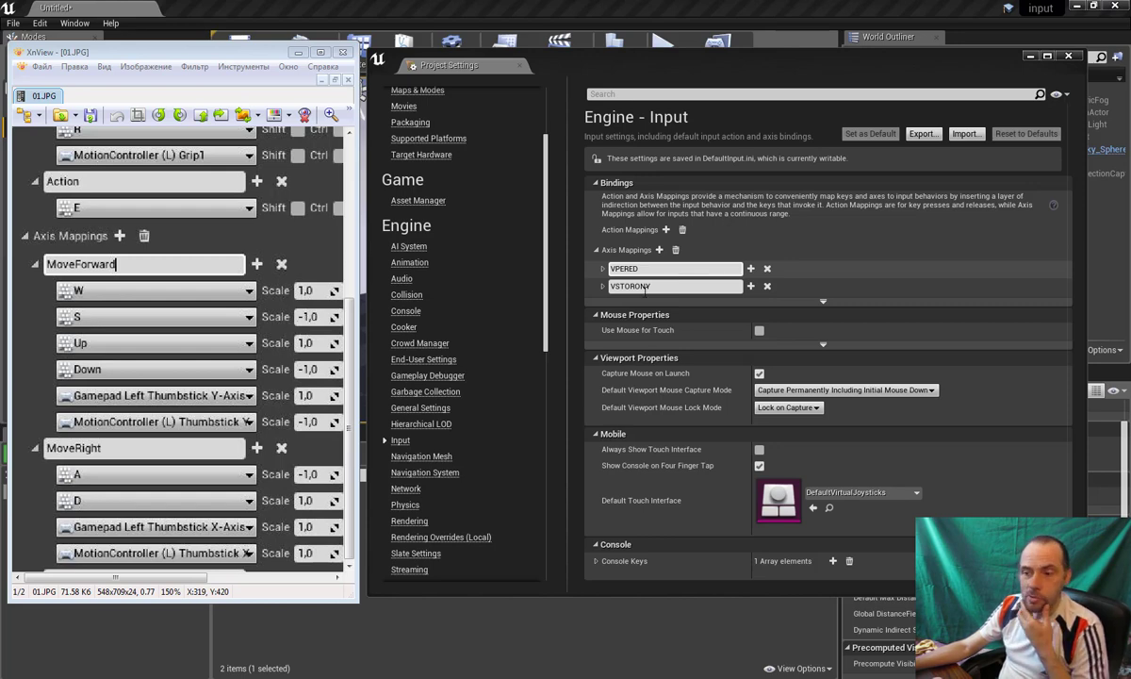
Zoom into the XnView reference image and pan to the Turn, LookUpRate and LookUp mappings.
{"action": "left_click", "coordinate": [250, 314]}
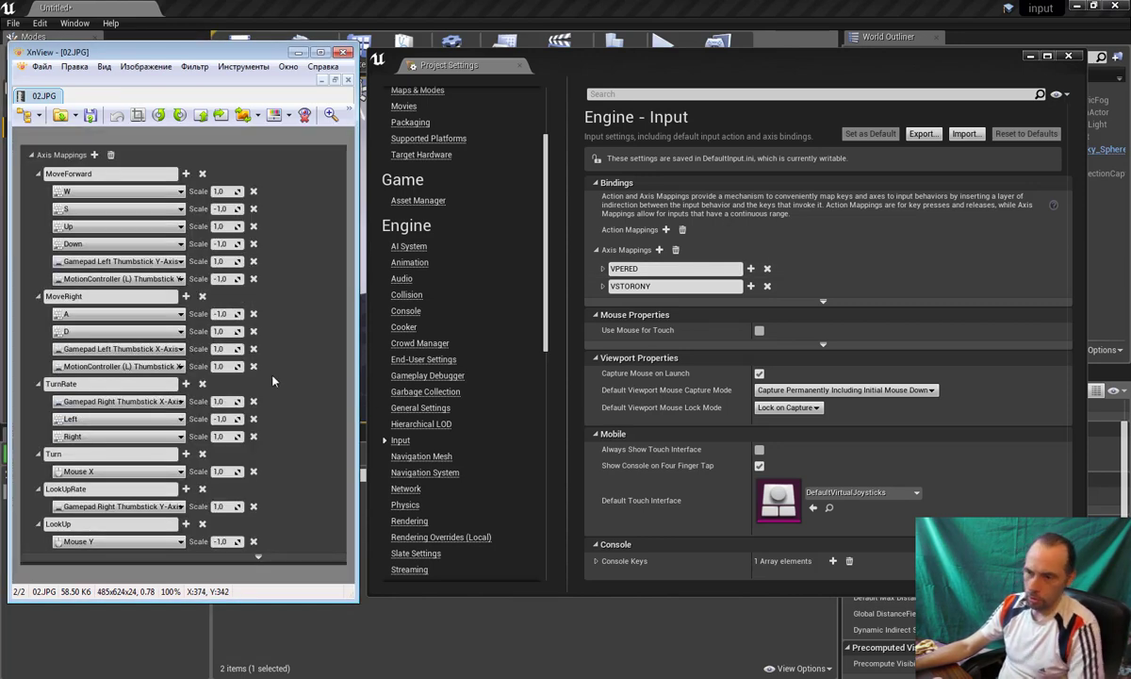
{"action": "scroll", "coordinate": [275, 315], "scroll_direction": "up", "scroll_amount": 2}
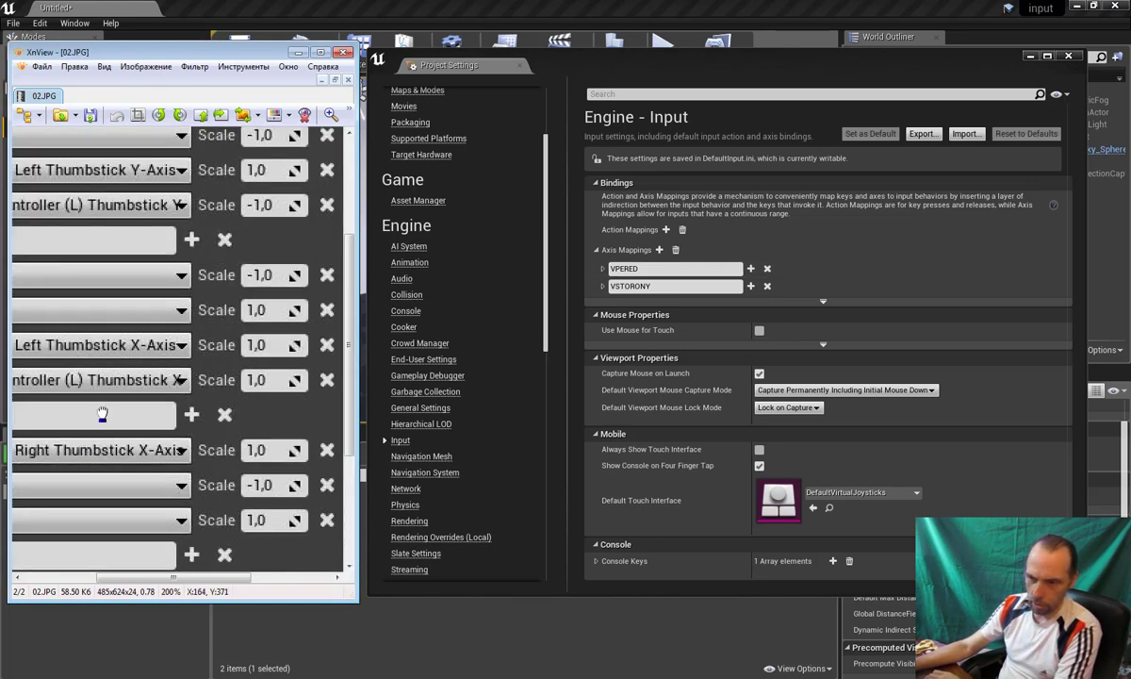
{"action": "left_click_drag", "start_coordinate": [94, 405], "coordinate": [217, 298]}
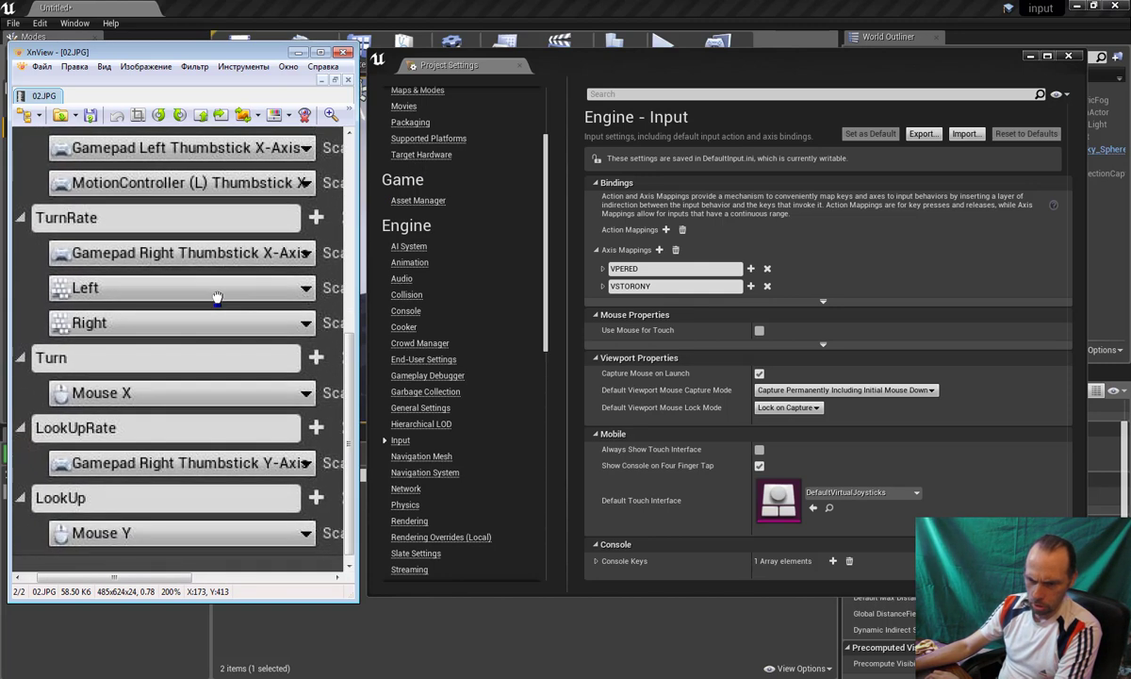
{"action": "scroll", "coordinate": [217, 298], "scroll_direction": "down", "scroll_amount": 1}
{"action": "scroll", "coordinate": [222, 292], "scroll_direction": "down", "scroll_amount": 1}
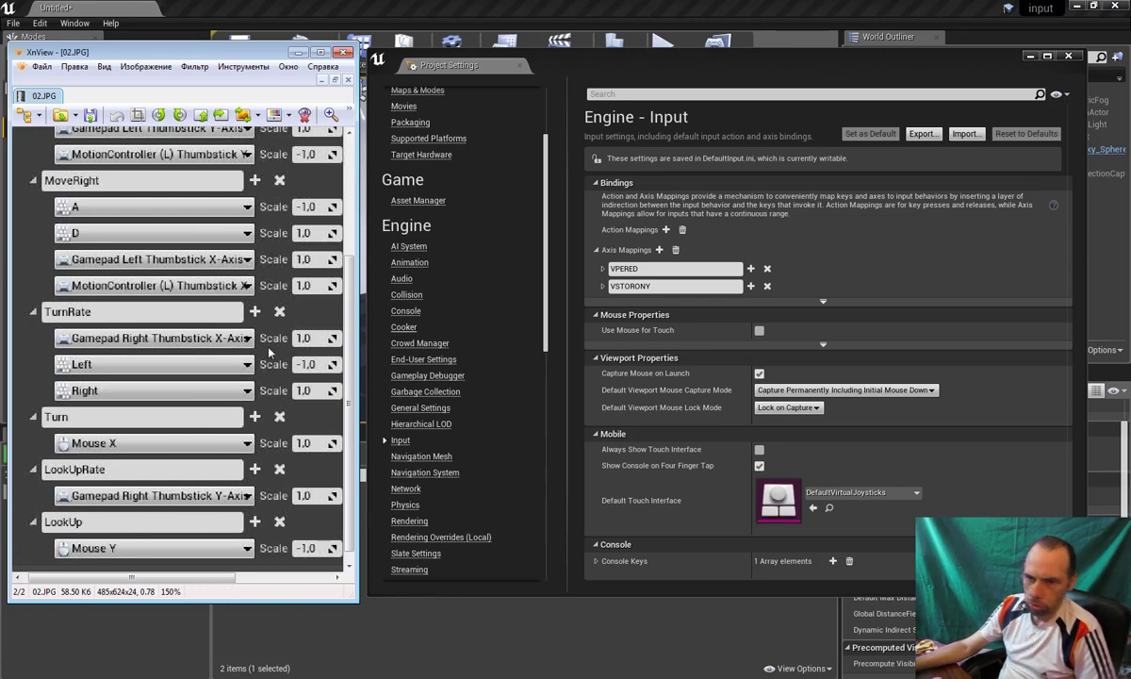
{"action": "left_click_drag", "start_coordinate": [223, 287], "coordinate": [237, 487]}
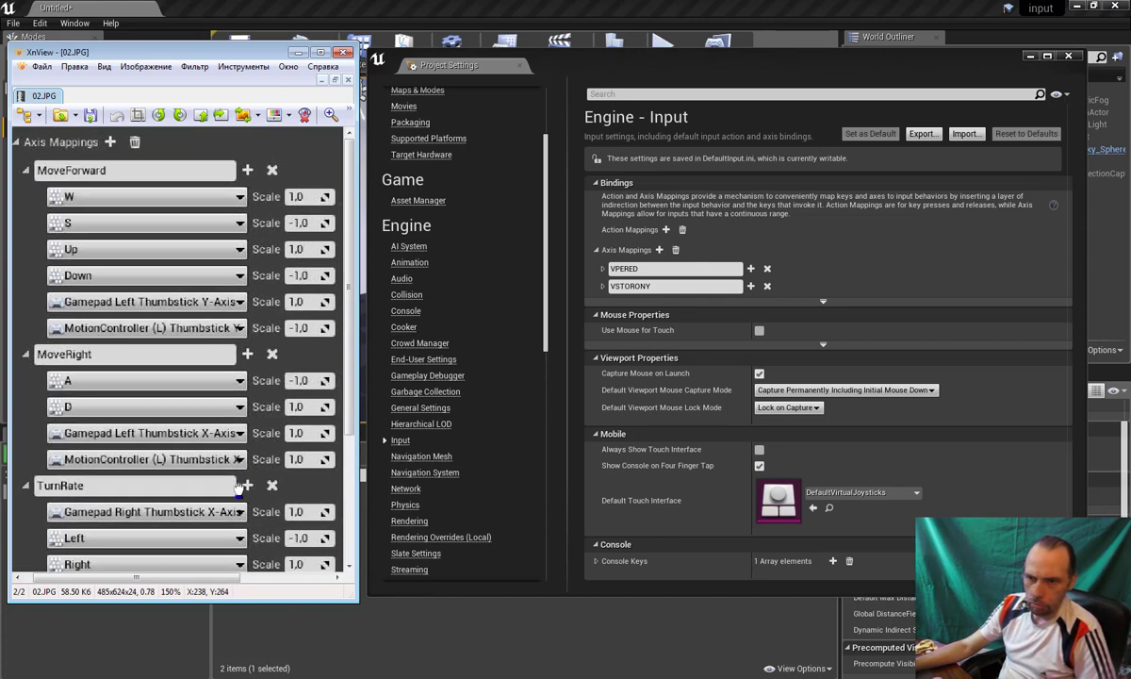
{"action": "left_click_drag", "start_coordinate": [238, 487], "coordinate": [243, 215]}
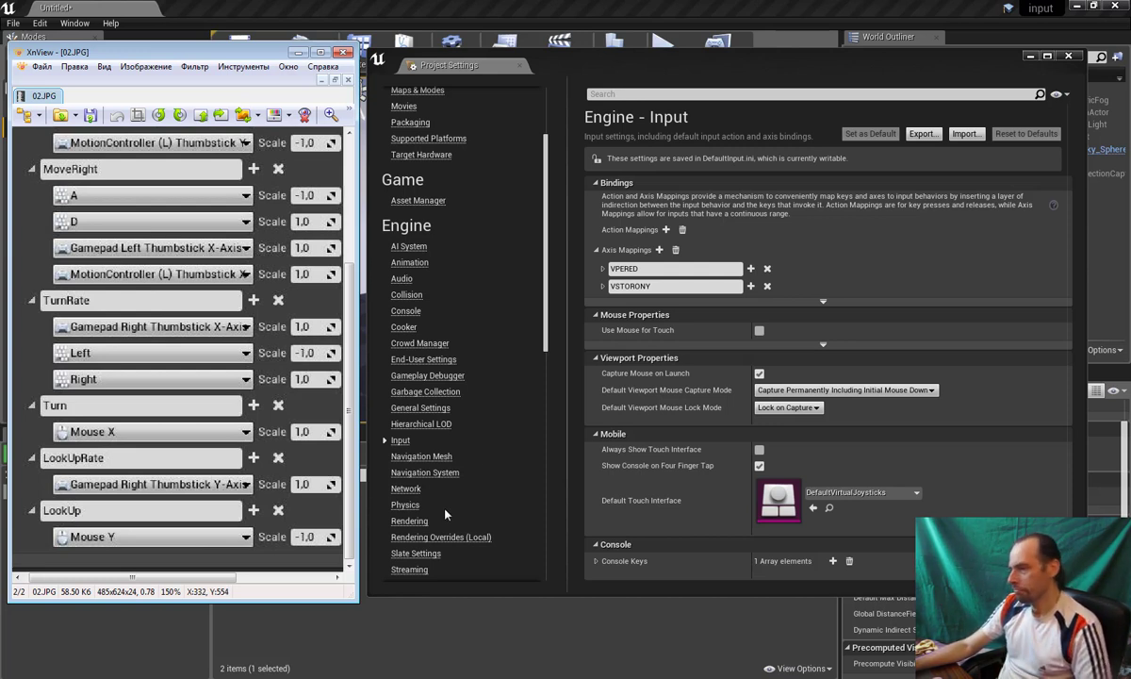
Add a third axis mapping named POVOROT and expand it to show its key row.
{"action": "left_click", "coordinate": [659, 250]}
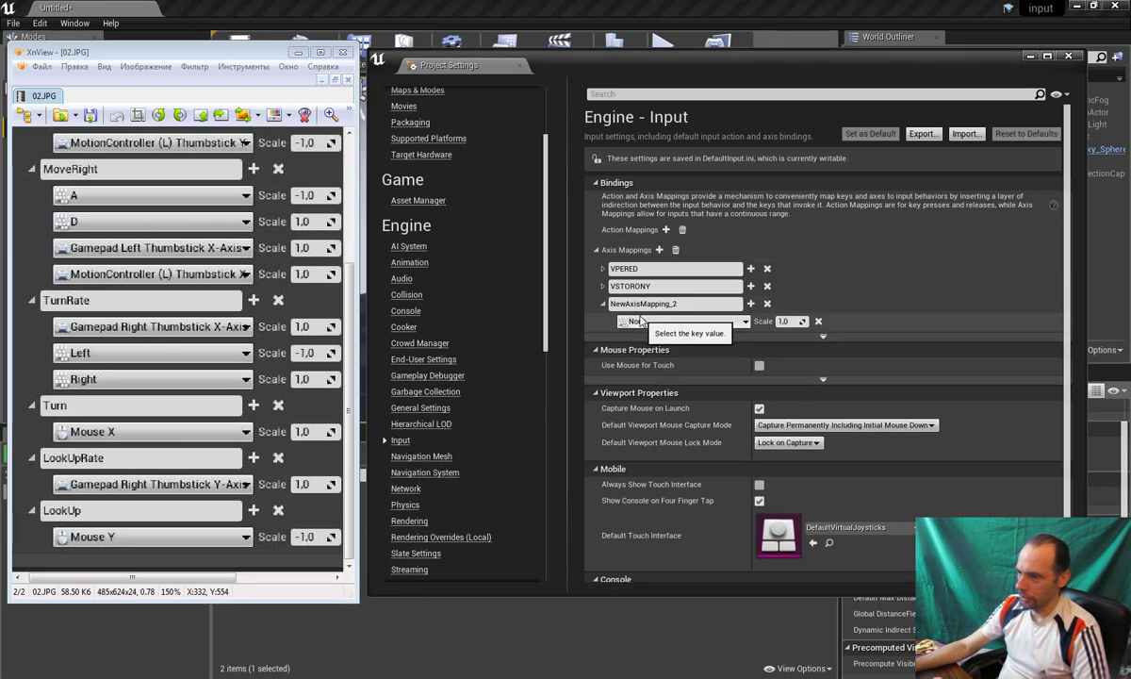
{"action": "left_click", "coordinate": [660, 304]}
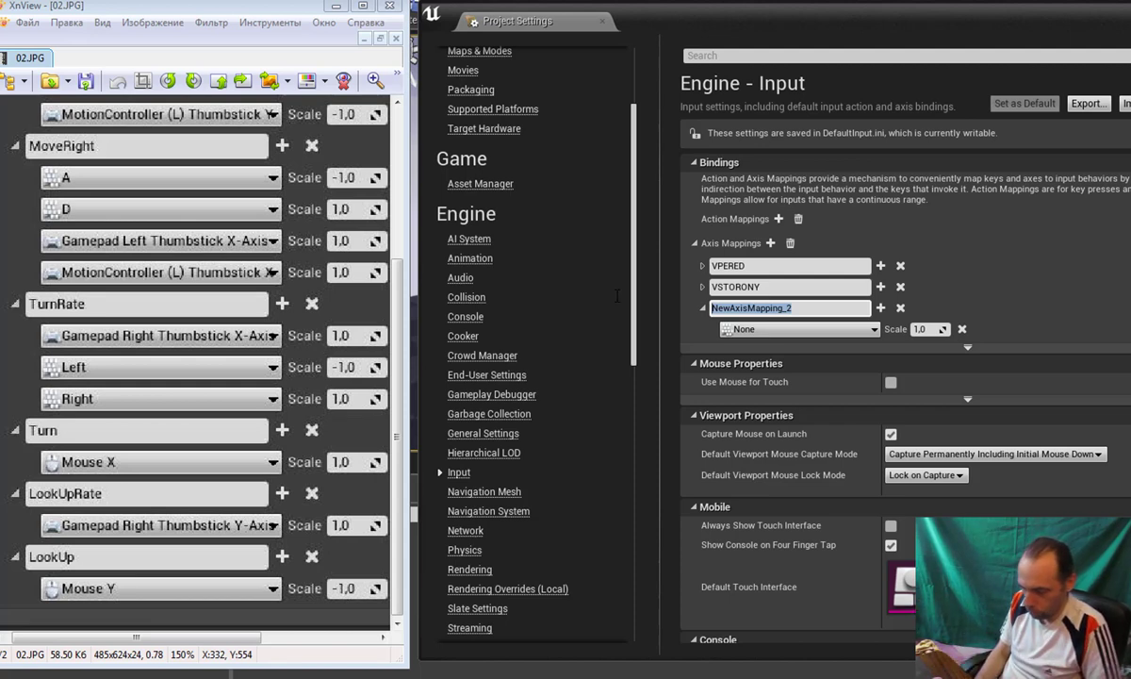
{"action": "type", "text": "POVORO"}
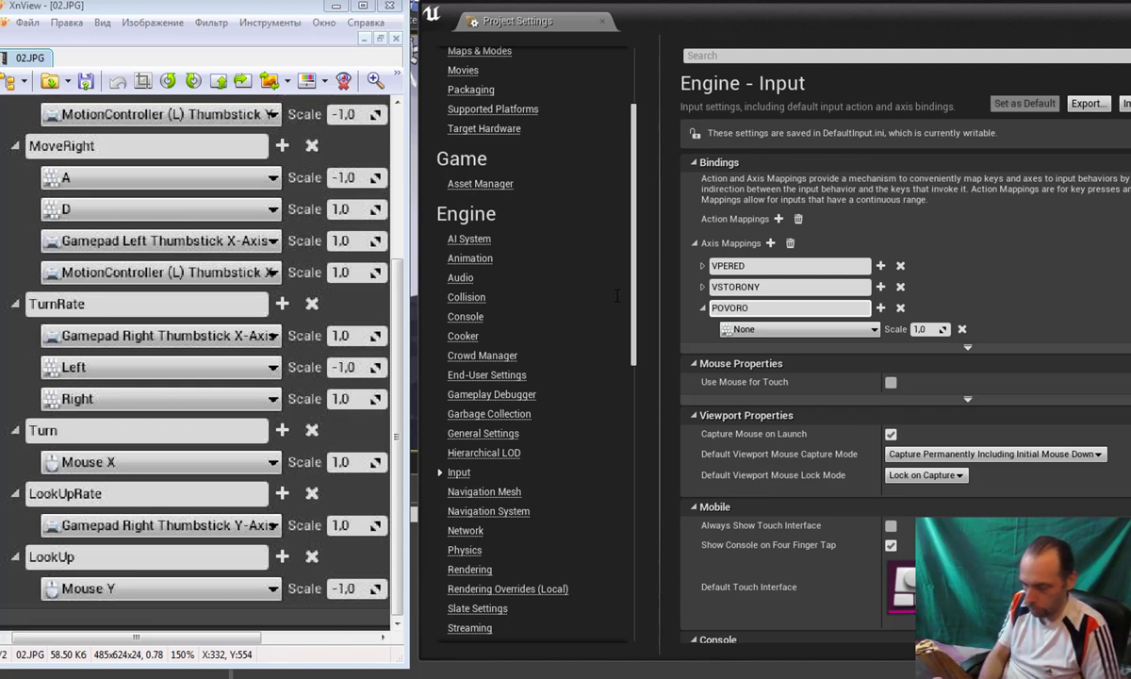
{"action": "type", "text": "T"}
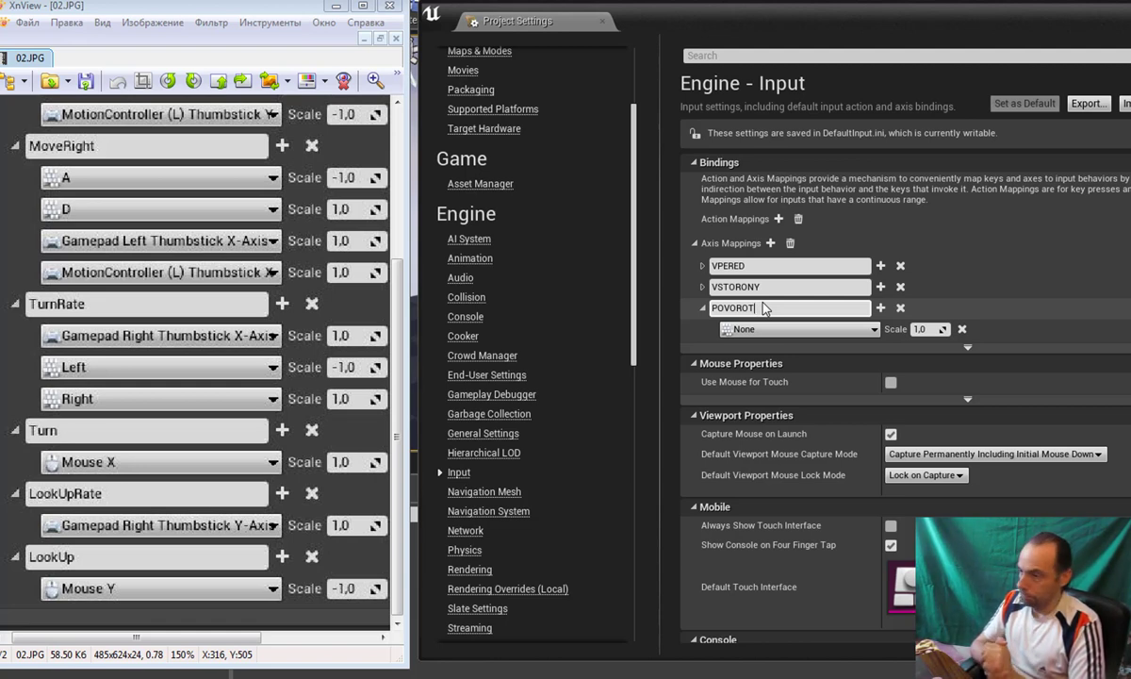
{"action": "key", "text": "Return"}
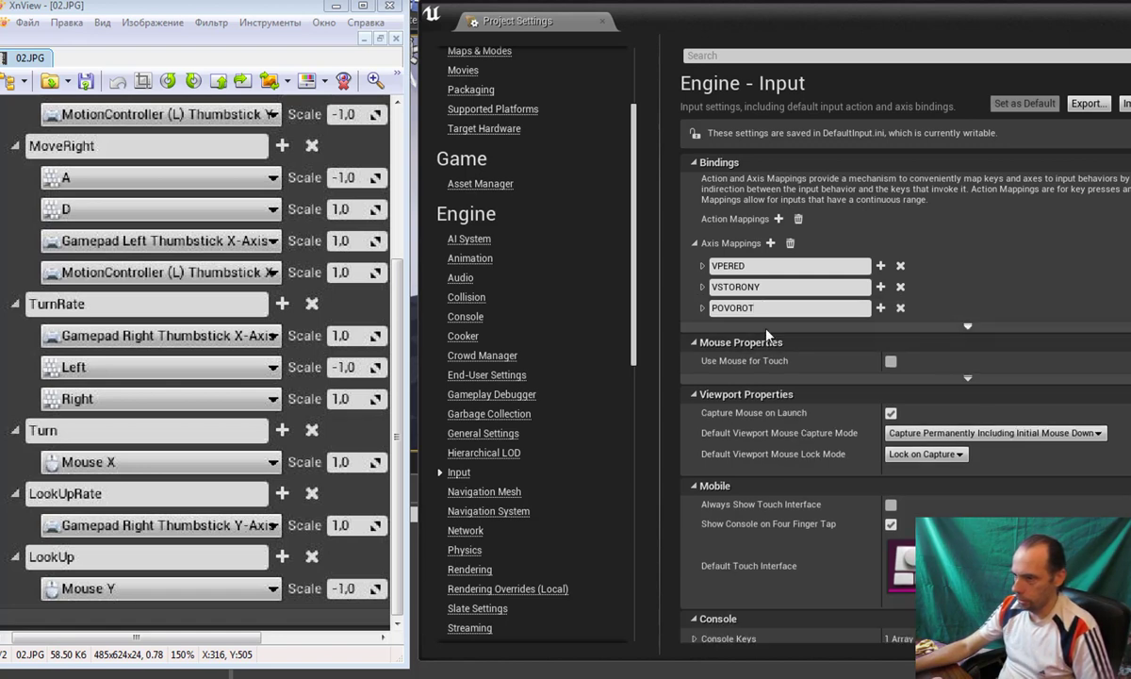
{"action": "left_click", "coordinate": [702, 307]}
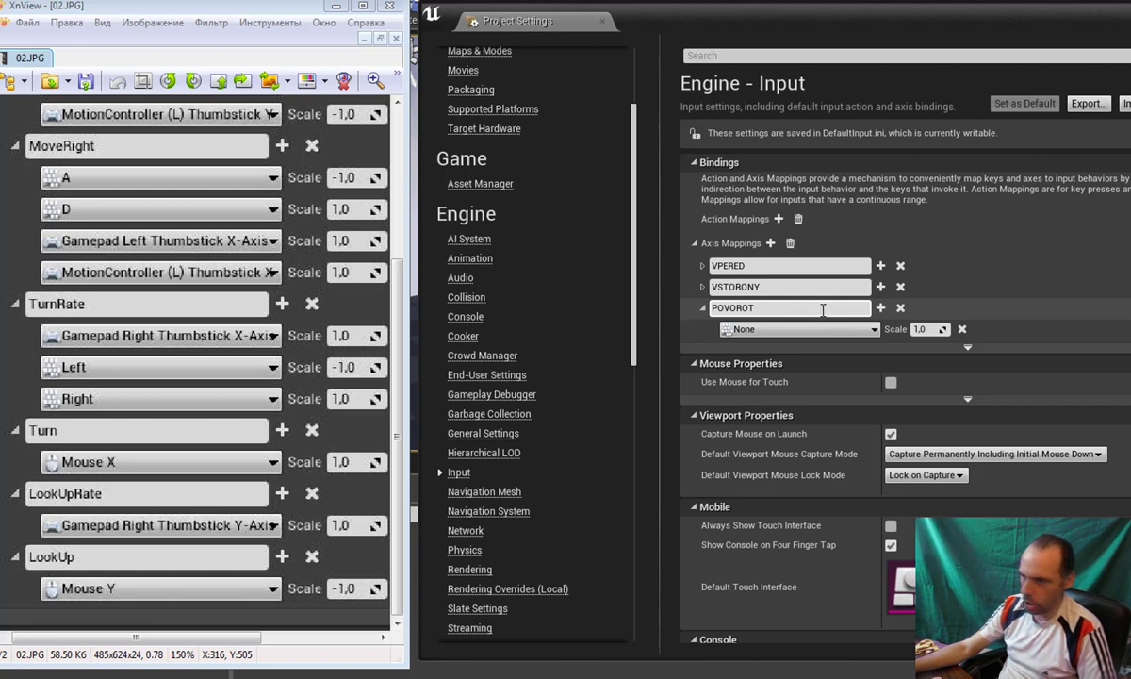
Bind POVOROT to Mouse X, trying scale 0,2 but keeping 1,0, then collapse it.
{"action": "left_click", "coordinate": [871, 329]}
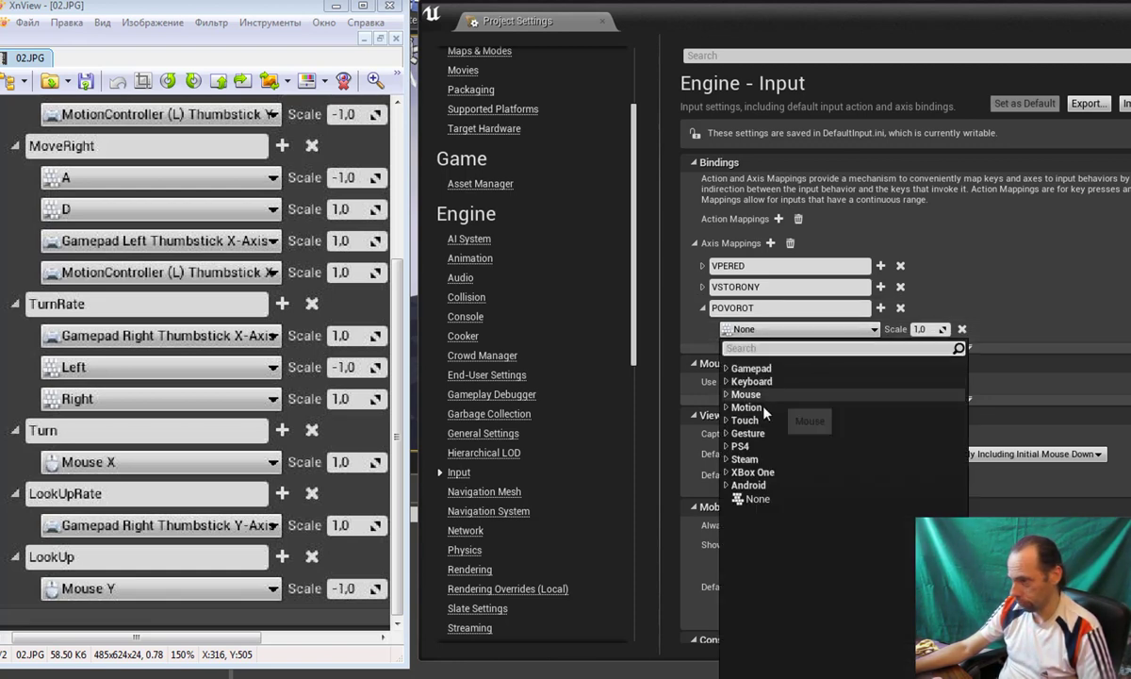
{"action": "left_click", "coordinate": [741, 394]}
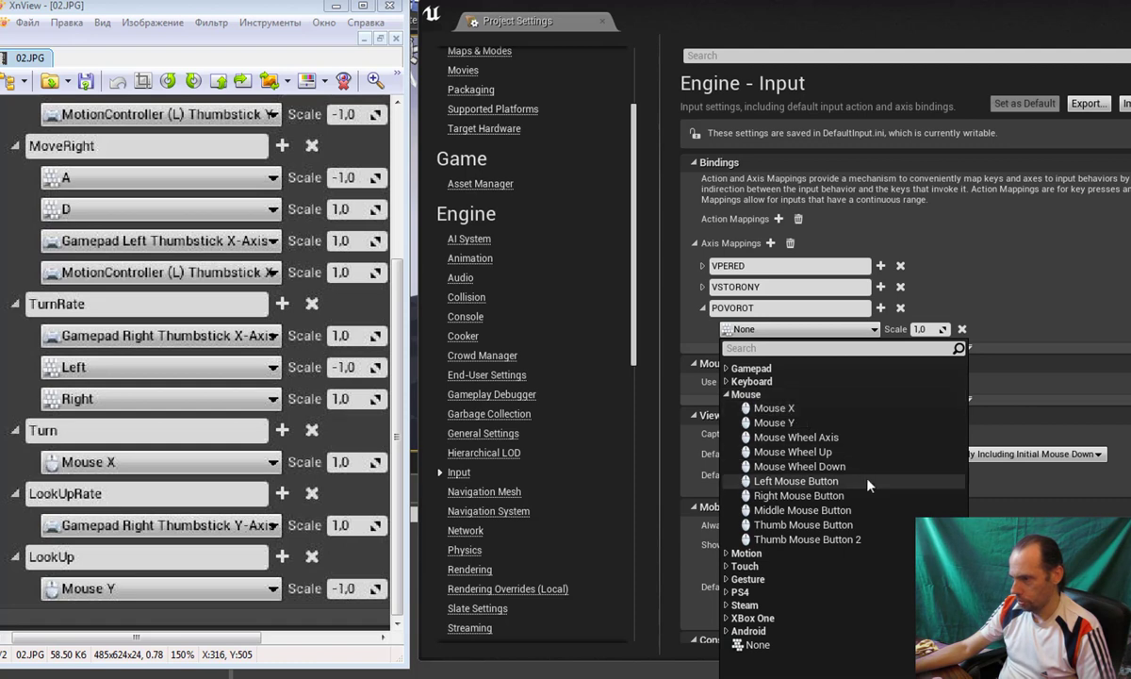
{"action": "left_click", "coordinate": [766, 407]}
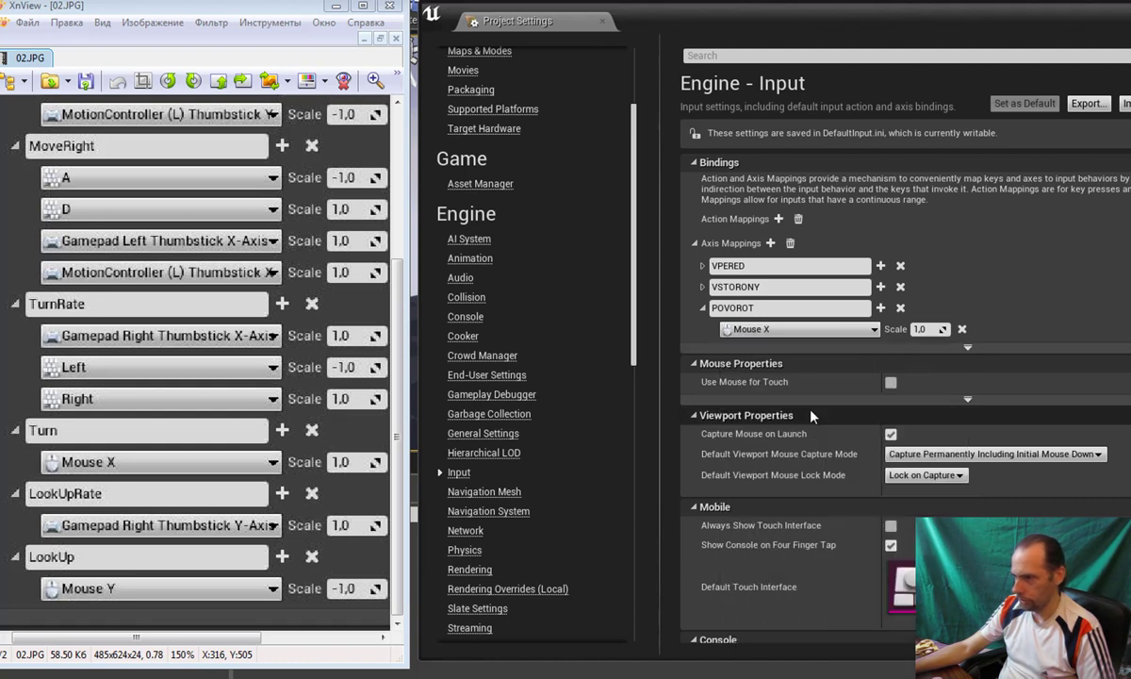
{"action": "left_click", "coordinate": [703, 309]}
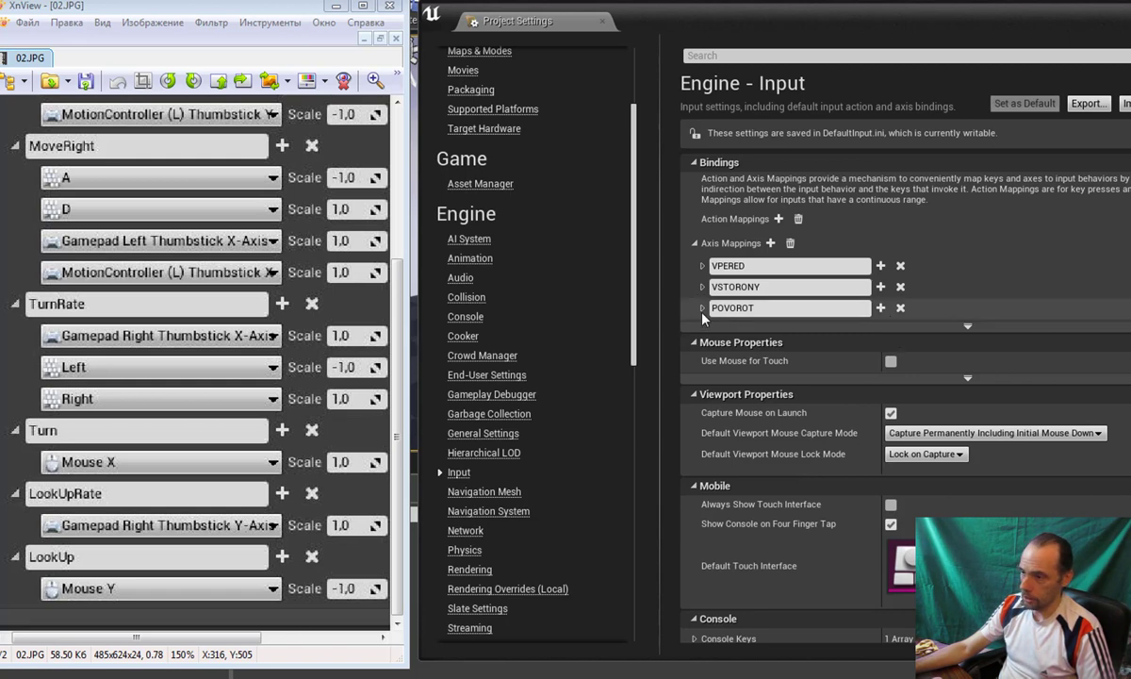
{"action": "left_click", "coordinate": [702, 309]}
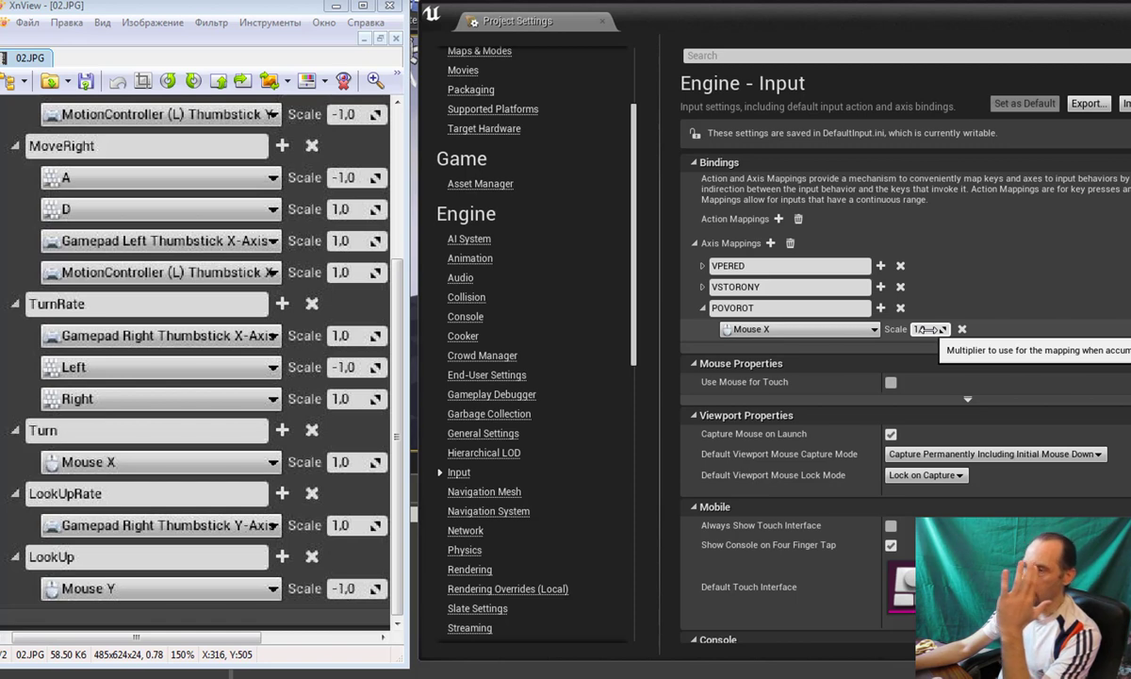
{"action": "left_click", "coordinate": [924, 329]}
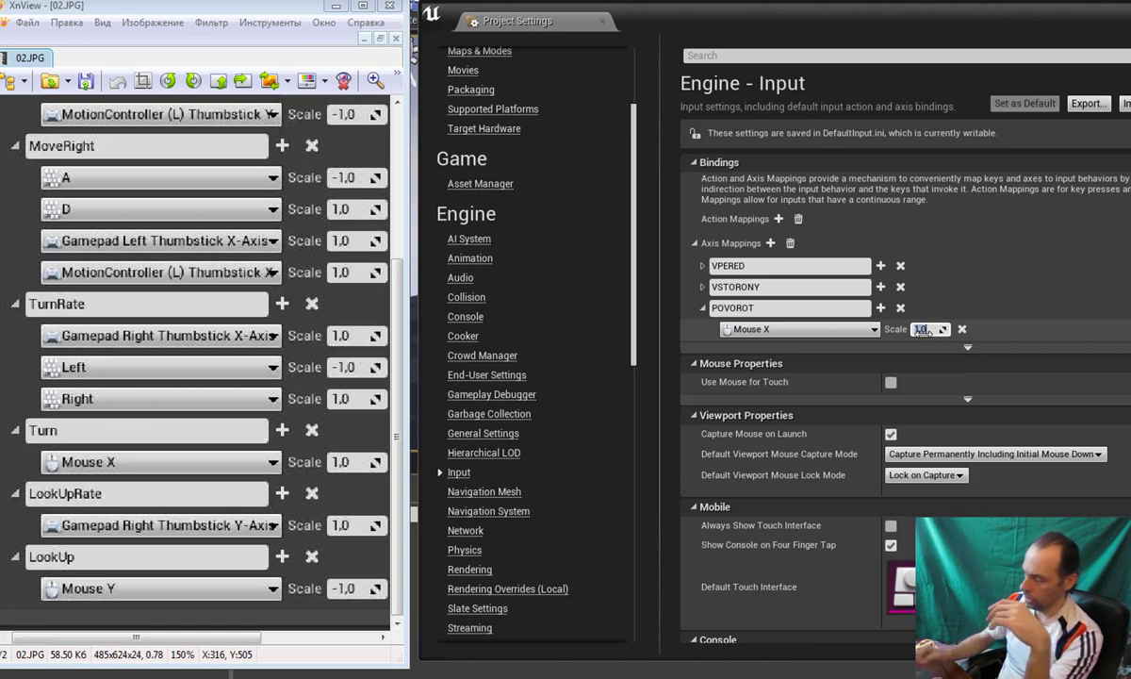
{"action": "type", "text": "0,2"}
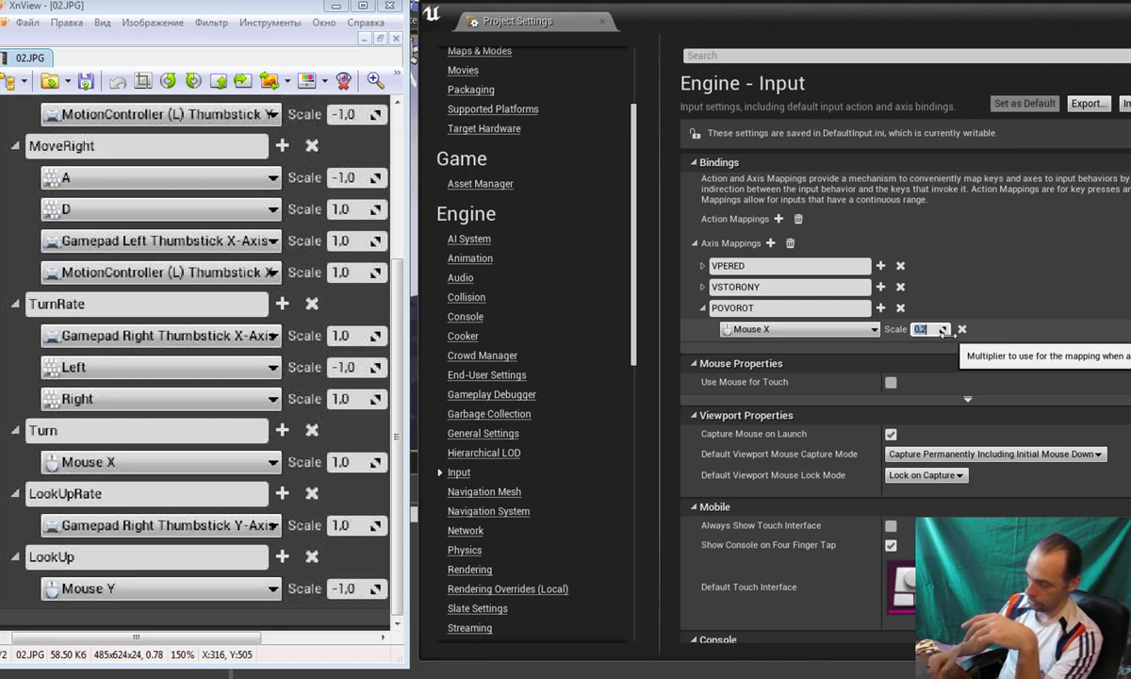
{"action": "key", "text": "ctrl+z"}
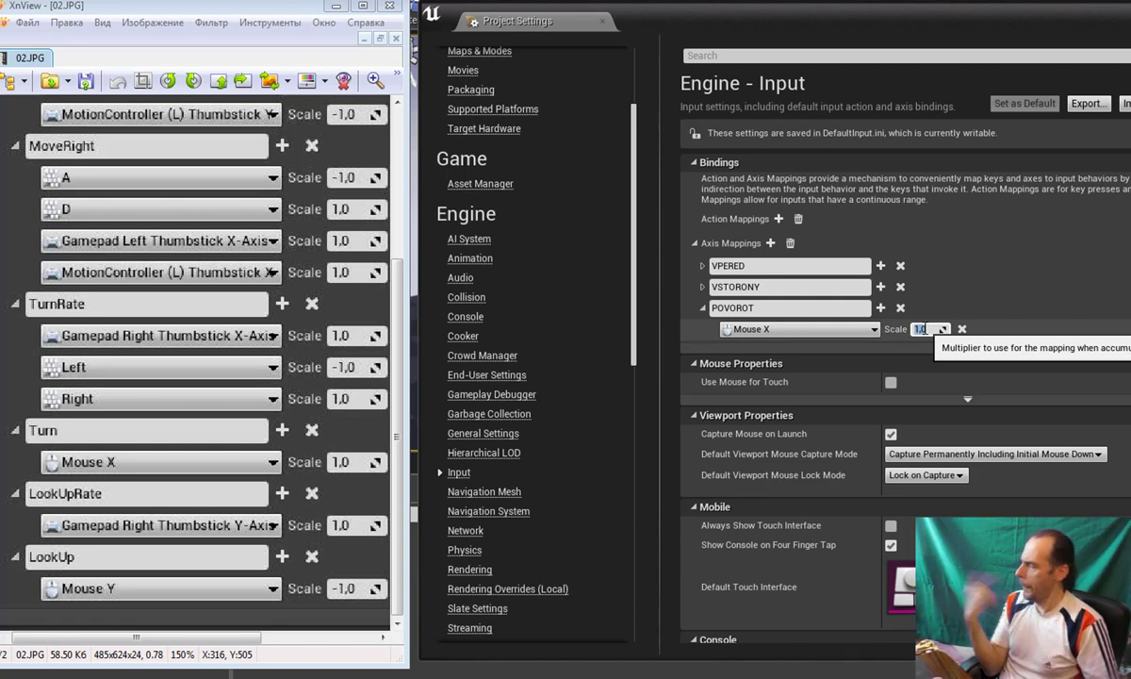
{"action": "left_click", "coordinate": [702, 307]}
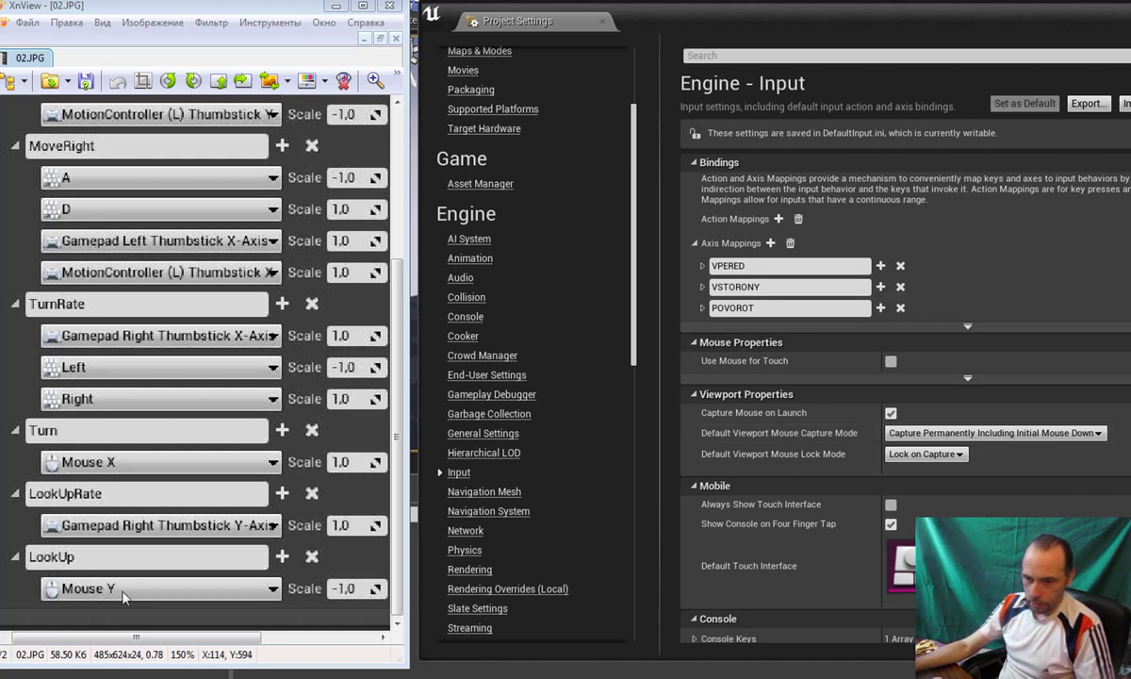
Add a fourth axis mapping named VVERH with scale -1,0 and collapse it.
{"action": "left_click", "coordinate": [770, 242]}
{"action": "left_click", "coordinate": [789, 328]}
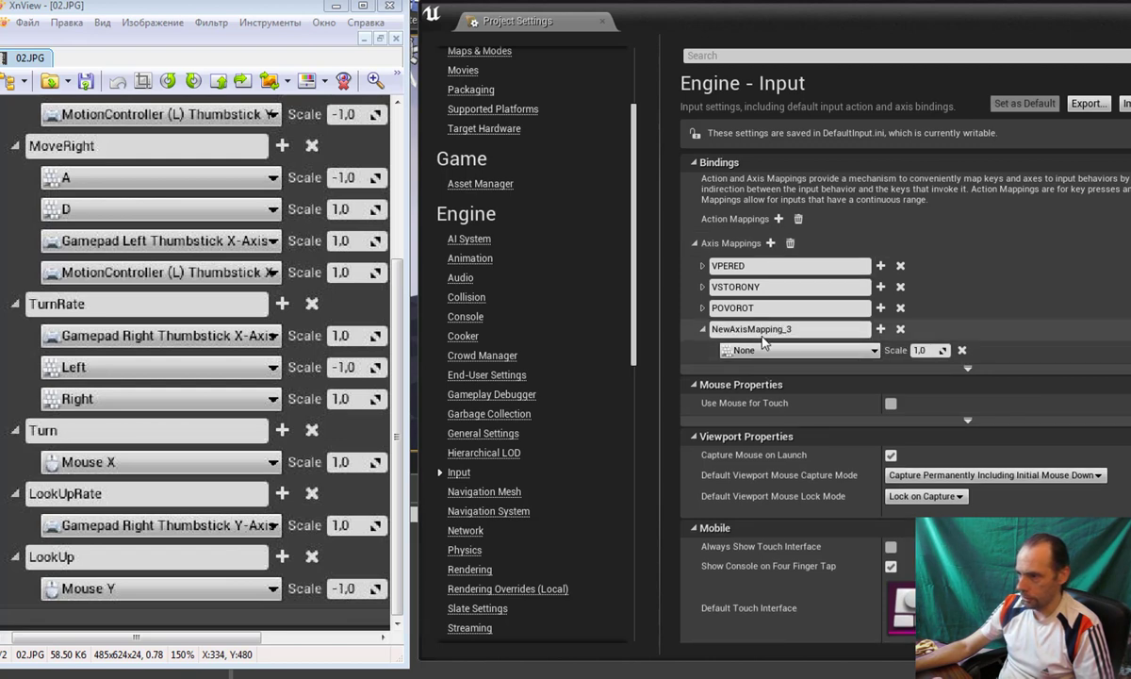
{"action": "double_click", "coordinate": [805, 328]}
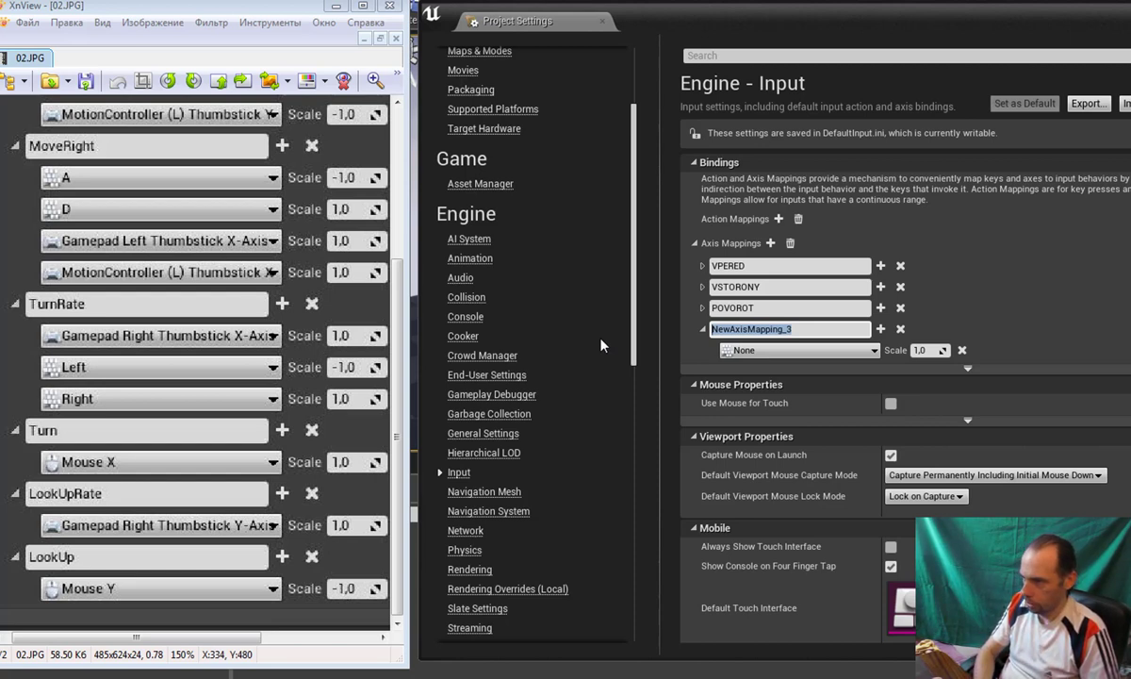
{"action": "type", "text": "VVER"}
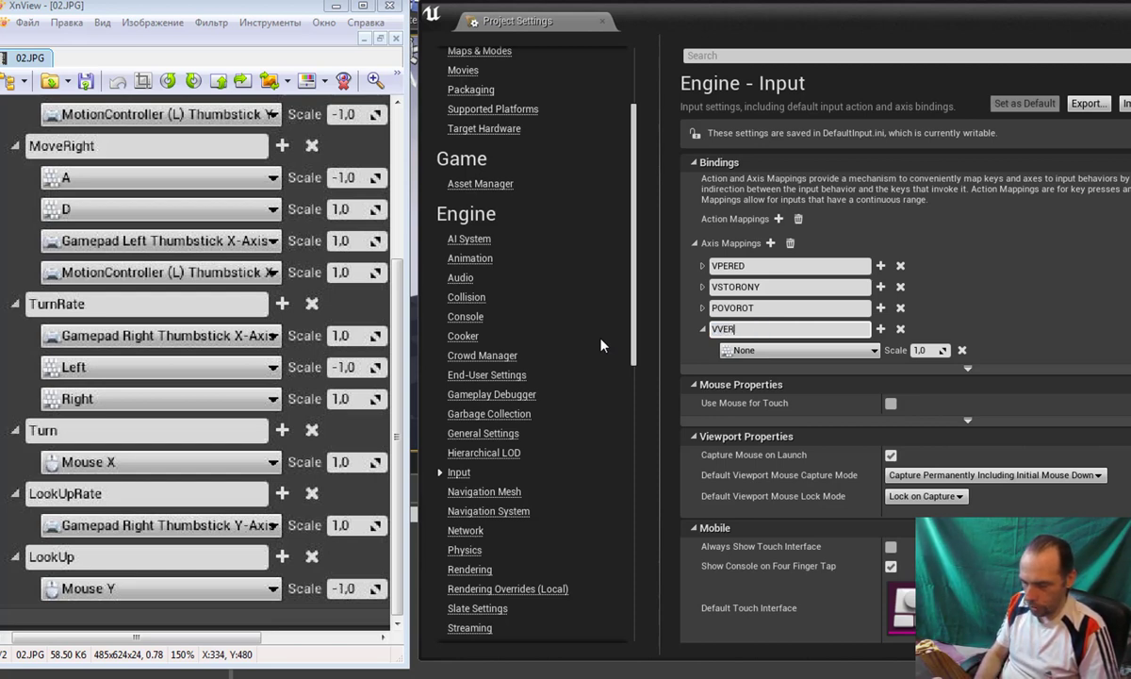
{"action": "type", "text": "H"}
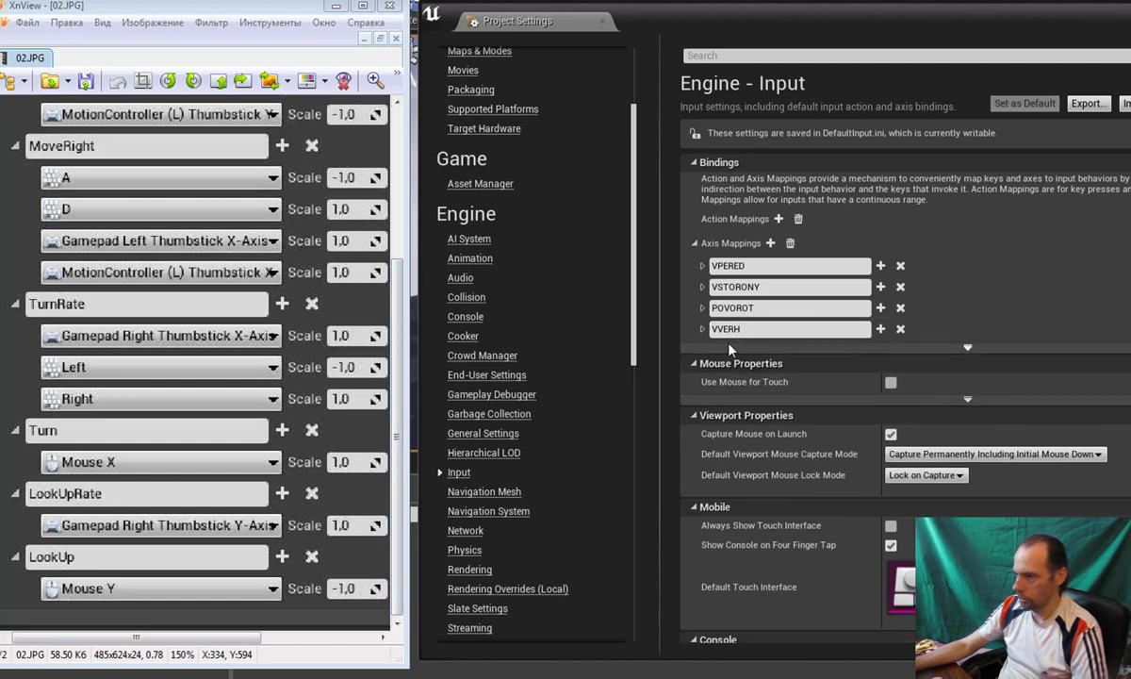
{"action": "left_click", "coordinate": [702, 329]}
{"action": "left_click", "coordinate": [919, 350]}
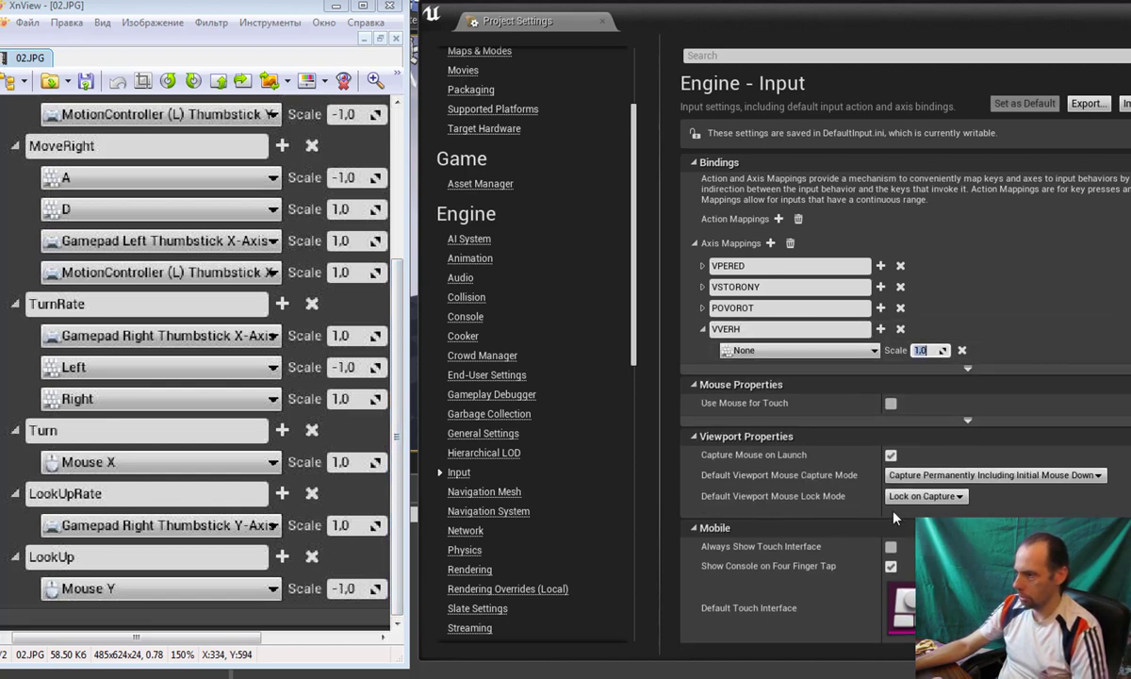
{"action": "type", "text": "-1"}
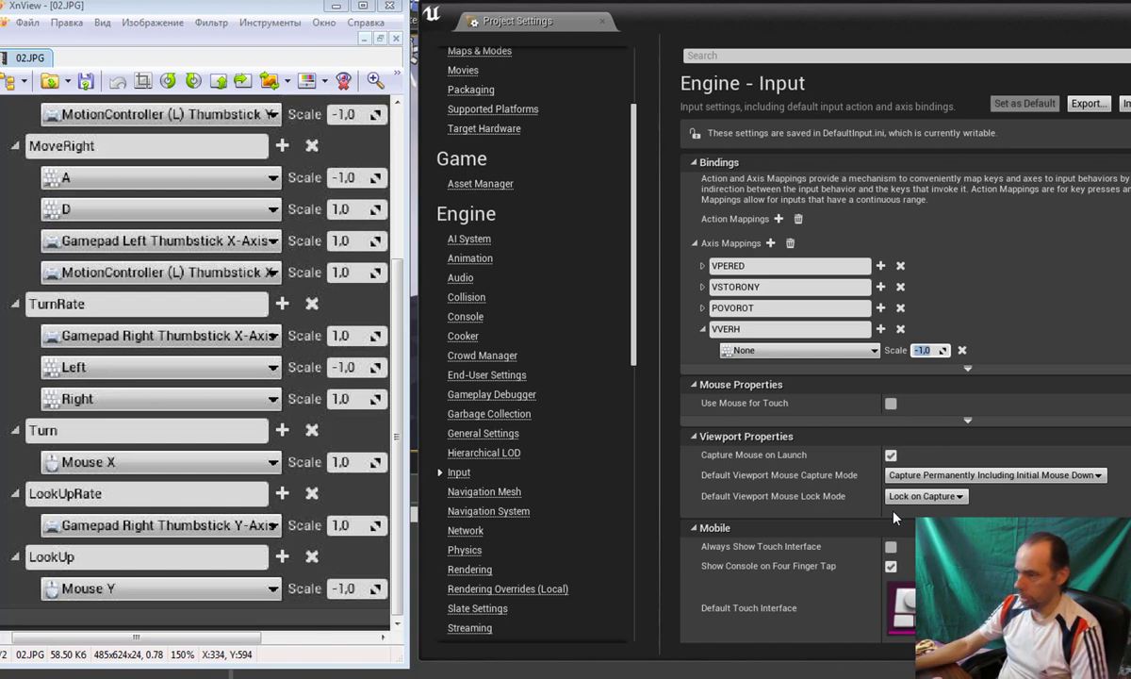
{"action": "key", "text": "Return"}
{"action": "left_click", "coordinate": [702, 329]}
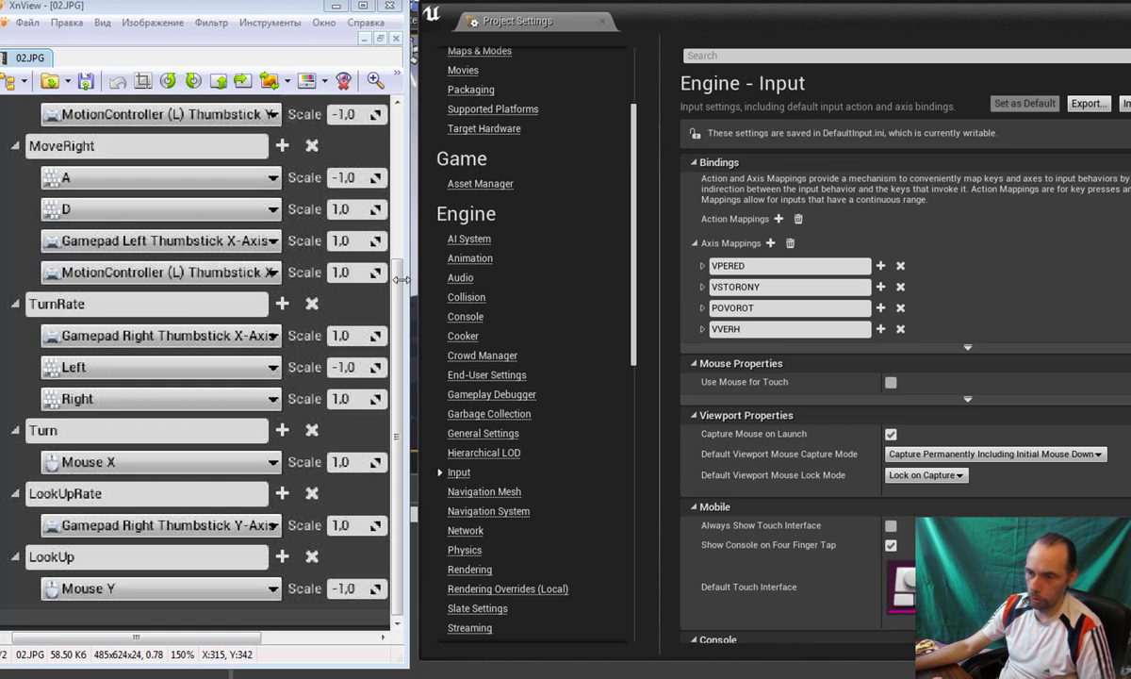
Add a new action mapping and name it PRYJOK.
{"action": "scroll", "coordinate": [372, 311], "scroll_direction": "up", "scroll_amount": 2}
{"action": "scroll", "coordinate": [373, 311], "scroll_direction": "up", "scroll_amount": 3}
{"action": "left_click", "coordinate": [779, 220]}
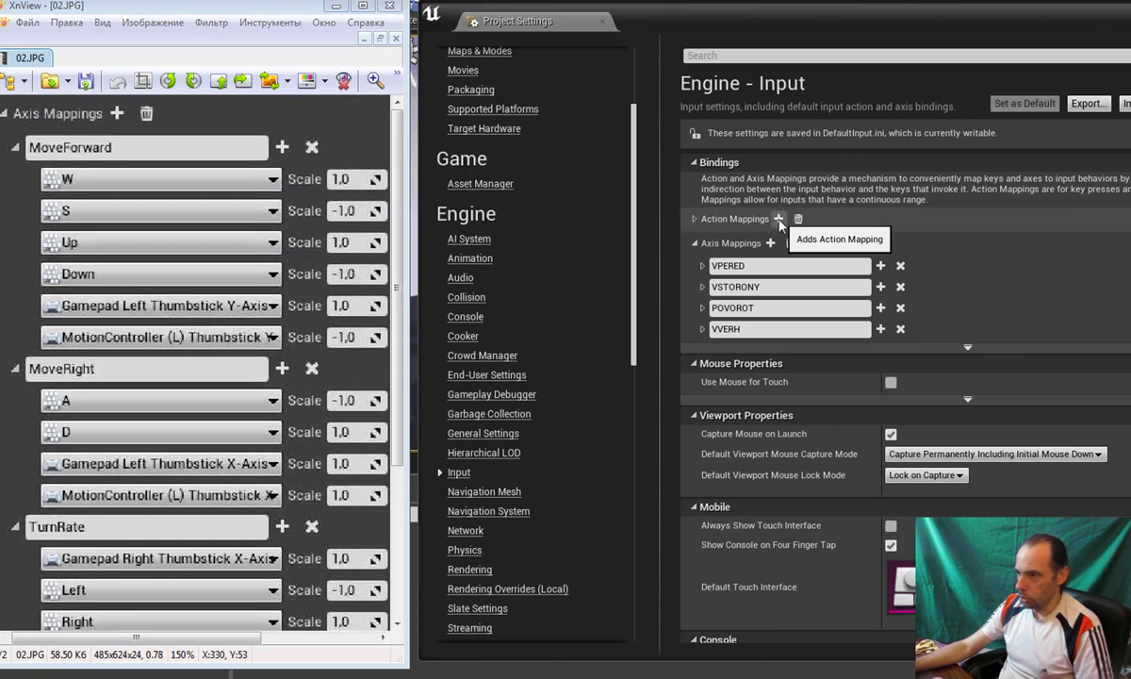
{"action": "left_click", "coordinate": [695, 218]}
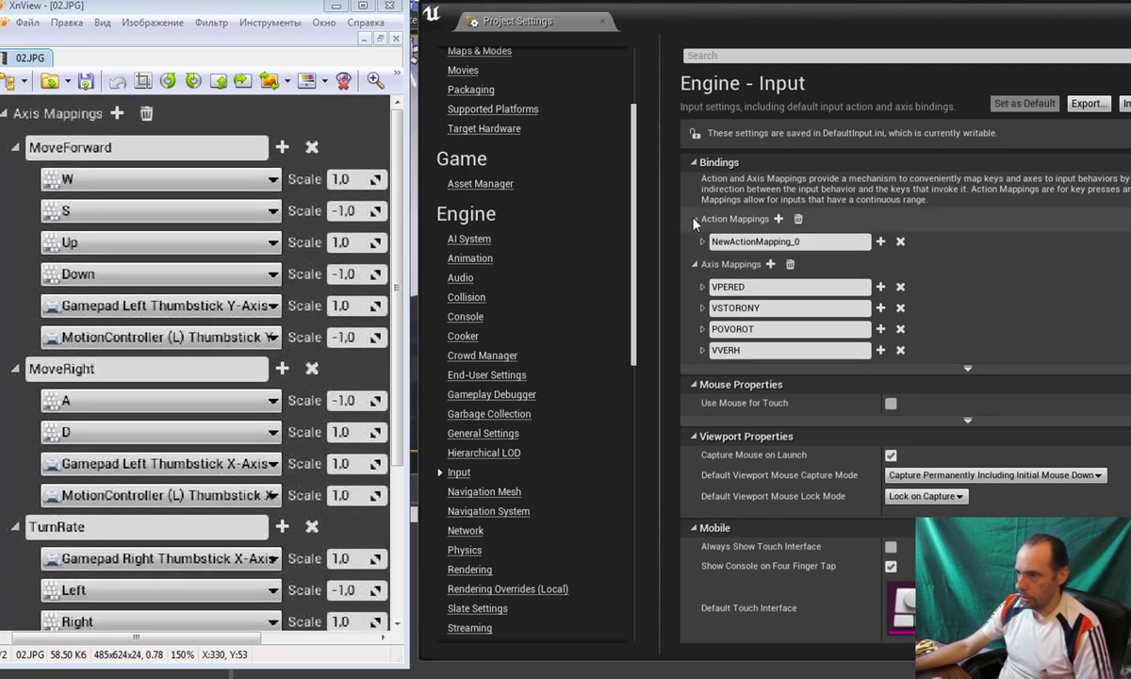
{"action": "left_click", "coordinate": [805, 241]}
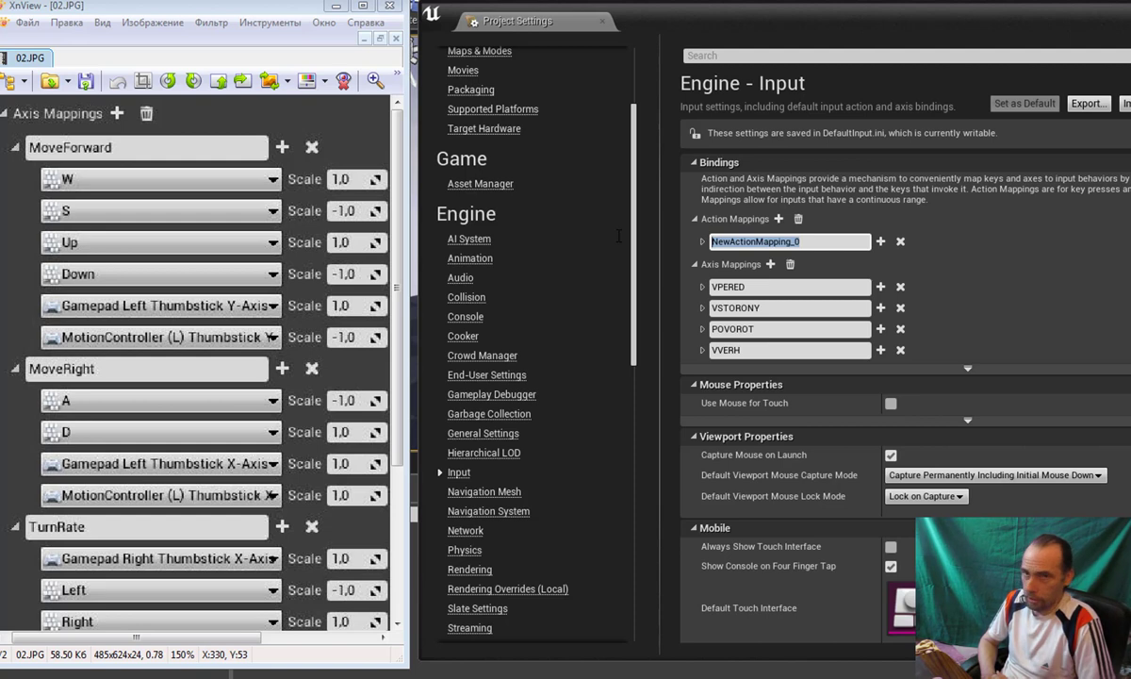
{"action": "key", "text": "Page_Up"}
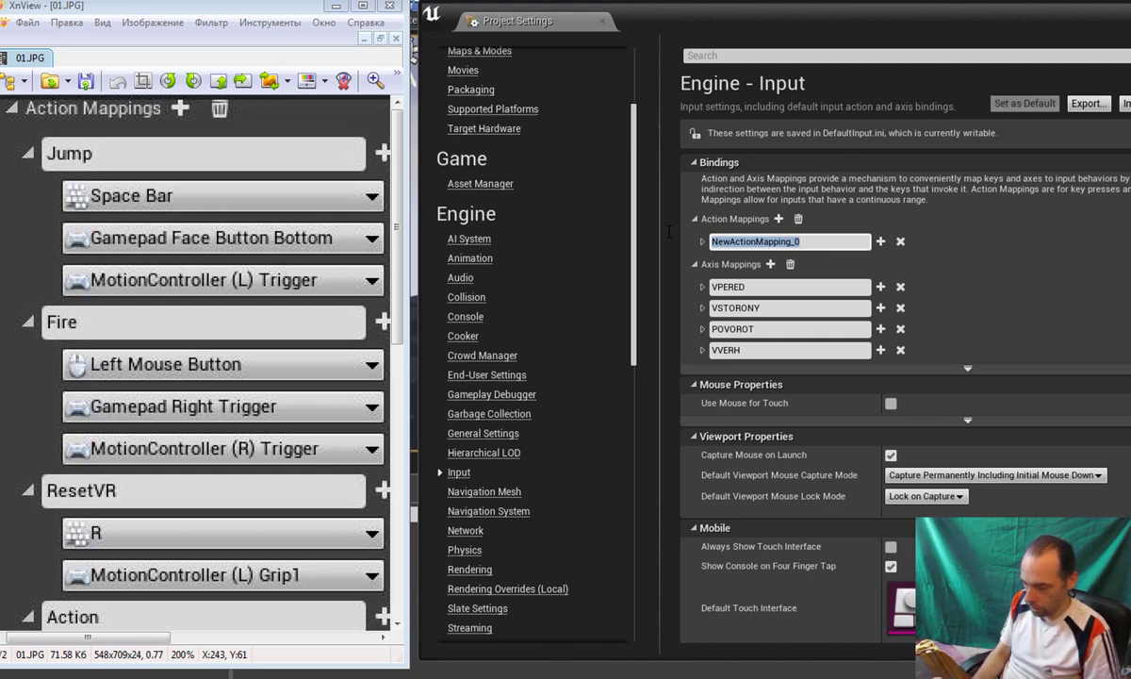
{"action": "type", "text": "PR"}
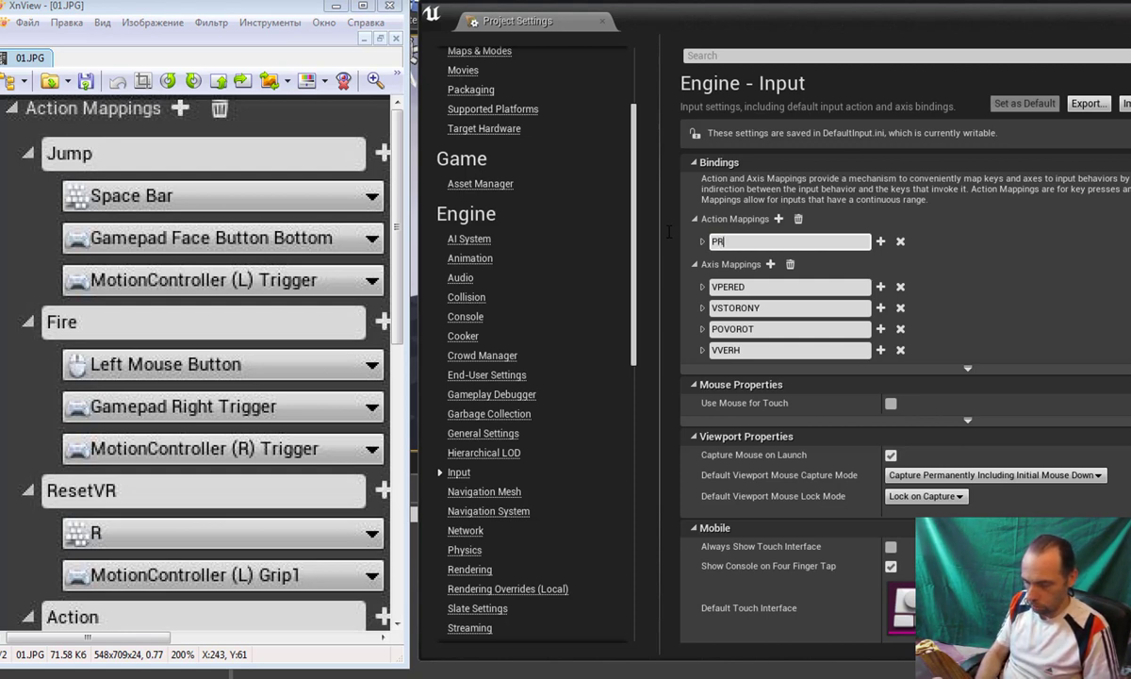
{"action": "type", "text": "YJOK"}
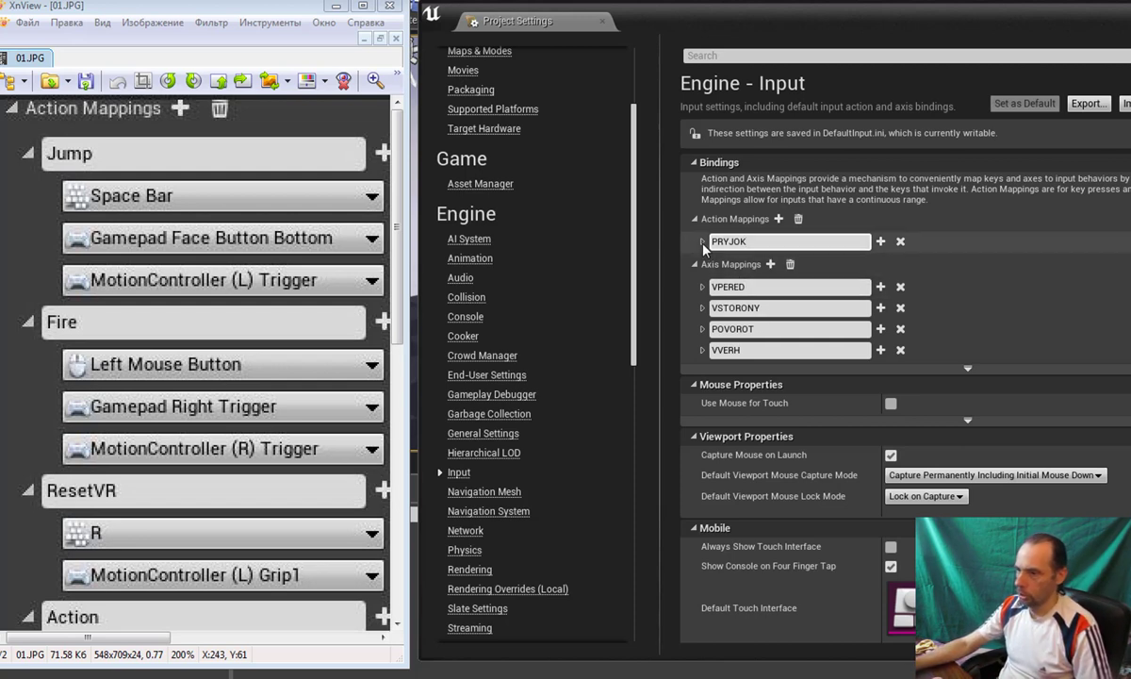
Bind PRYJOK to the keyboard Space Bar and collapse the mapping.
{"action": "left_click", "coordinate": [702, 241]}
{"action": "left_click", "coordinate": [873, 263]}
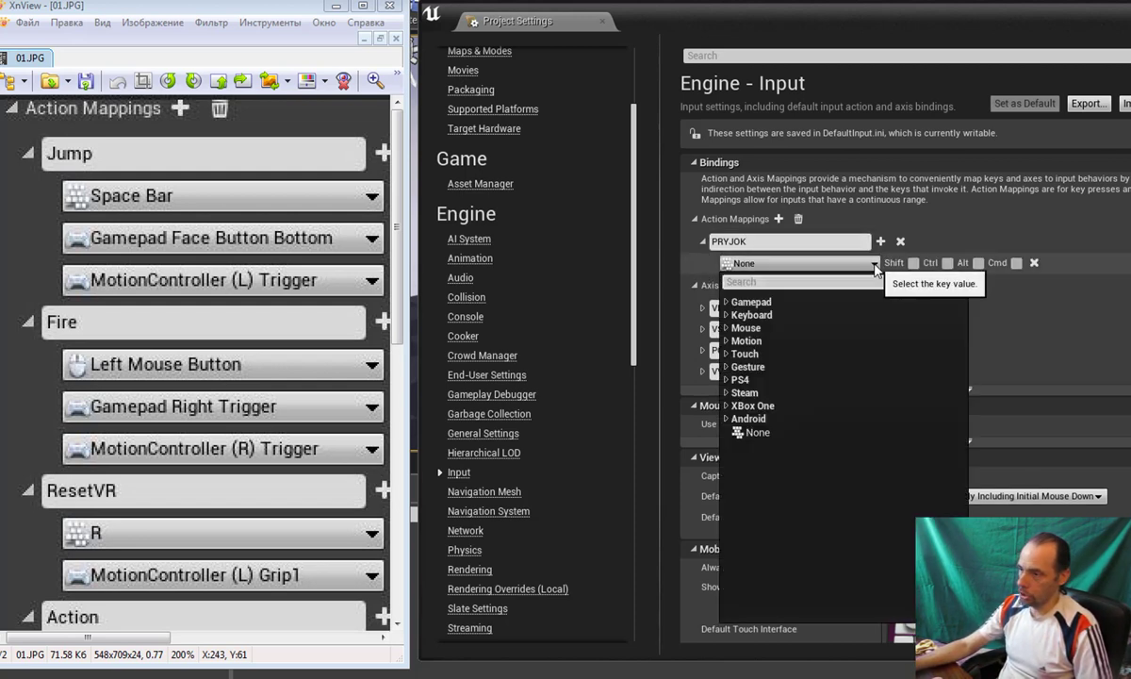
{"action": "left_click", "coordinate": [725, 320]}
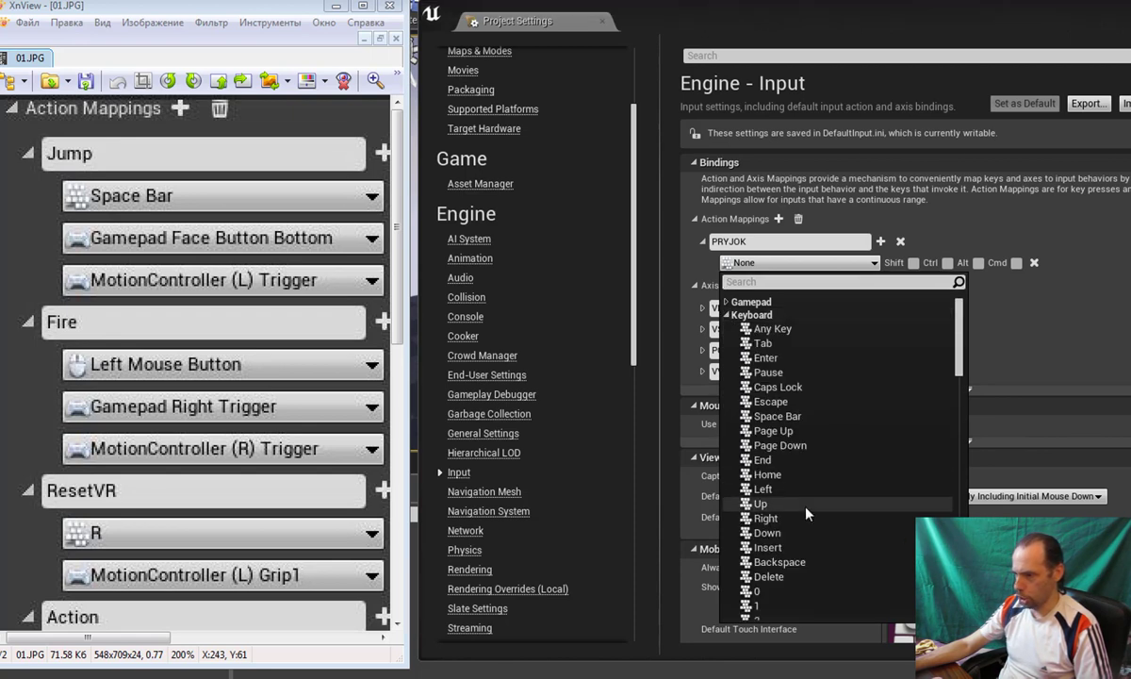
{"action": "scroll", "coordinate": [808, 512], "scroll_direction": "down", "scroll_amount": 3}
{"action": "scroll", "coordinate": [808, 513], "scroll_direction": "down", "scroll_amount": 5}
{"action": "scroll", "coordinate": [808, 513], "scroll_direction": "down", "scroll_amount": 5}
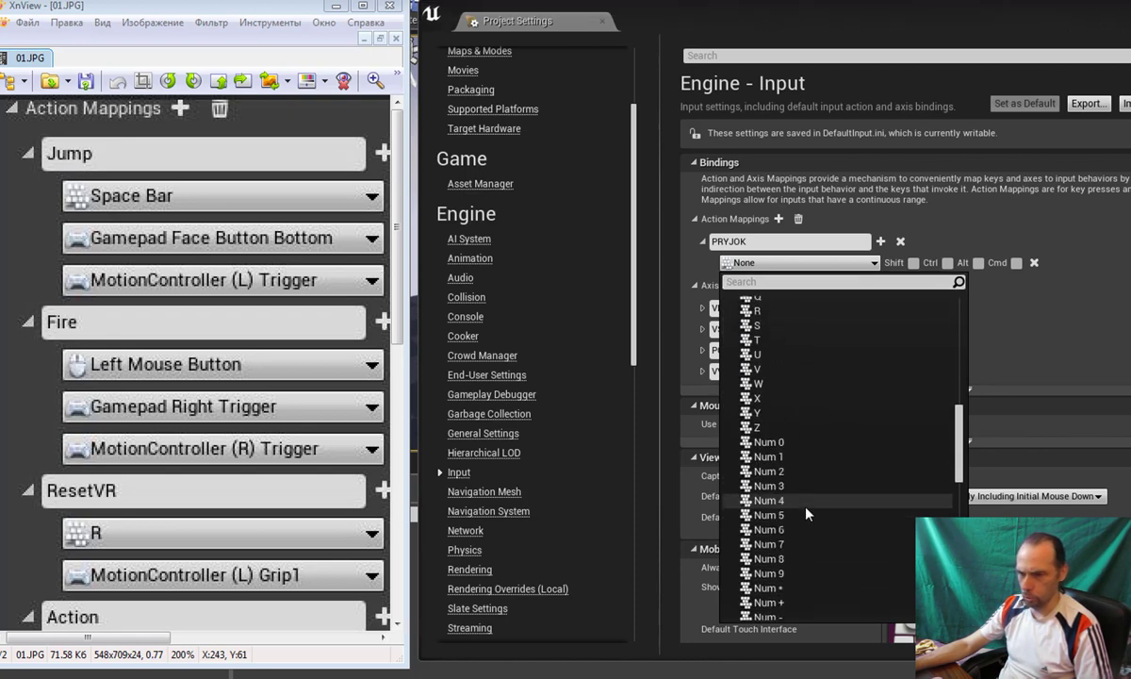
{"action": "scroll", "coordinate": [818, 453], "scroll_direction": "up", "scroll_amount": 6}
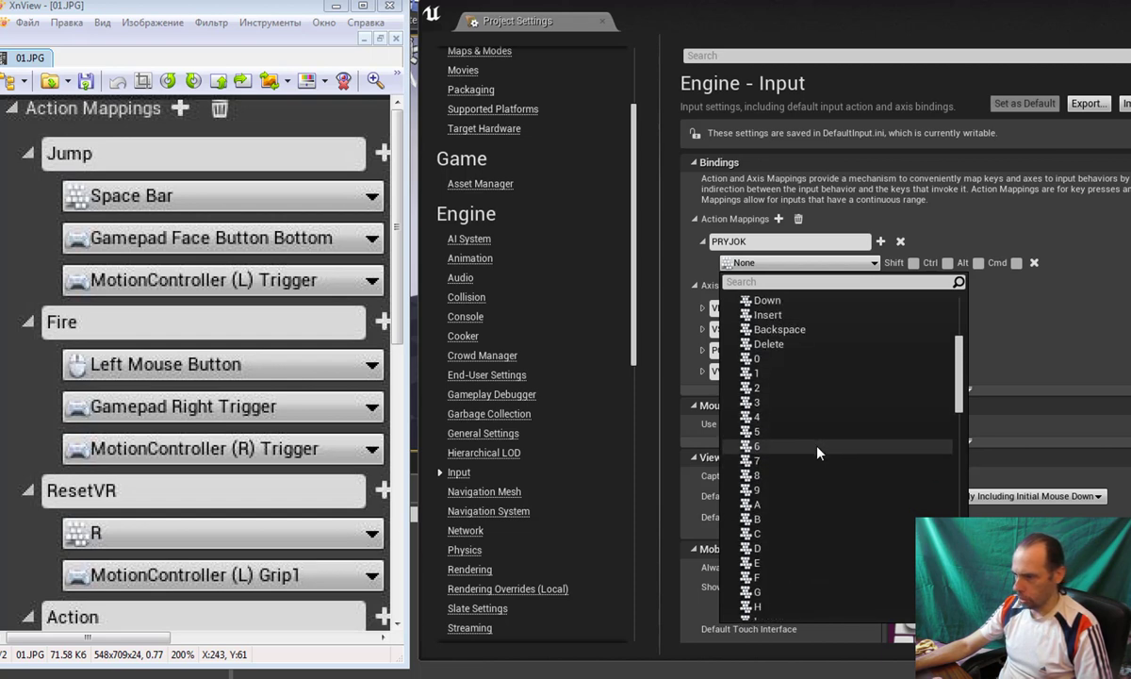
{"action": "scroll", "coordinate": [817, 453], "scroll_direction": "up", "scroll_amount": 3}
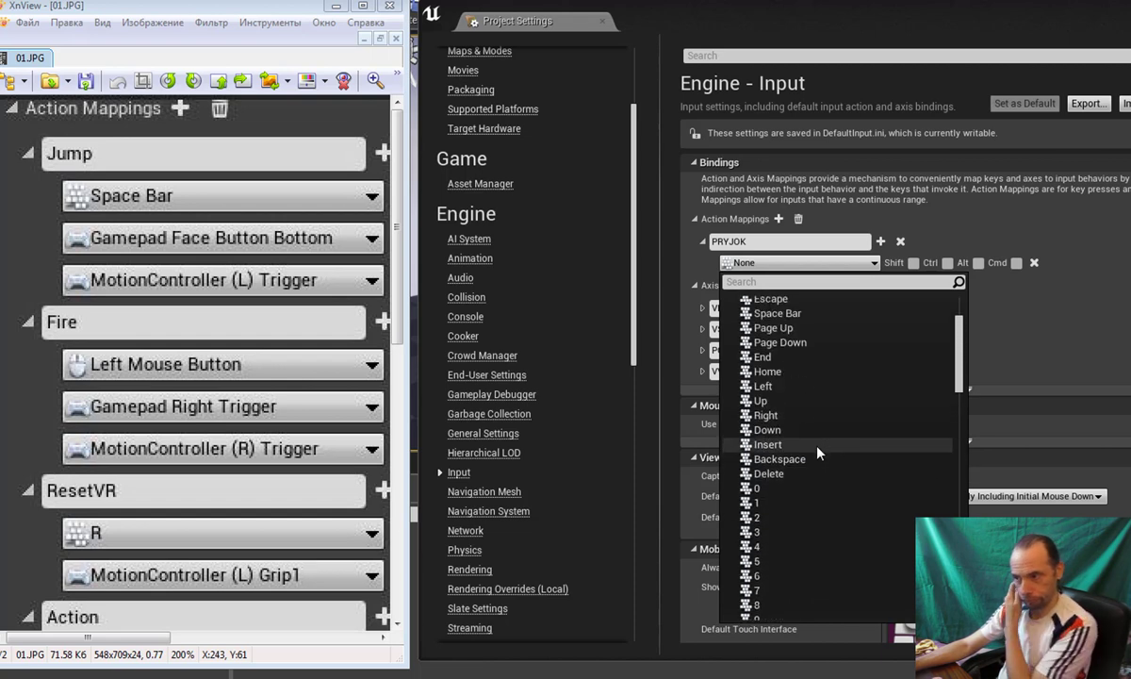
{"action": "left_click", "coordinate": [812, 314]}
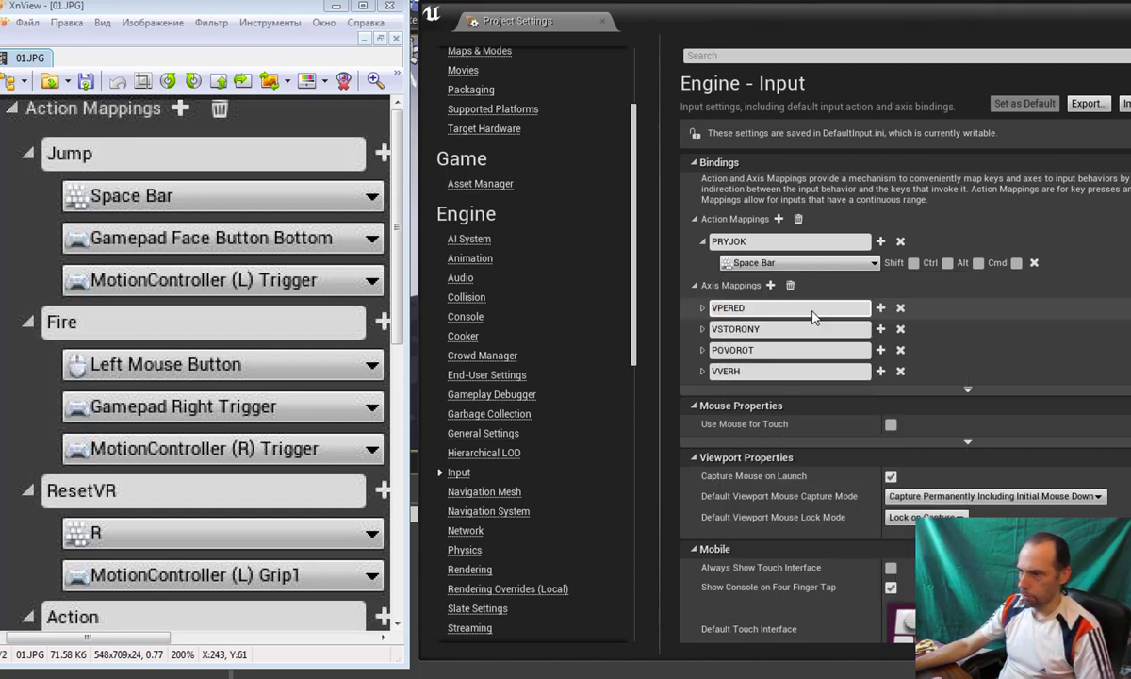
{"action": "left_click", "coordinate": [703, 244]}
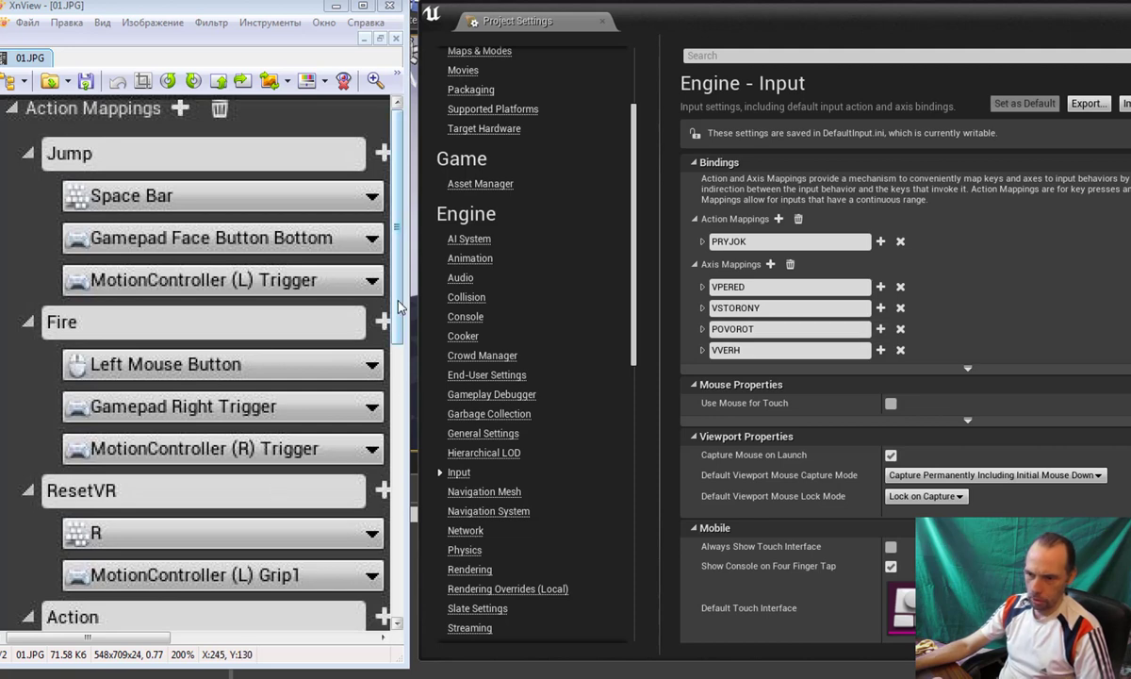
Scroll the reference image's Axis Mappings down to MoveForward, then close XnView.
{"action": "scroll", "coordinate": [99, 404], "scroll_direction": "down", "scroll_amount": 3}
{"action": "scroll", "coordinate": [99, 404], "scroll_direction": "down", "scroll_amount": 2}
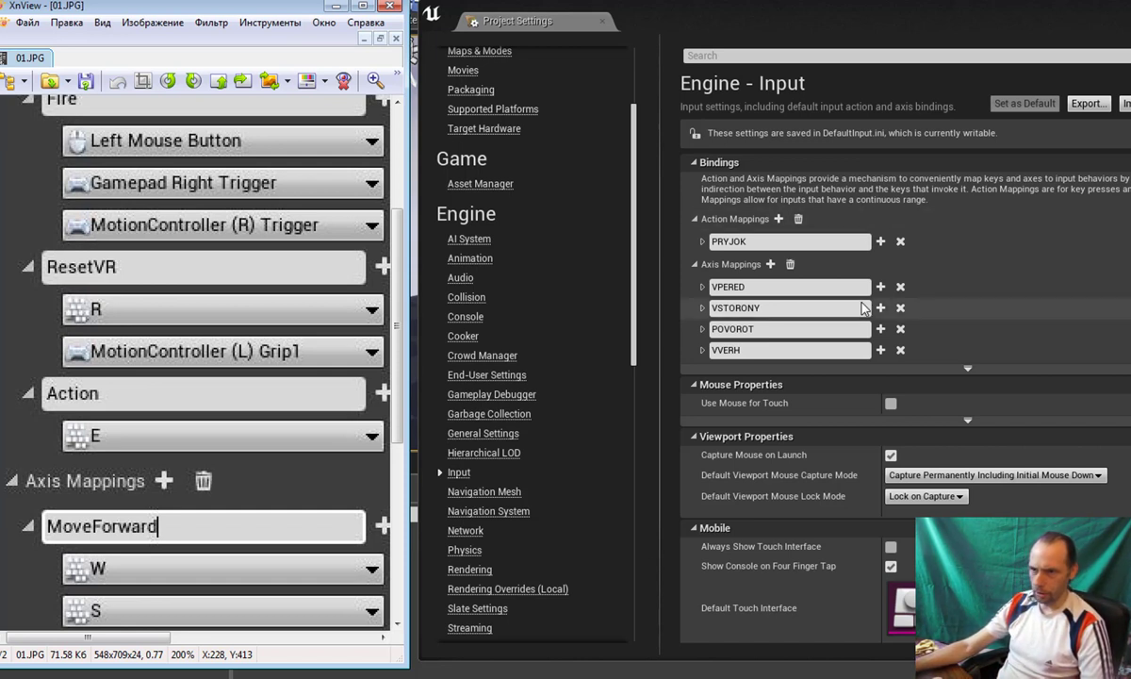
{"action": "left_click", "coordinate": [392, 7]}
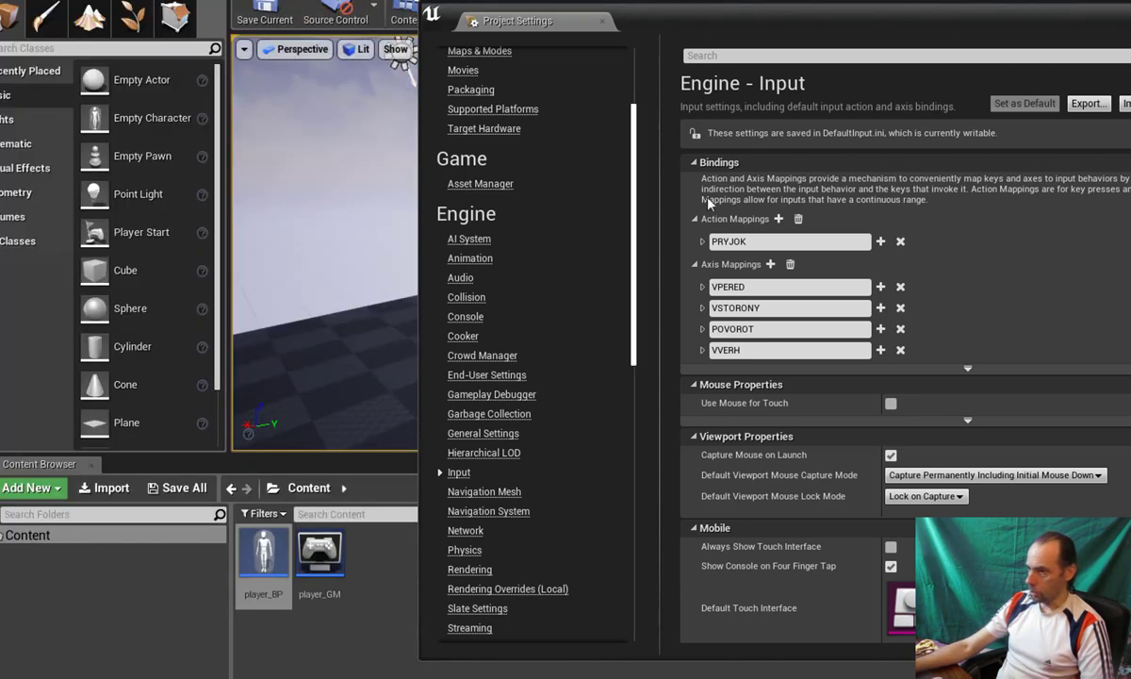
Close Project Settings, open player_BP's Event Graph, and zoom out to empty space.
{"action": "key", "text": "alt+F4"}
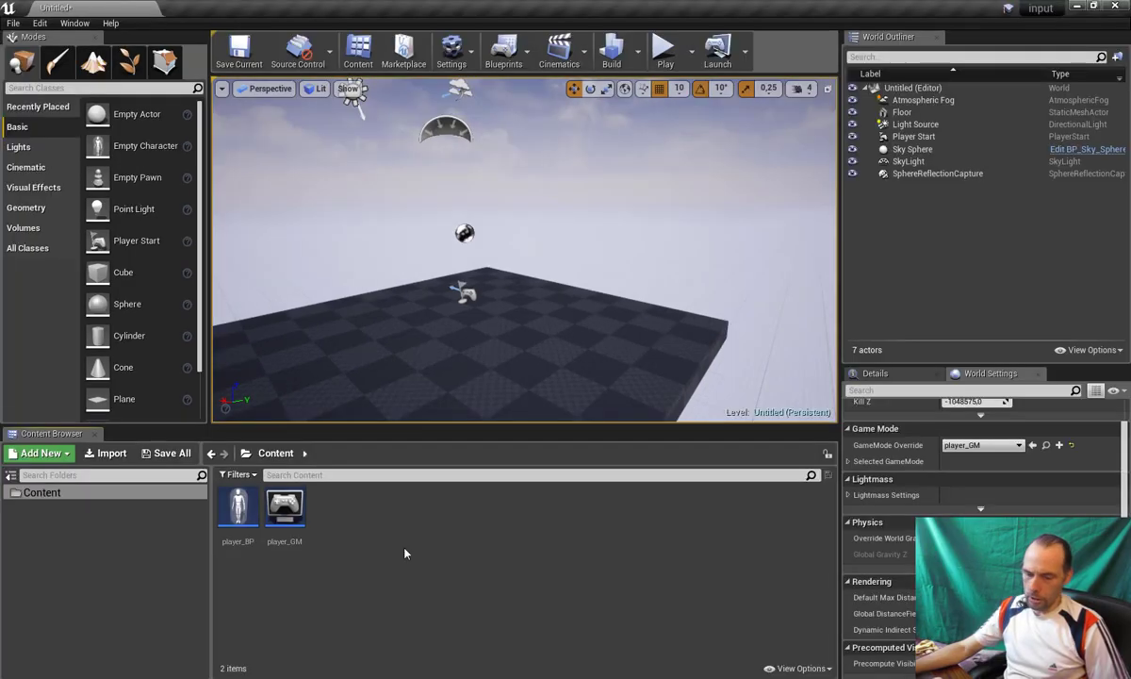
{"action": "double_click", "coordinate": [238, 509]}
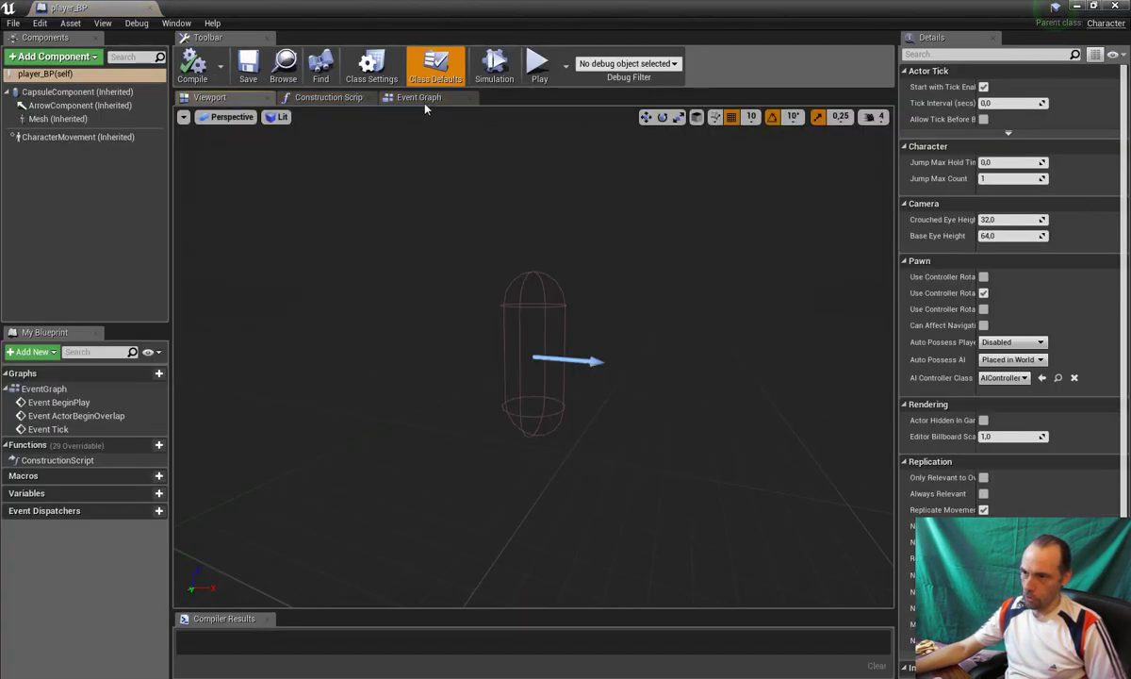
{"action": "left_click", "coordinate": [418, 97]}
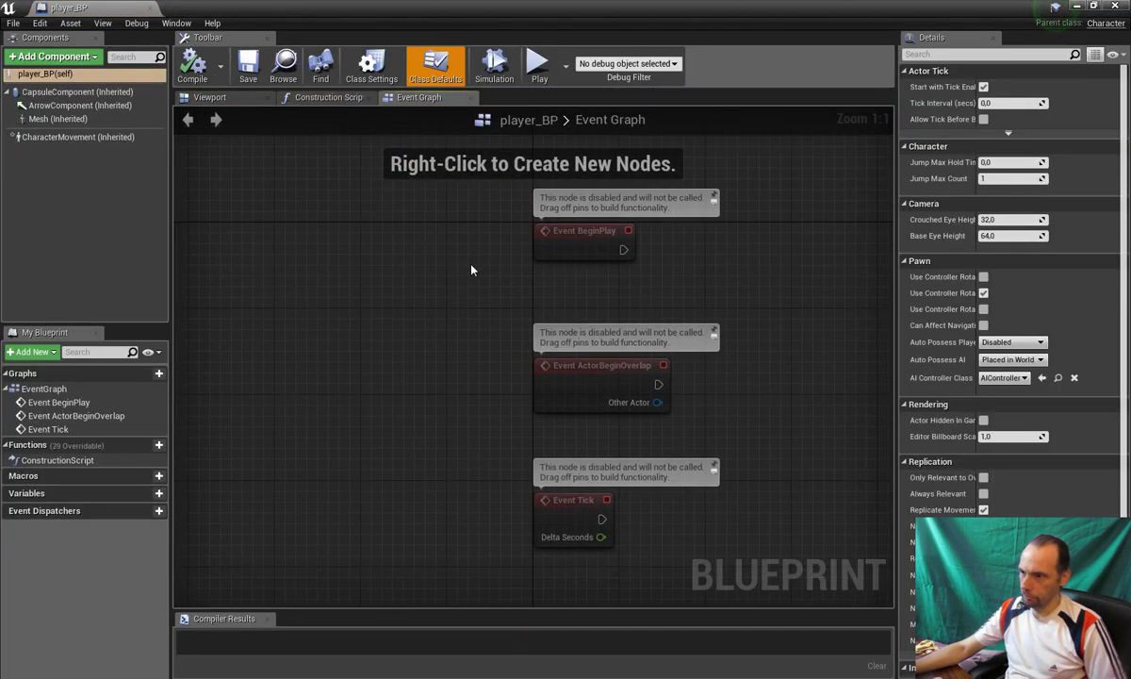
{"action": "scroll", "coordinate": [441, 247], "scroll_direction": "down", "scroll_amount": 3}
{"action": "mouse_move", "coordinate": [441, 247]}
{"action": "right_mouse_down"}
{"action": "mouse_move", "coordinate": [450, 302]}
{"action": "mouse_move", "coordinate": [479, 298]}
{"action": "right_mouse_up"}
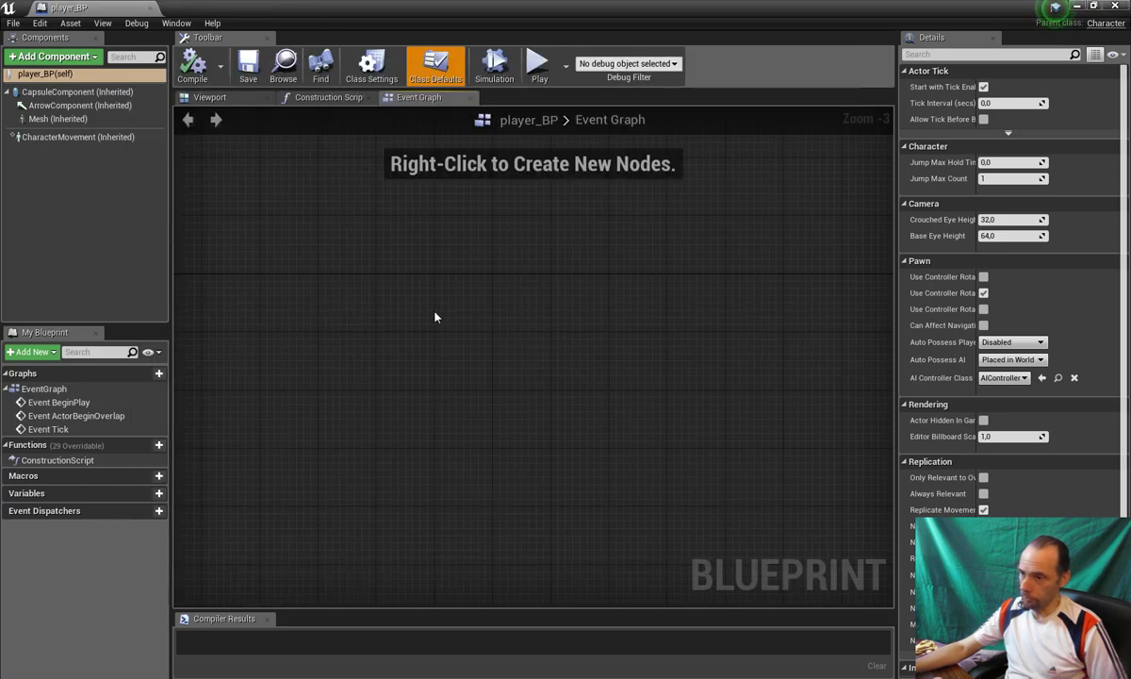
Add an InputAxis VPERED event node to the Event Graph.
{"action": "right_click", "coordinate": [434, 316]}
{"action": "type", "text": "VPERED"}
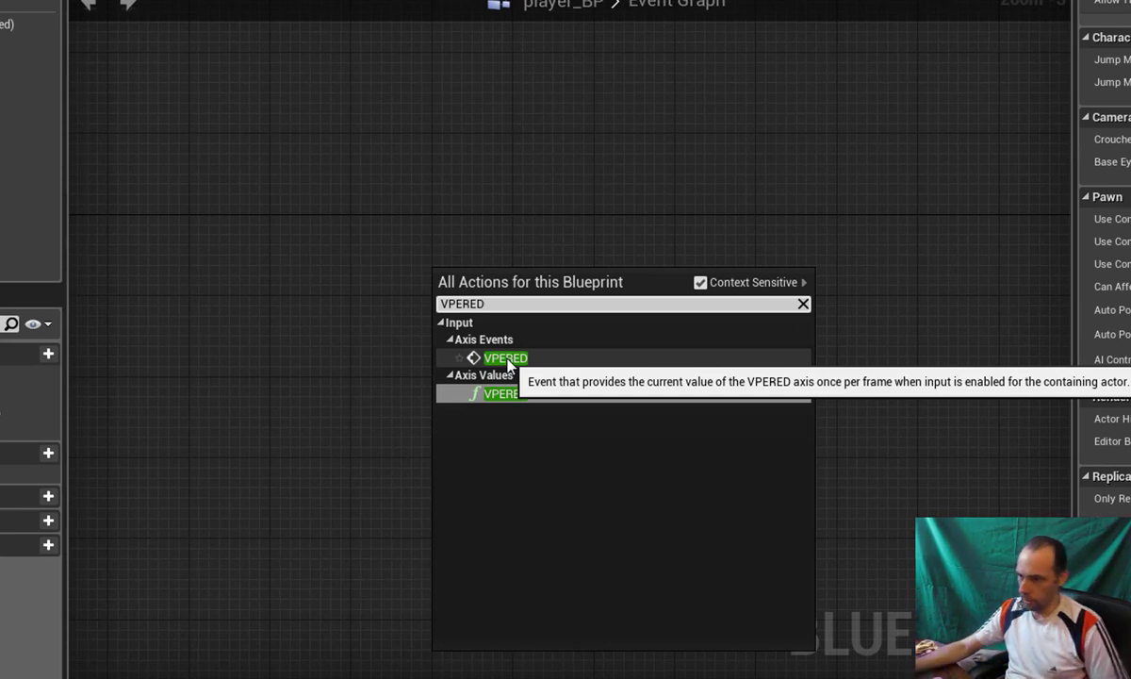
{"action": "left_click", "coordinate": [507, 358]}
{"action": "scroll", "coordinate": [533, 304], "scroll_direction": "up", "scroll_amount": 3}
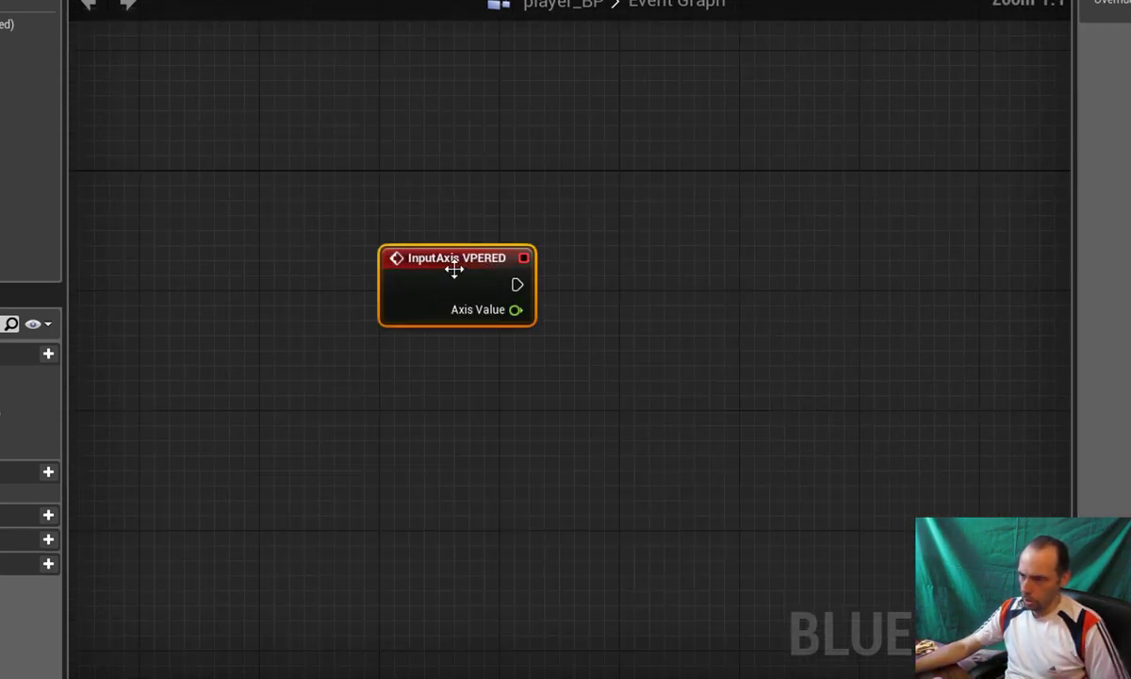
{"action": "left_click_drag", "start_coordinate": [455, 270], "coordinate": [425, 255]}
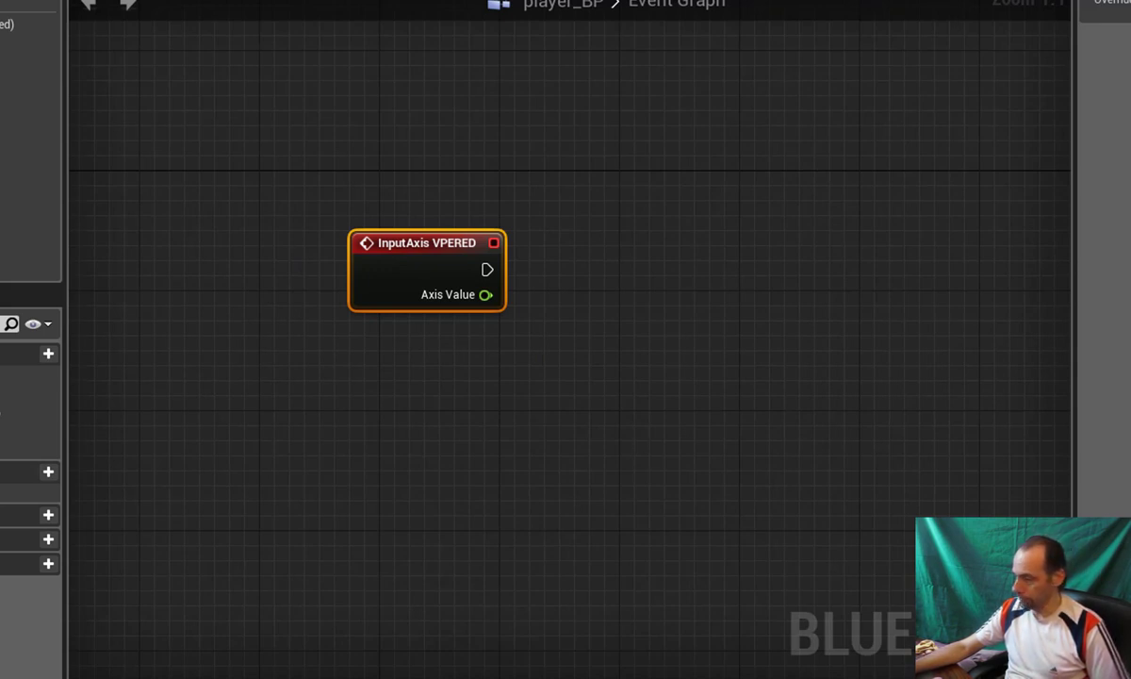
Connect VPERED to Add Movement Input, with Axis Value as Scale Value and Get Actor Forward Vector as World Direction.
{"action": "left_click_drag", "start_coordinate": [486, 269], "coordinate": [559, 274]}
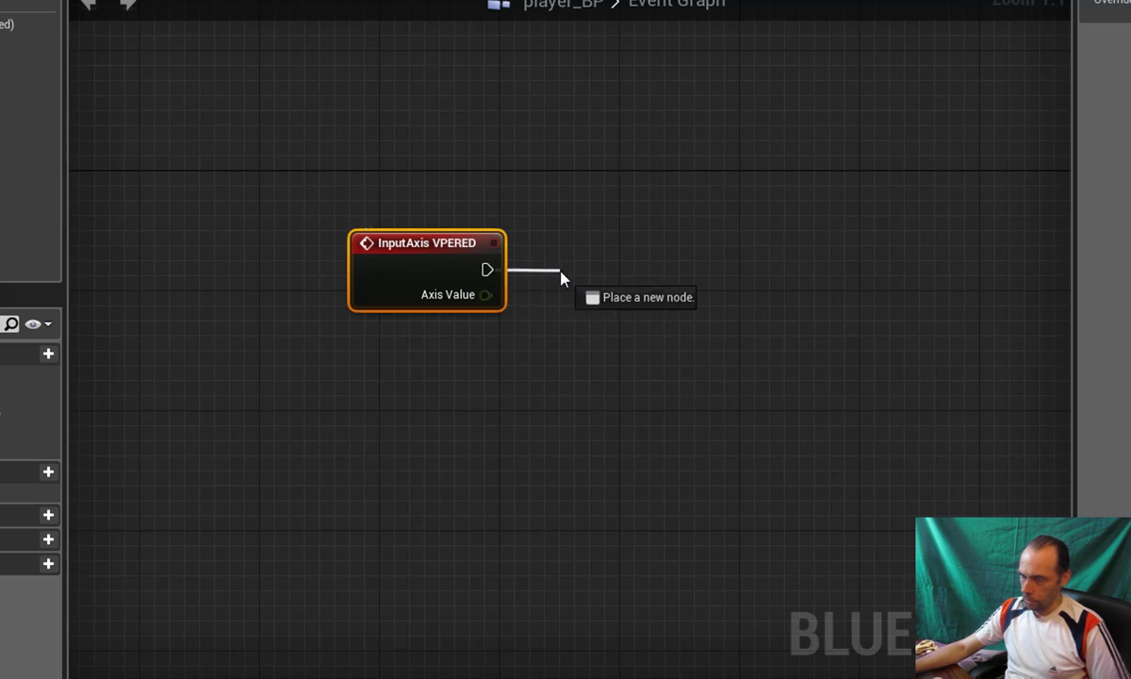
{"action": "type", "text": "ADD M"}
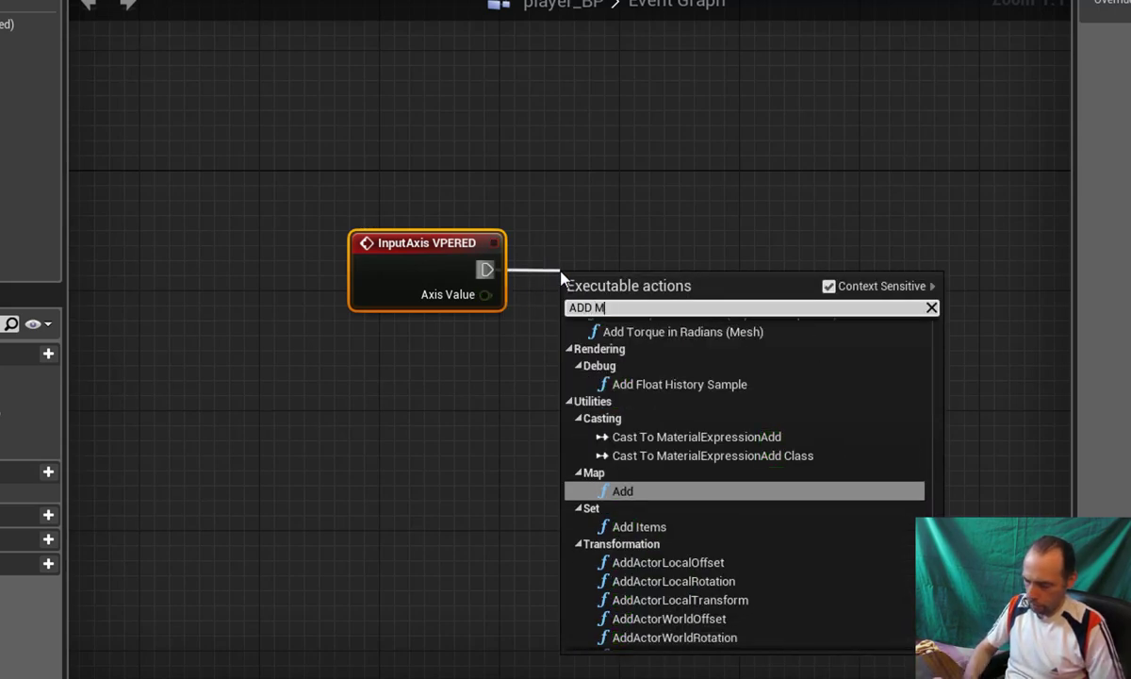
{"action": "type", "text": "OVEMEN"}
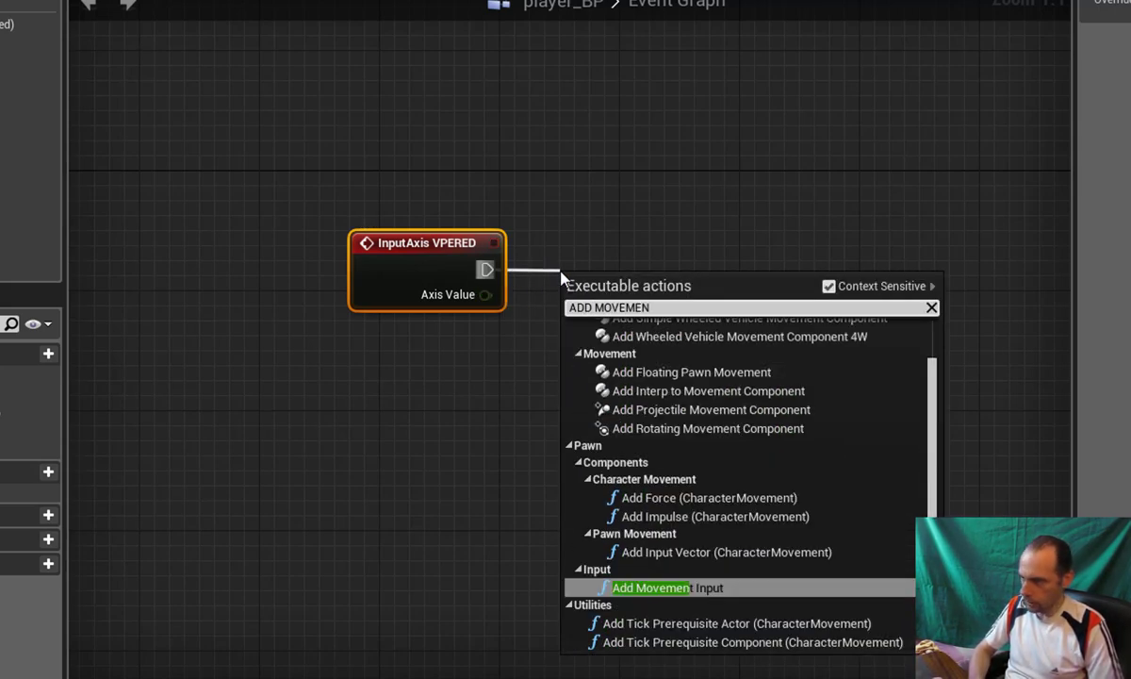
{"action": "type", "text": "T"}
{"action": "left_click", "coordinate": [724, 589]}
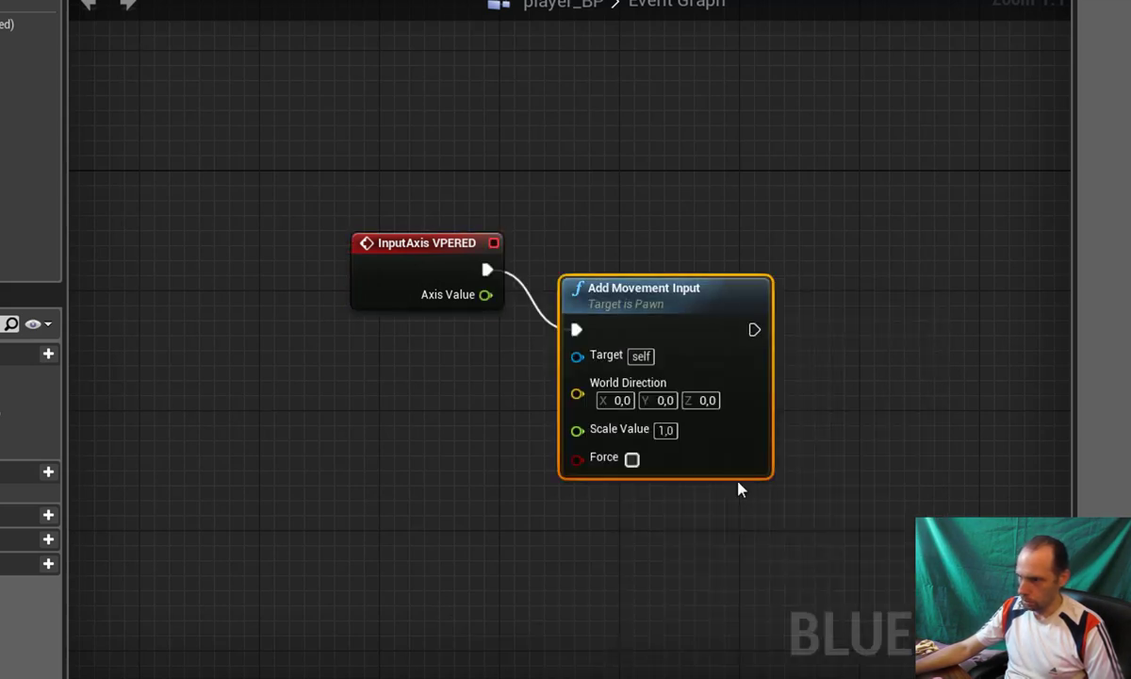
{"action": "mouse_move", "coordinate": [485, 294]}
{"action": "left_mouse_down"}
{"action": "mouse_move", "coordinate": [622, 370]}
{"action": "mouse_move", "coordinate": [471, 444]}
{"action": "left_mouse_up"}
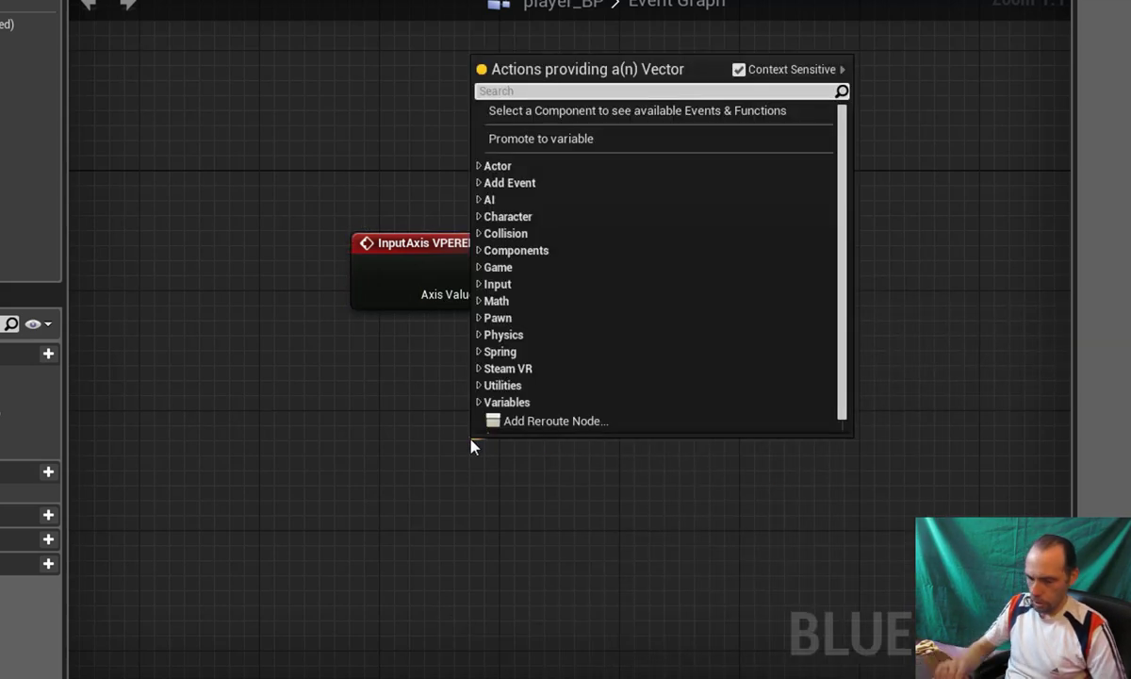
{"action": "type", "text": "GETACT"}
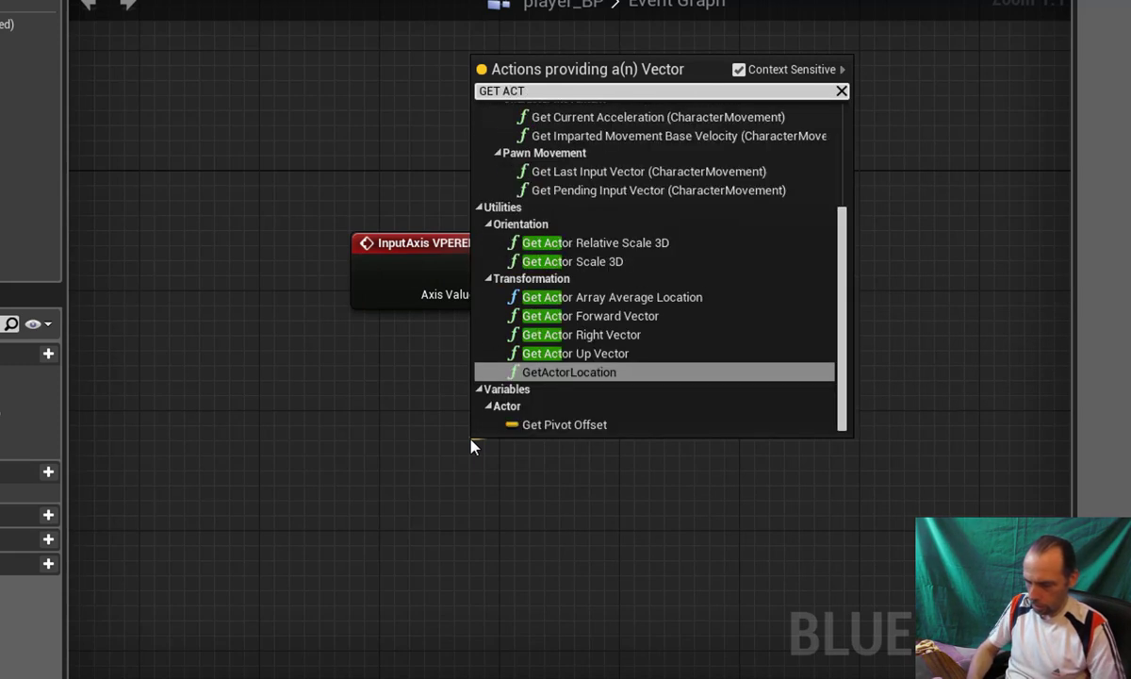
{"action": "type", "text": "OR FOR"}
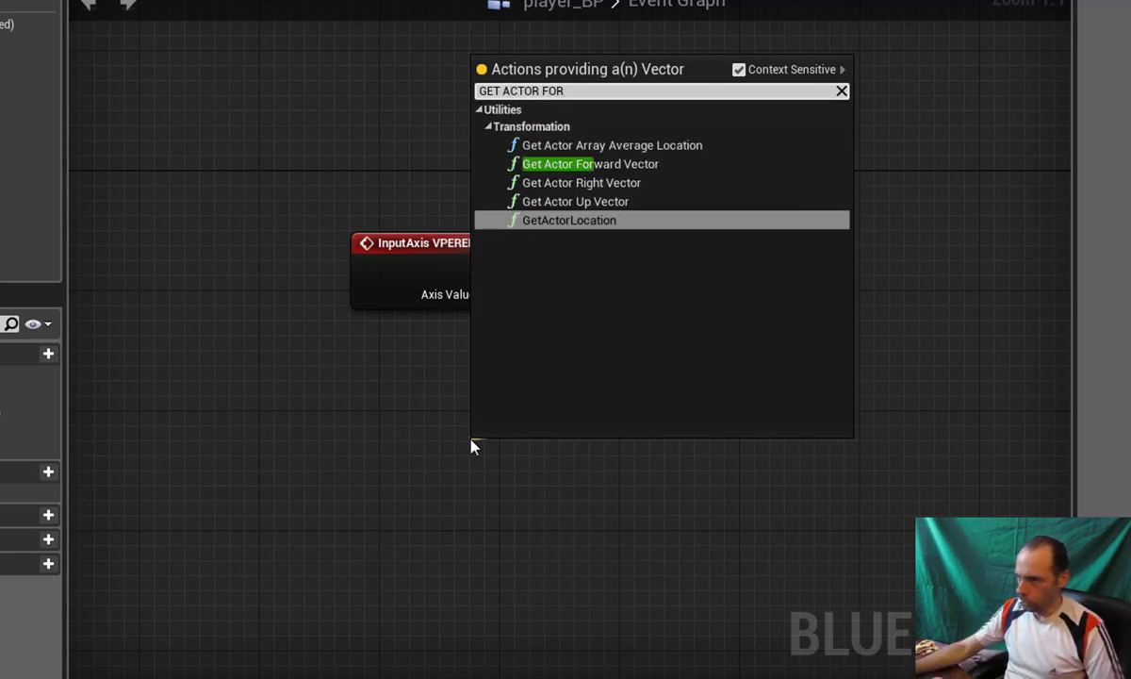
{"action": "left_click", "coordinate": [622, 164]}
Tidy Get Actor Forward Vector, compile player_BP, and test movement and jumping in play.
{"action": "left_click_drag", "start_coordinate": [566, 457], "coordinate": [419, 356]}
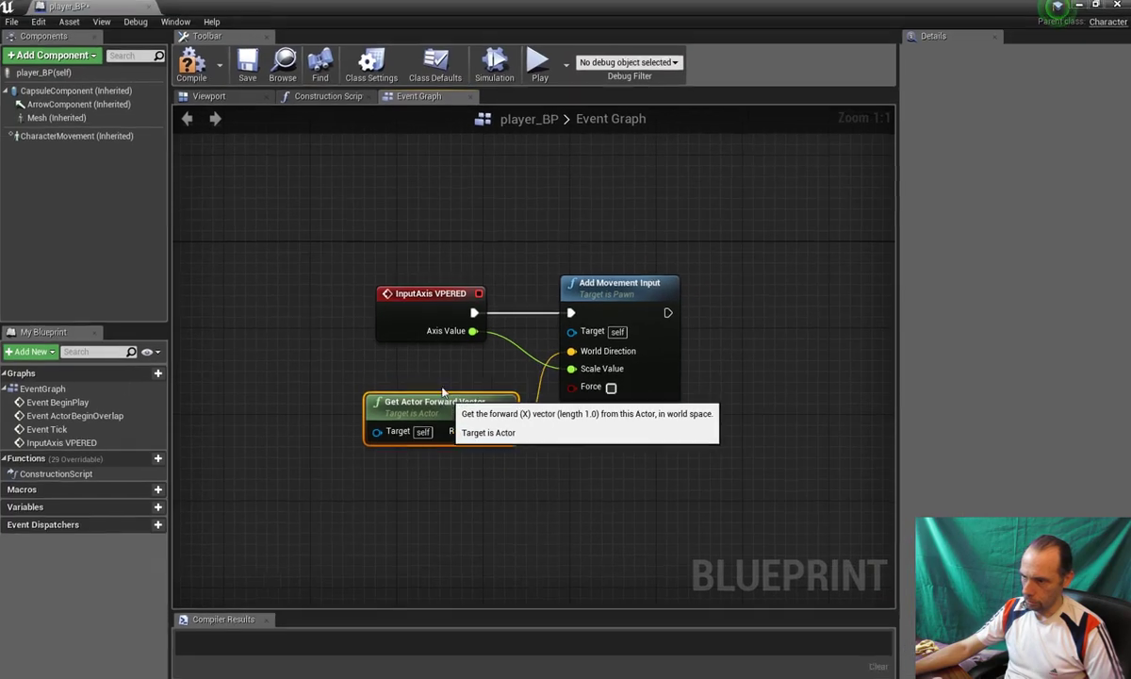
{"action": "left_click", "coordinate": [192, 64]}
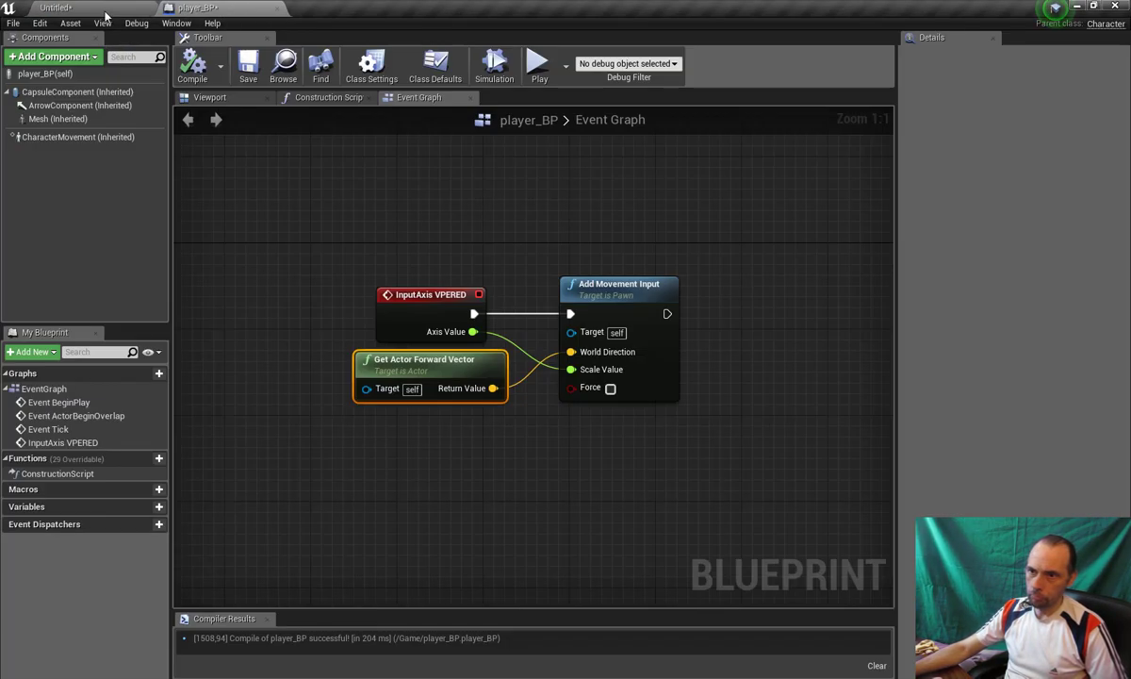
{"action": "left_click_drag", "start_coordinate": [95, 8], "coordinate": [202, 8]}
{"action": "left_click", "coordinate": [664, 47]}
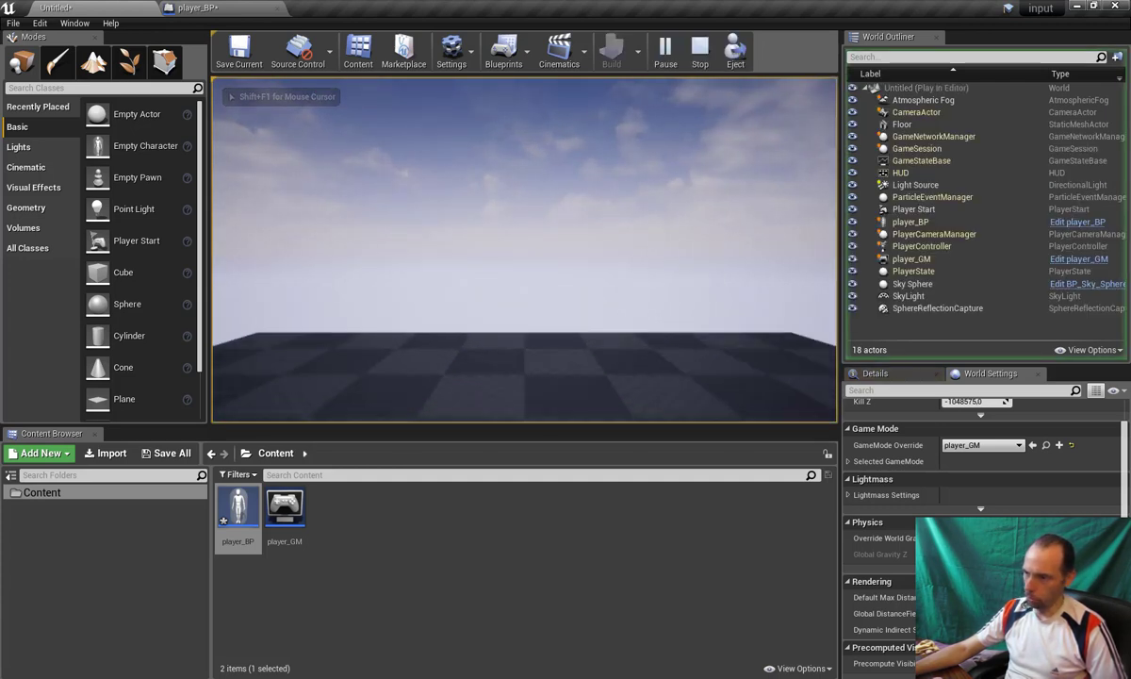
{"action": "key", "text": "space"}
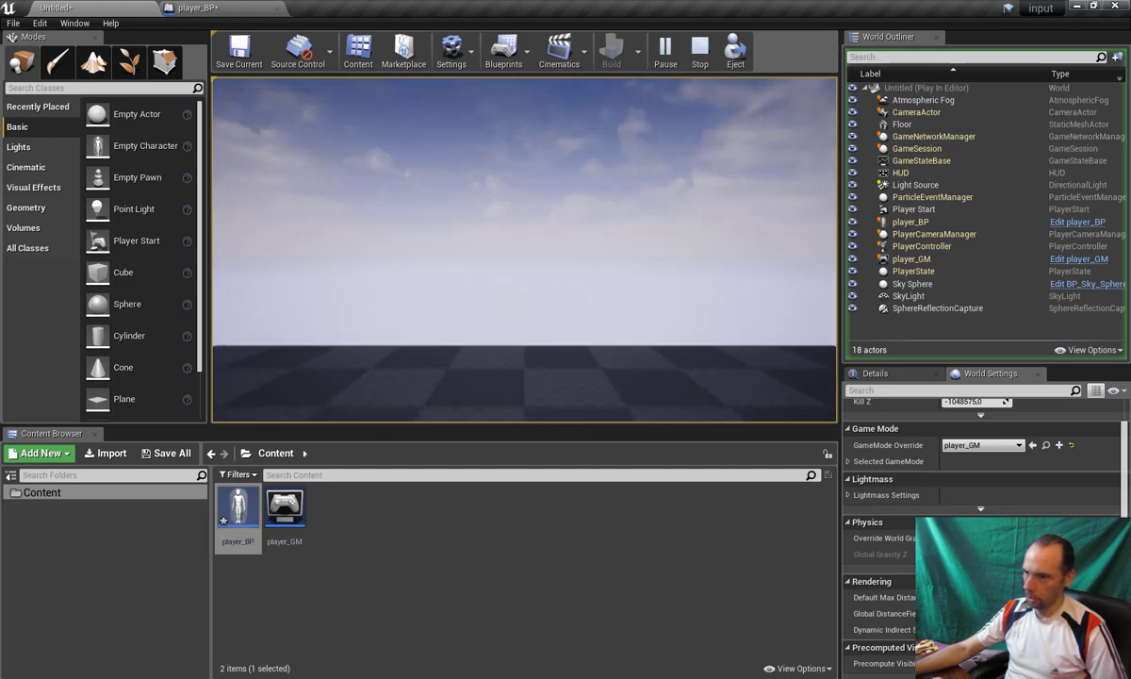
{"action": "key", "text": "Escape"}
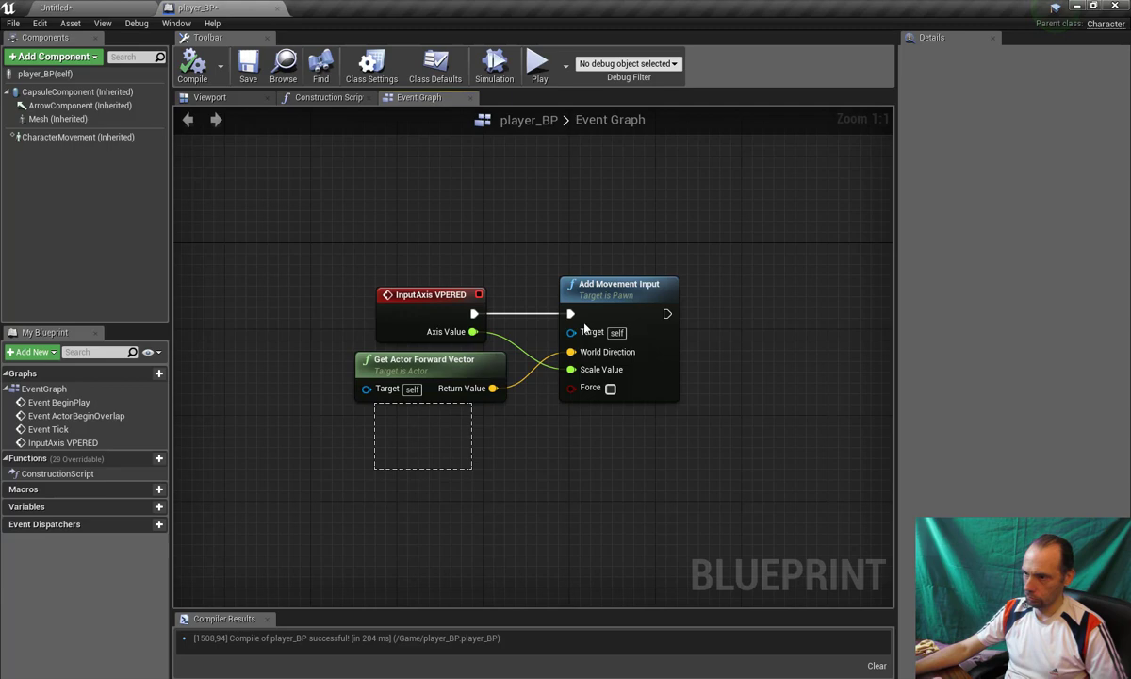
Select the three forward-movement nodes, then select the VSTORONY mapping name in Input settings.
{"action": "left_click_drag", "start_coordinate": [373, 462], "coordinate": [613, 274]}
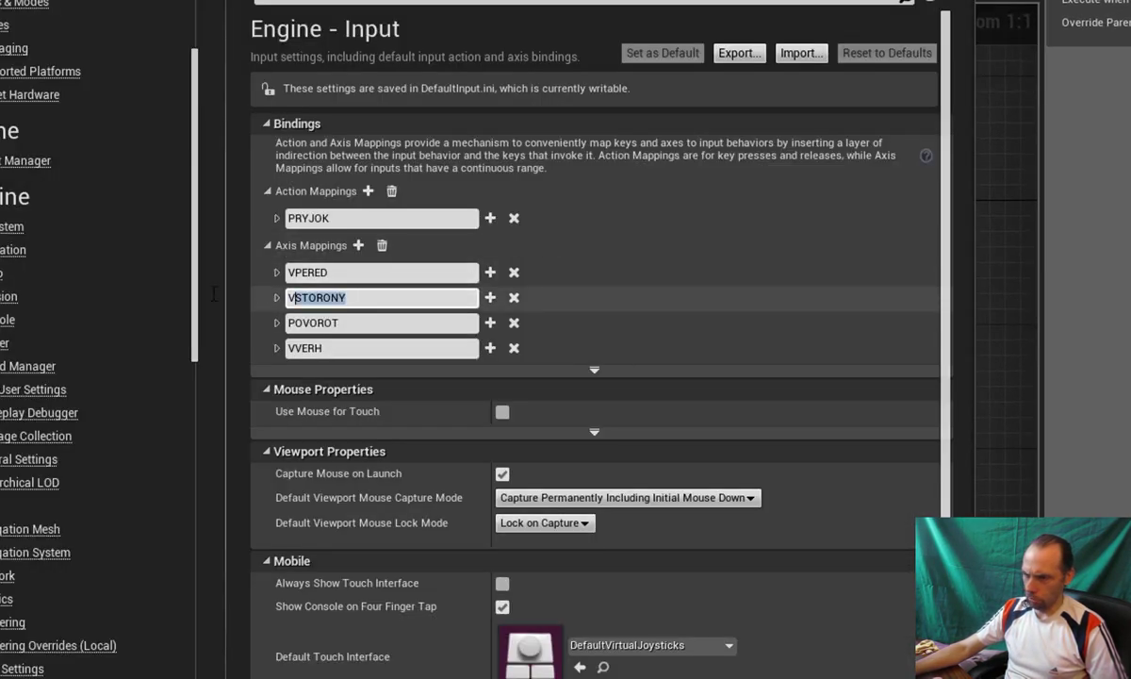
{"action": "left_click_drag", "start_coordinate": [214, 295], "coordinate": [146, 494]}
{"action": "key", "text": "ctrl+c"}
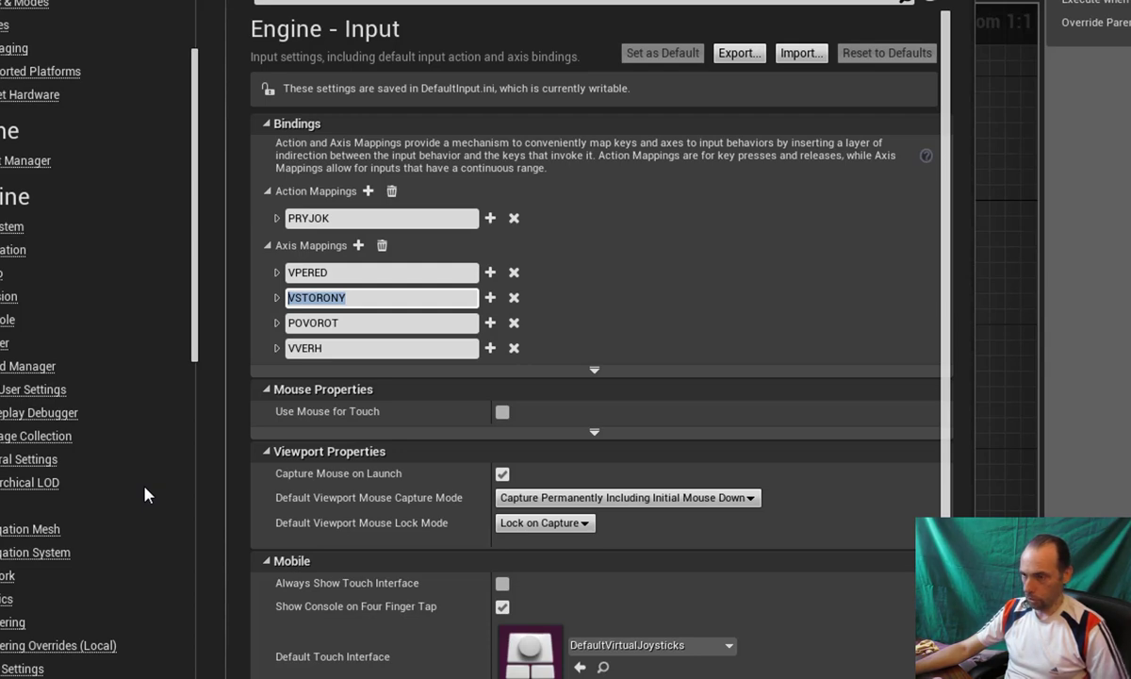
{"action": "left_click", "coordinate": [937, 300]}
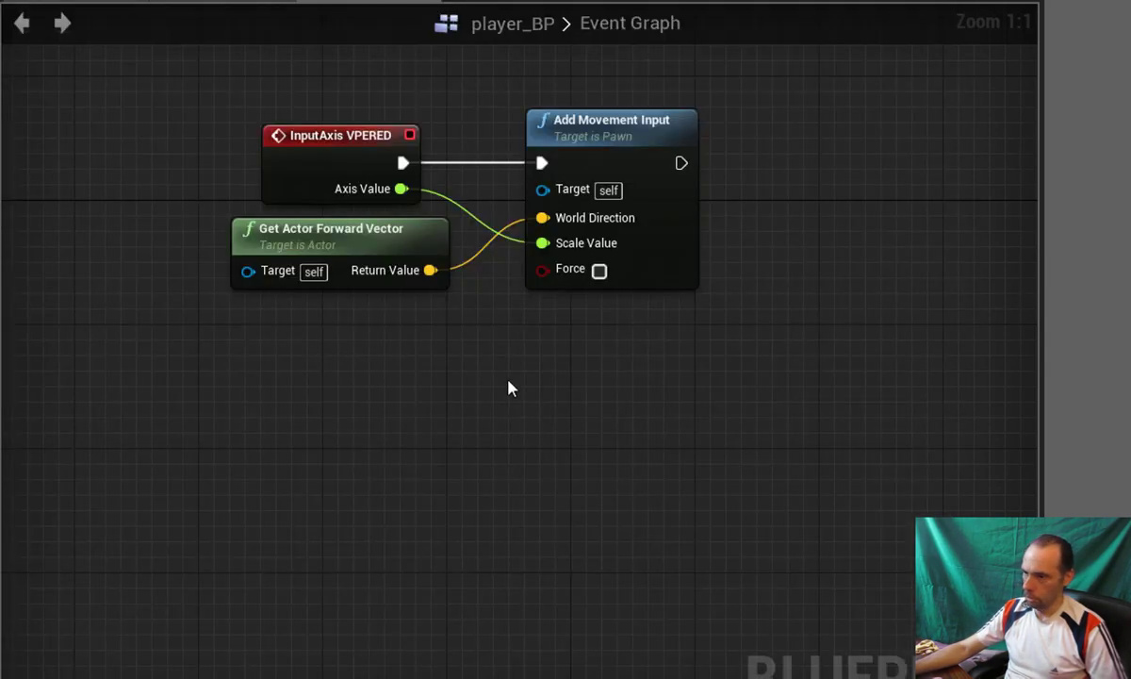
Add an InputAxis VSTORONY event below the forward movement nodes.
{"action": "right_click", "coordinate": [508, 387]}
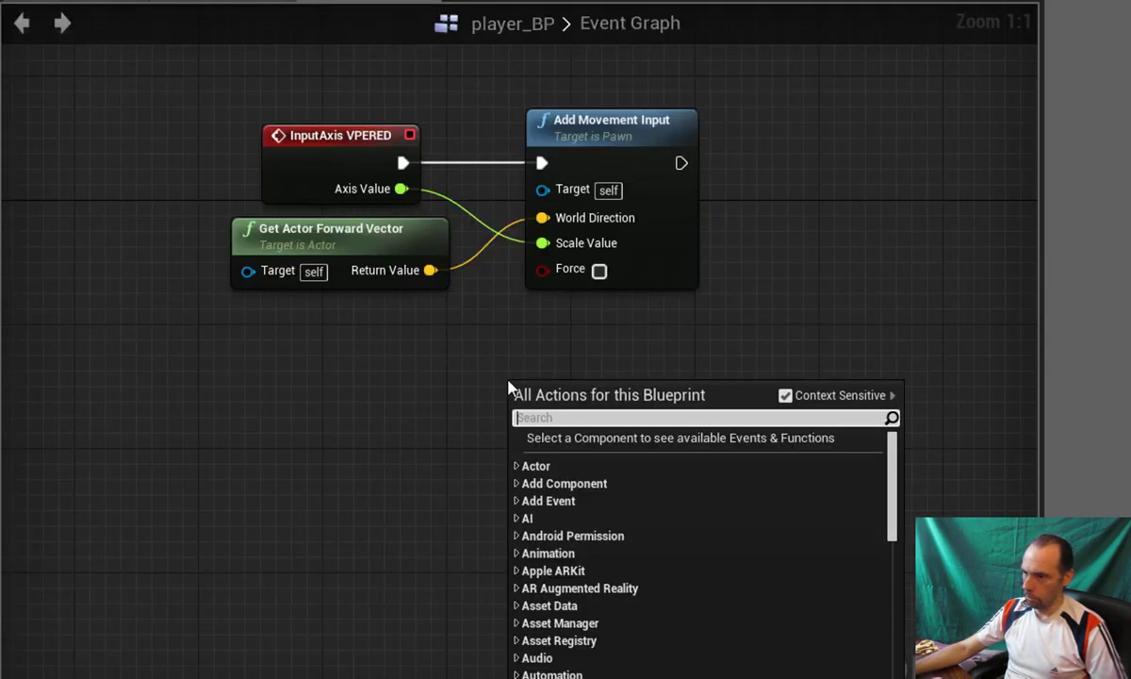
{"action": "key", "text": "ctrl+v"}
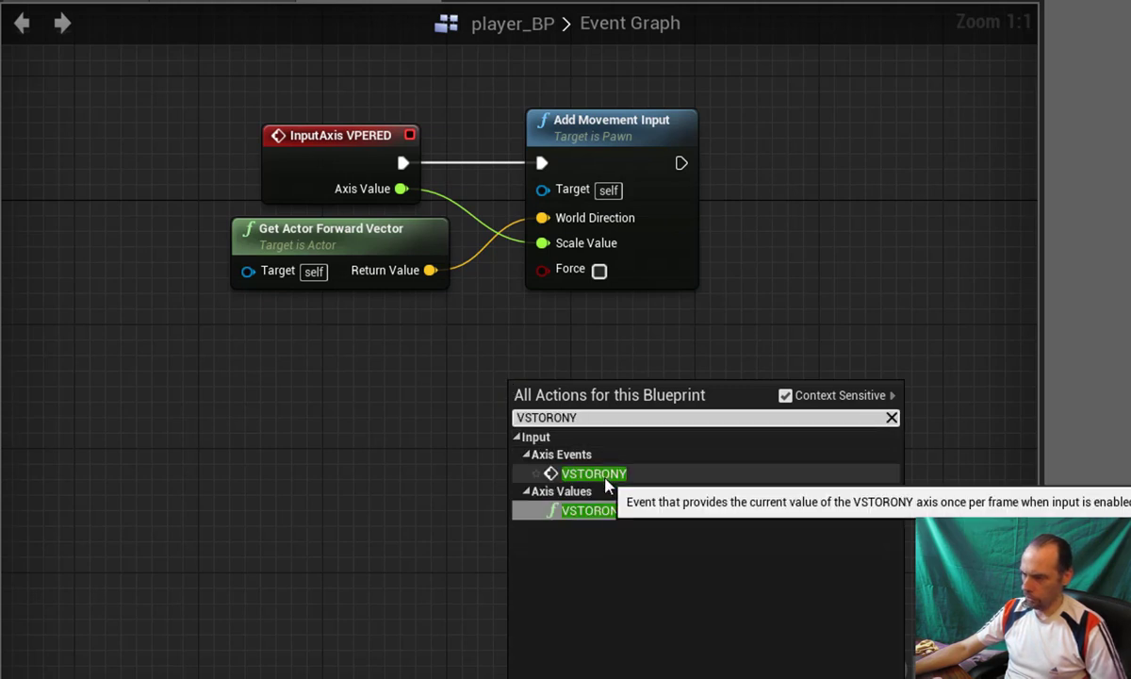
{"action": "left_click", "coordinate": [606, 485]}
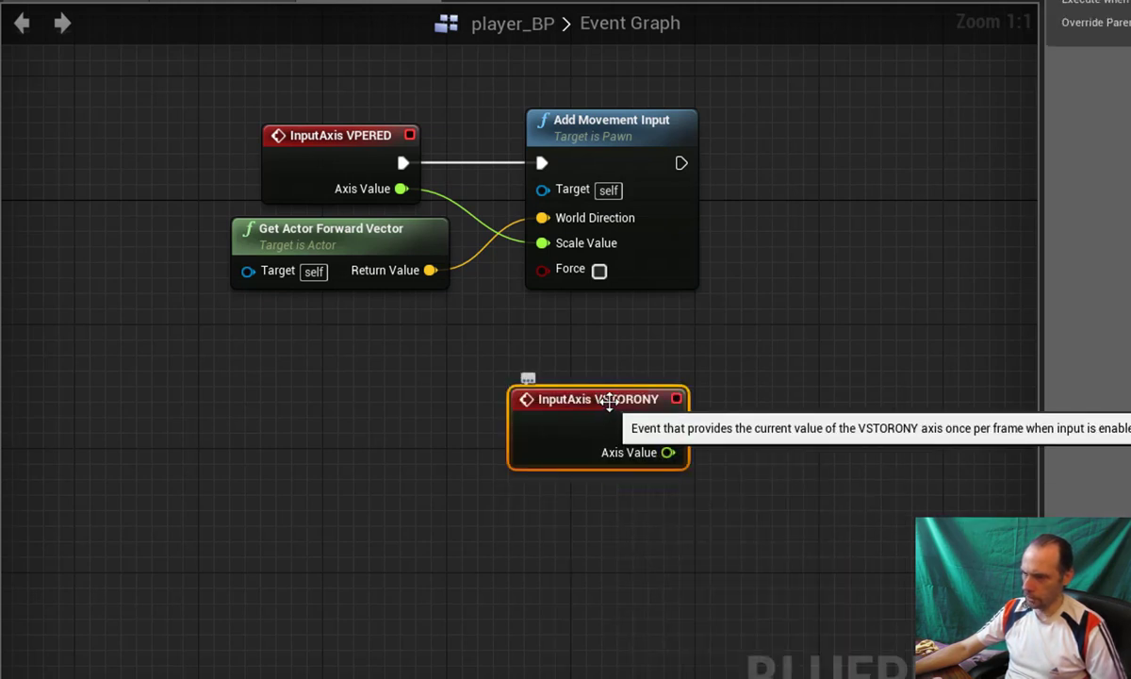
{"action": "mouse_move", "coordinate": [623, 410]}
{"action": "left_mouse_down"}
{"action": "mouse_move", "coordinate": [350, 429]}
{"action": "mouse_move", "coordinate": [351, 444]}
{"action": "left_mouse_up"}
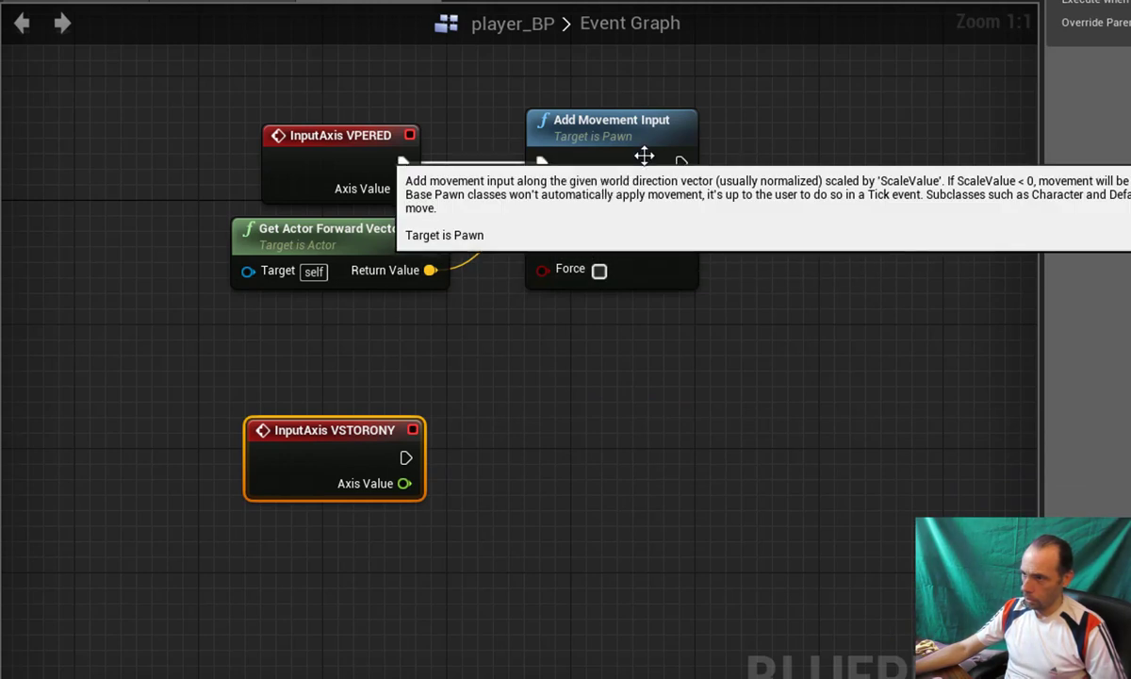
Duplicate Add Movement Input for VSTORONY, feeding Axis Value to Scale Value and Get Actor Right Vector to World Direction.
{"action": "left_click", "coordinate": [650, 122]}
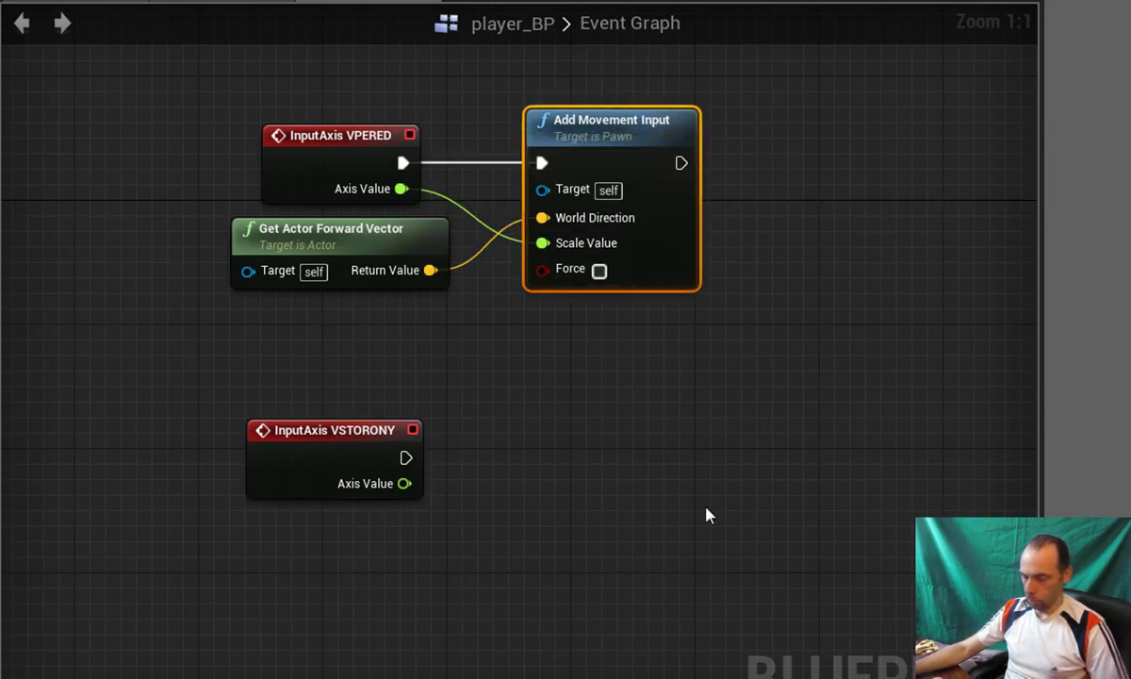
{"action": "key", "text": "ctrl+c"}
{"action": "key", "text": "ctrl+v"}
{"action": "left_click_drag", "start_coordinate": [797, 541], "coordinate": [566, 434]}
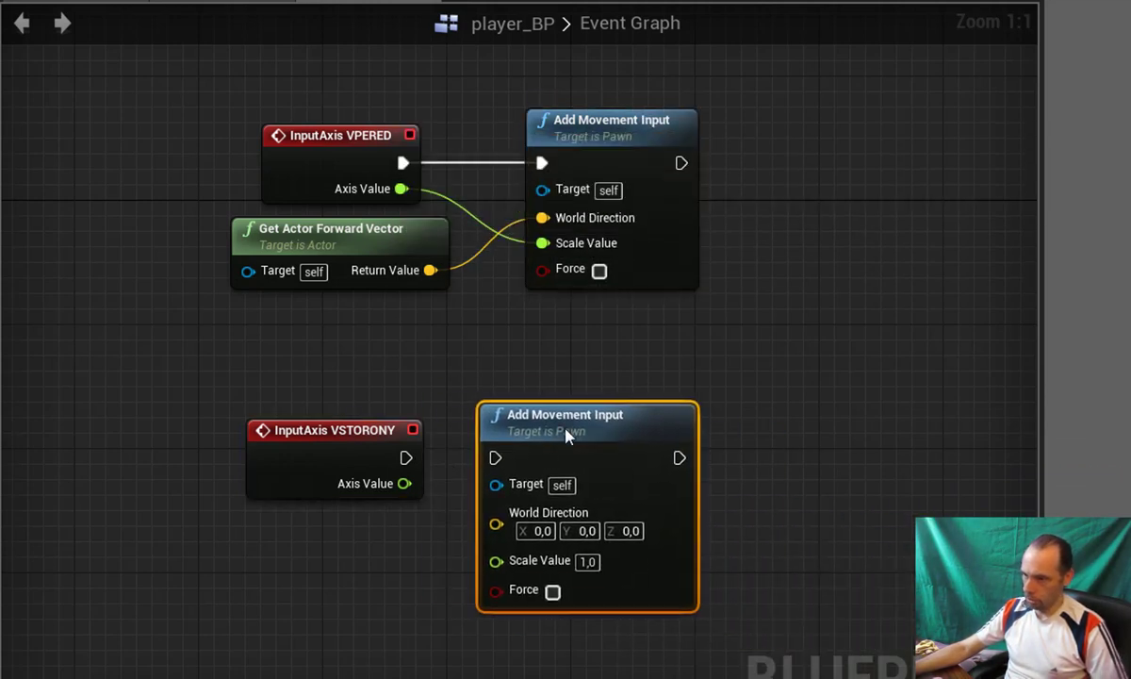
{"action": "left_click_drag", "start_coordinate": [406, 459], "coordinate": [495, 458]}
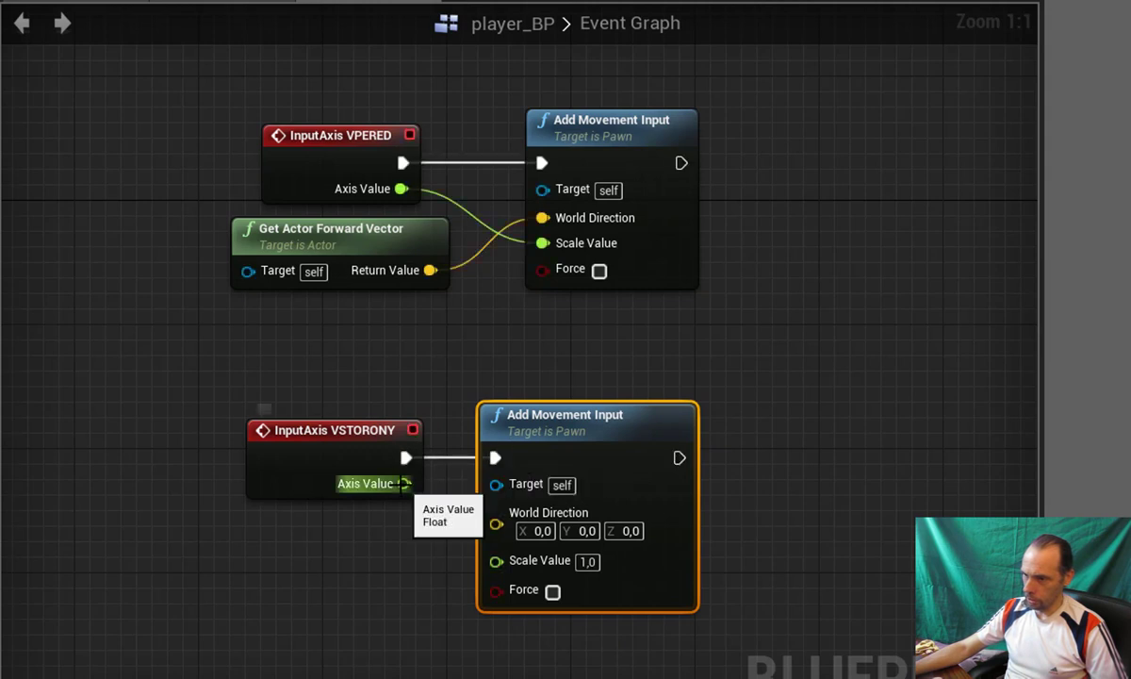
{"action": "mouse_move", "coordinate": [403, 482]}
{"action": "left_mouse_down"}
{"action": "mouse_move", "coordinate": [497, 561]}
{"action": "mouse_move", "coordinate": [372, 615]}
{"action": "left_mouse_up"}
{"action": "type", "text": "GET"}
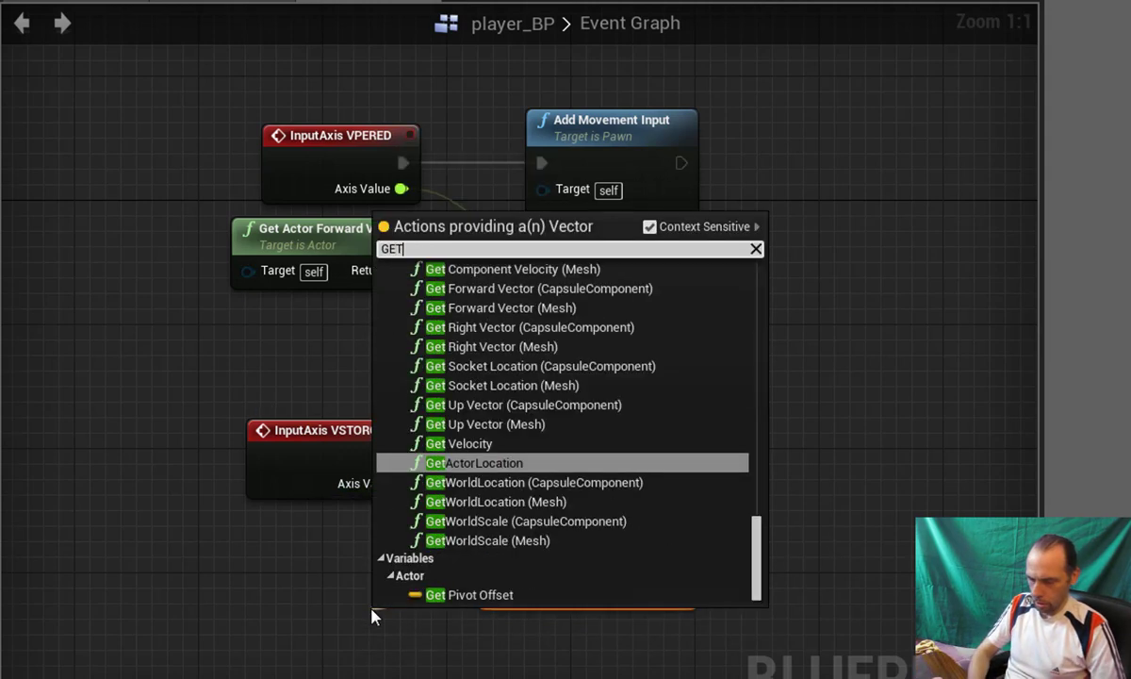
{"action": "type", "text": " RIG"}
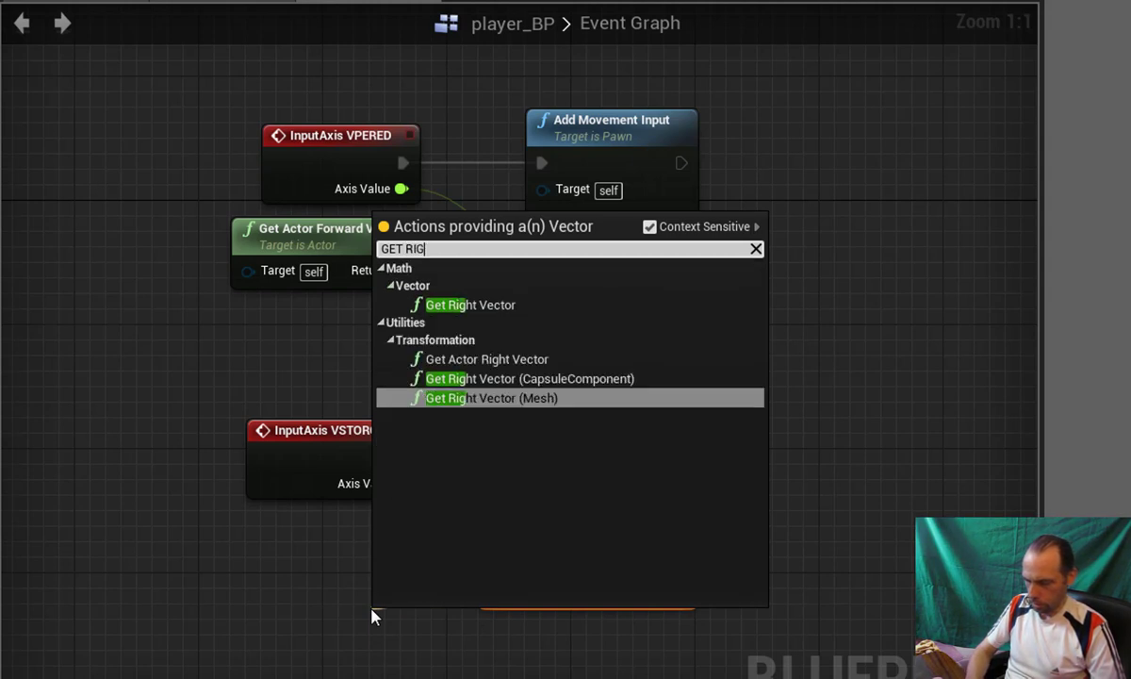
{"action": "type", "text": "HT ACT"}
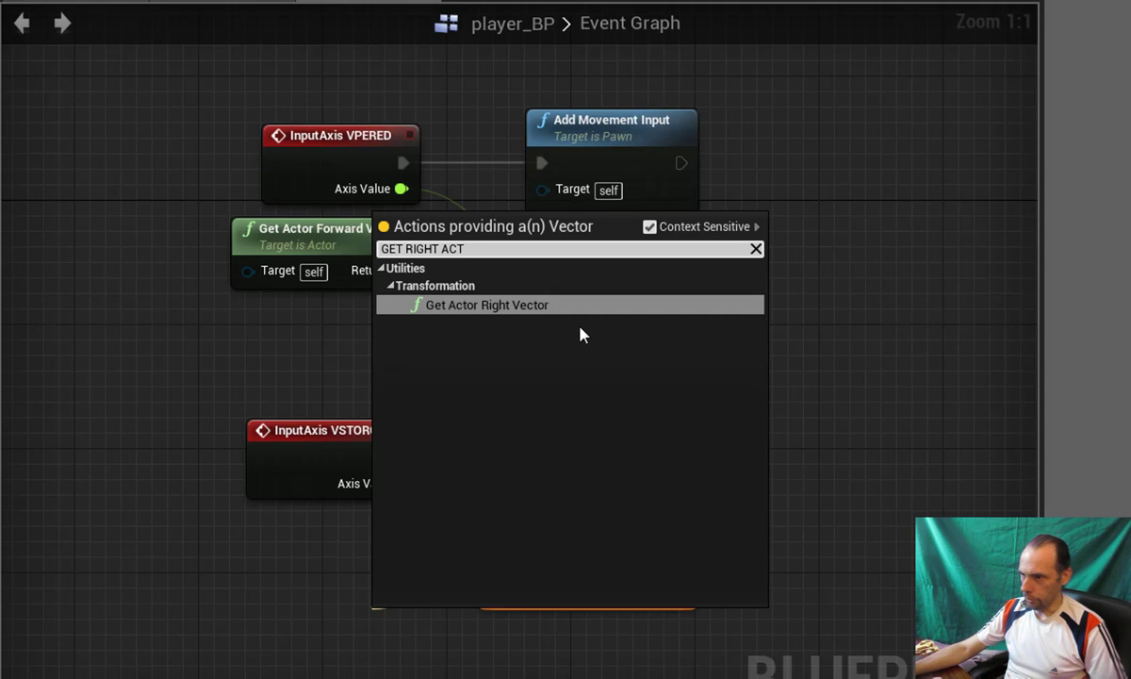
{"action": "left_click", "coordinate": [556, 306]}
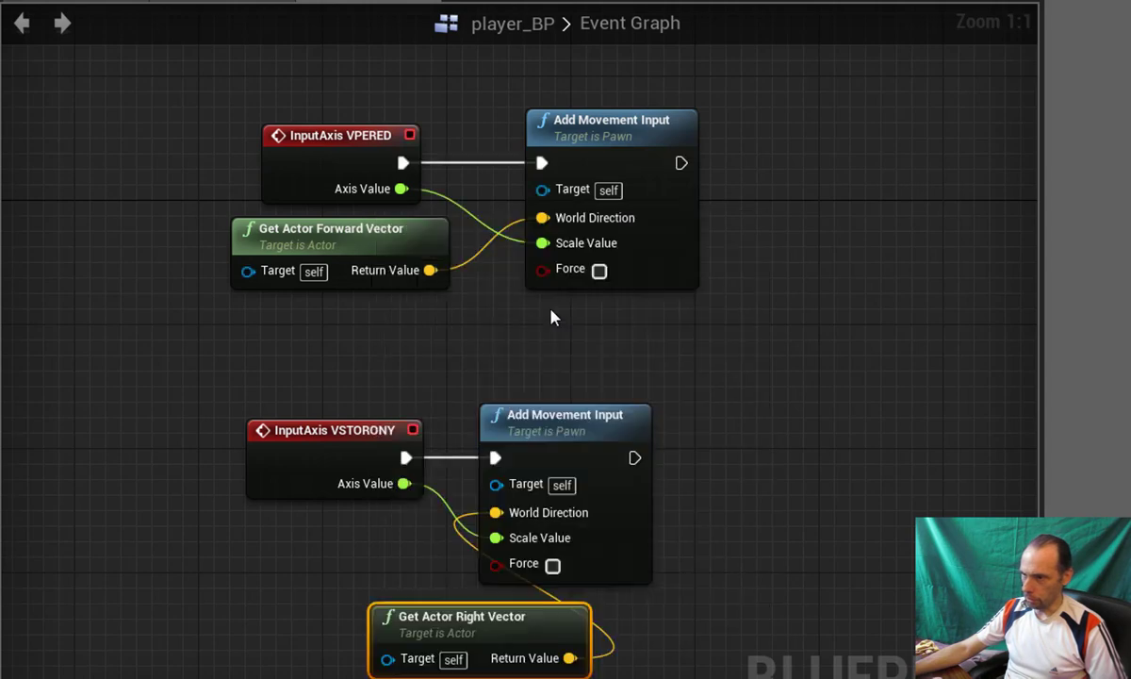
{"action": "left_click_drag", "start_coordinate": [523, 624], "coordinate": [429, 483]}
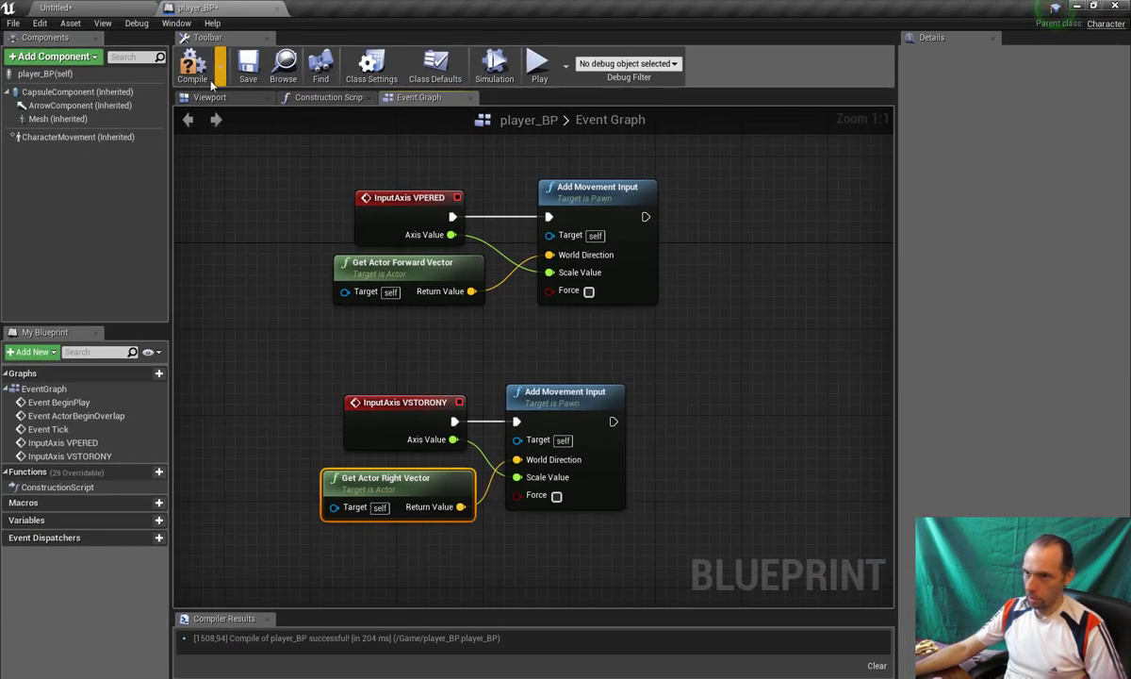
Launch a standalone game preview and walk the character to test movement.
{"action": "left_click", "coordinate": [538, 63]}
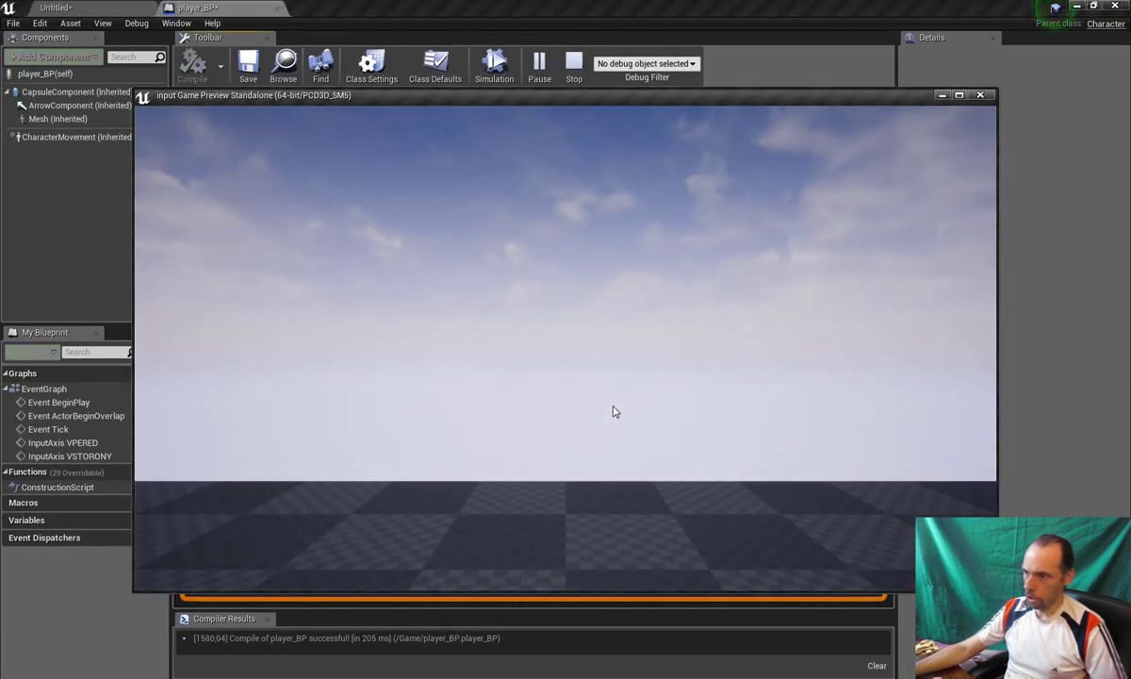
{"action": "key", "text": "s"}
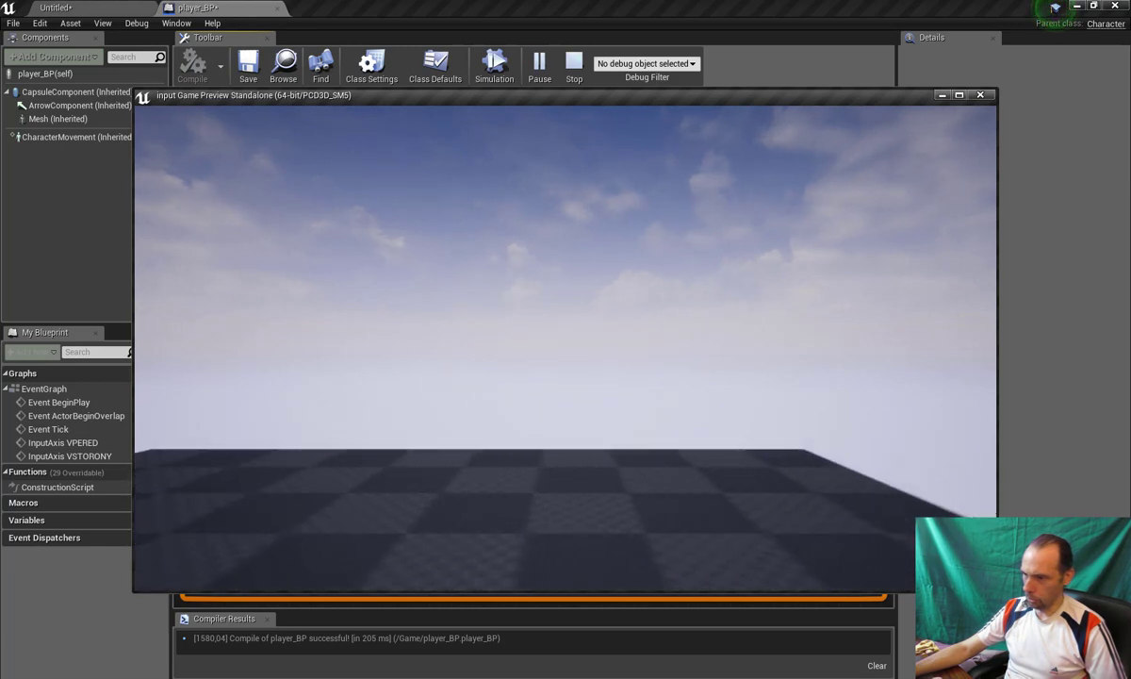
{"action": "key", "text": "Escape"}
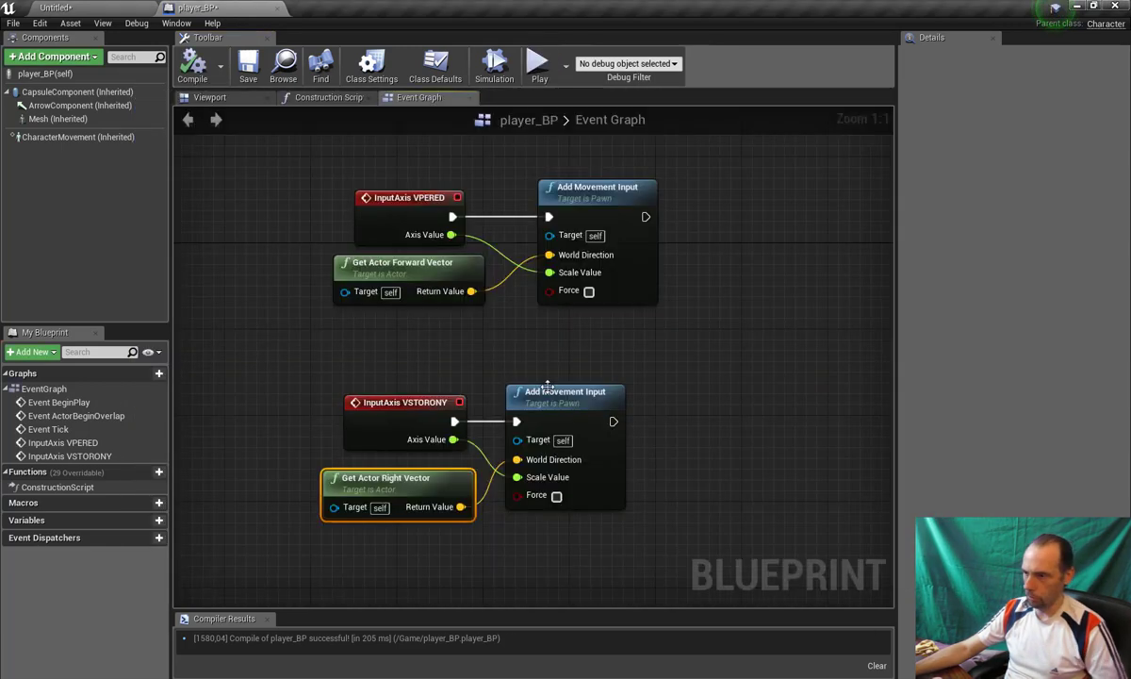
Move the three sideways-movement nodes up near the forward ones, then select POVOROT in Project Settings.
{"action": "left_click_drag", "start_coordinate": [392, 382], "coordinate": [581, 496]}
{"action": "left_click_drag", "start_coordinate": [565, 394], "coordinate": [598, 329]}
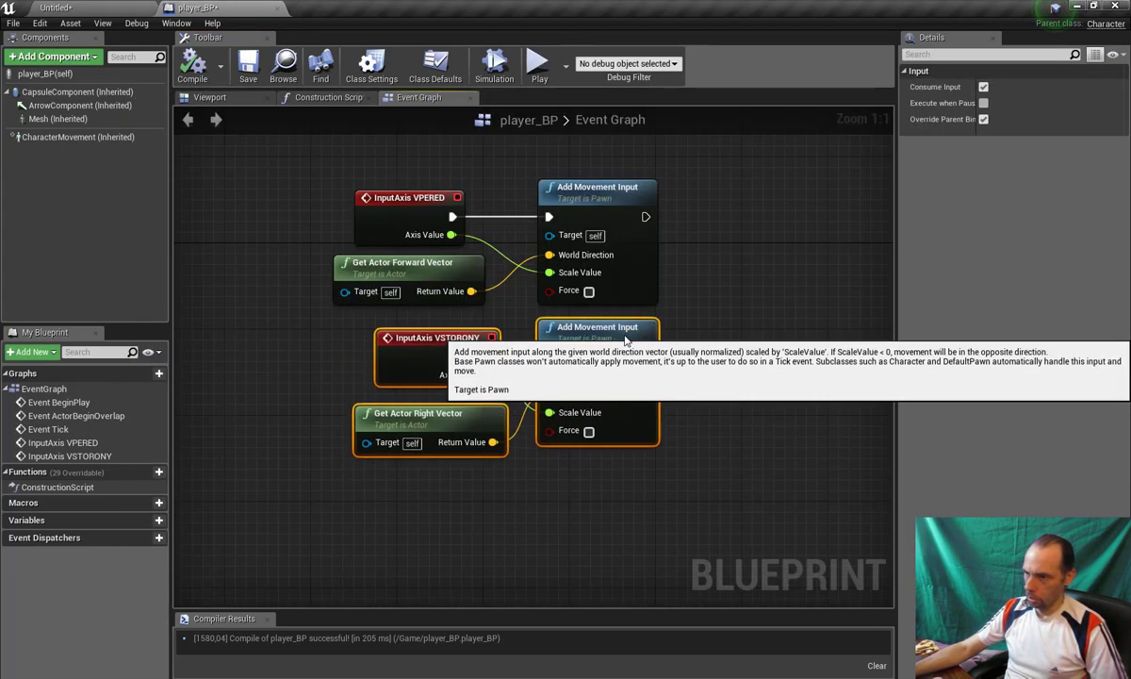
{"action": "right_click_drag", "start_coordinate": [722, 412], "coordinate": [528, 445]}
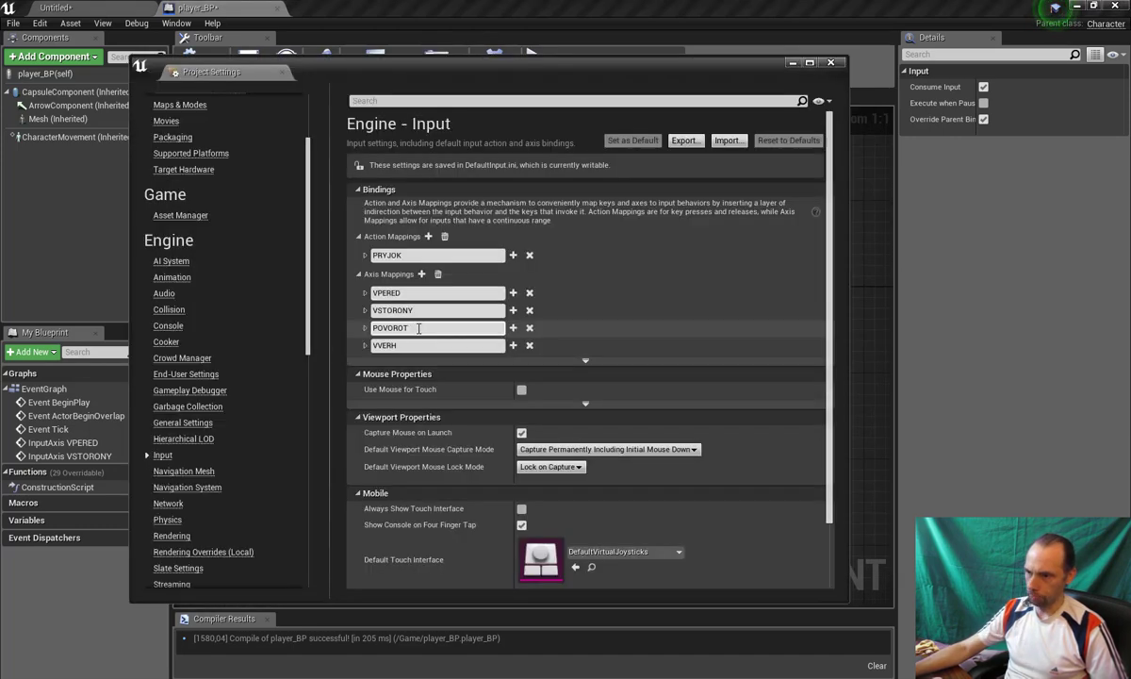
{"action": "double_click", "coordinate": [419, 328]}
{"action": "key", "text": "ctrl+c"}
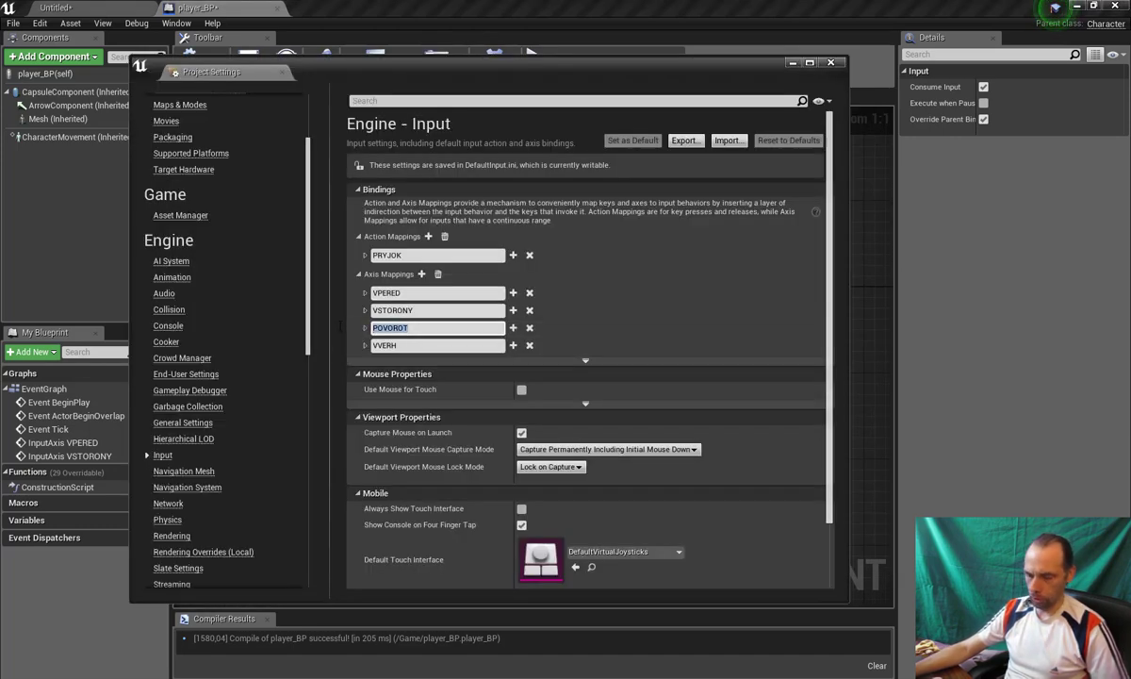
Add an InputAxis POVOROT event node to the Event Graph.
{"action": "left_click", "coordinate": [797, 64]}
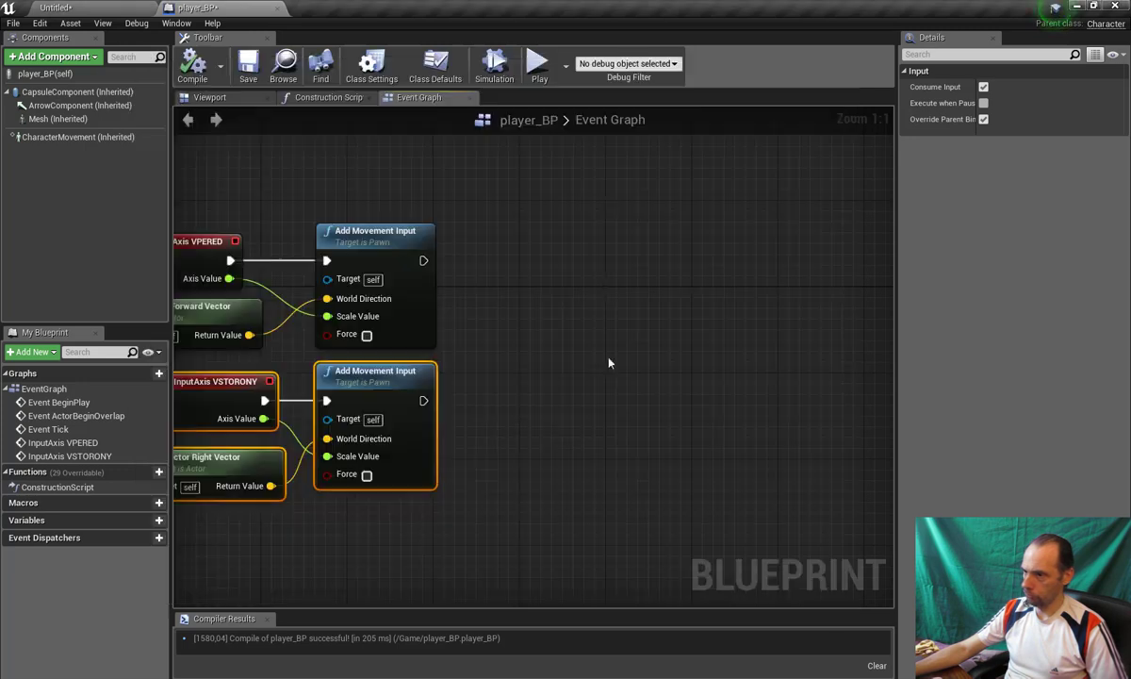
{"action": "right_click", "coordinate": [604, 282]}
{"action": "key", "text": "ctrl+v"}
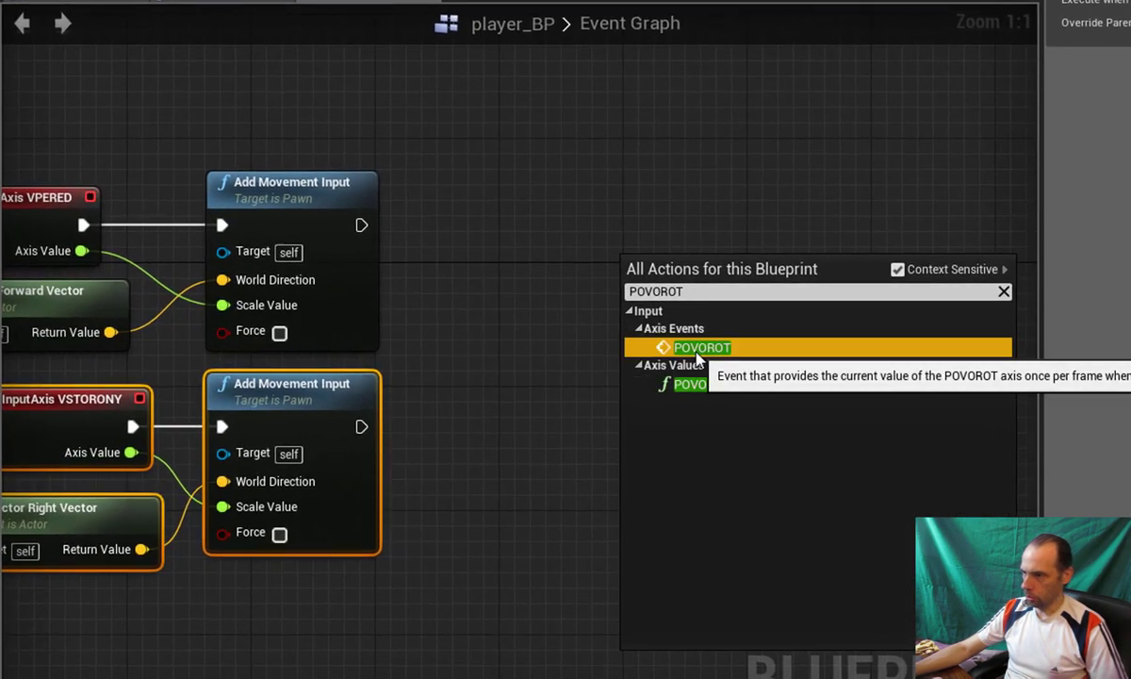
{"action": "left_click", "coordinate": [659, 345]}
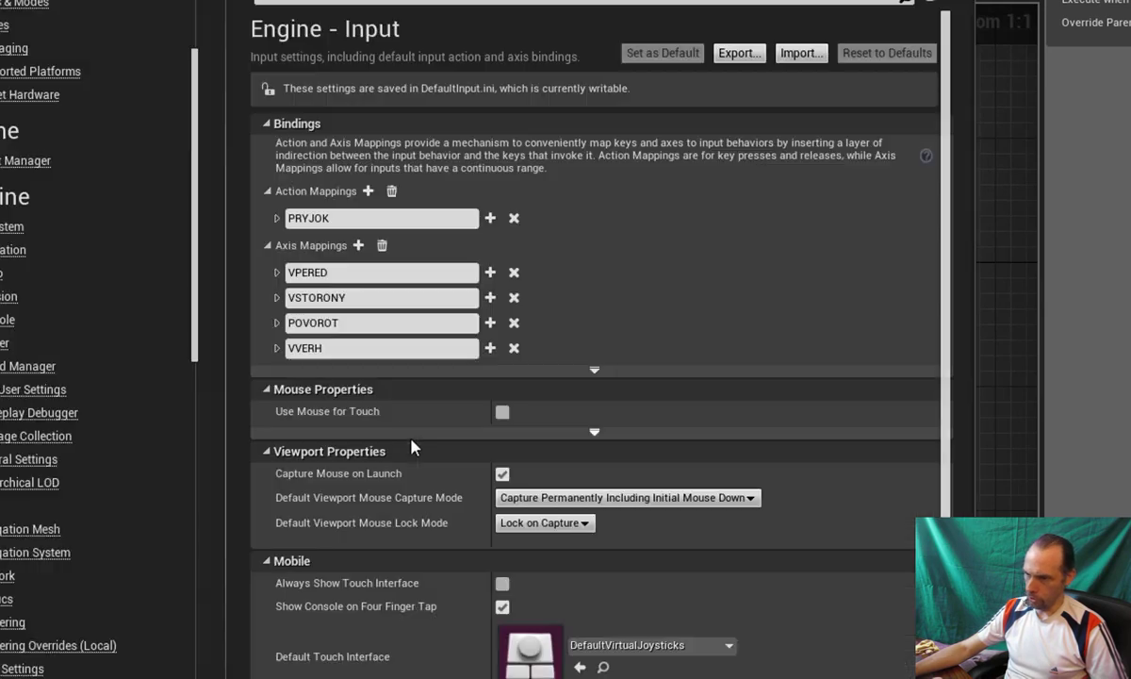
Copy the VVERH mapping name and add an InputAxis VVERH event under POVOROT.
{"action": "left_click", "coordinate": [344, 348]}
{"action": "key", "text": "Return"}
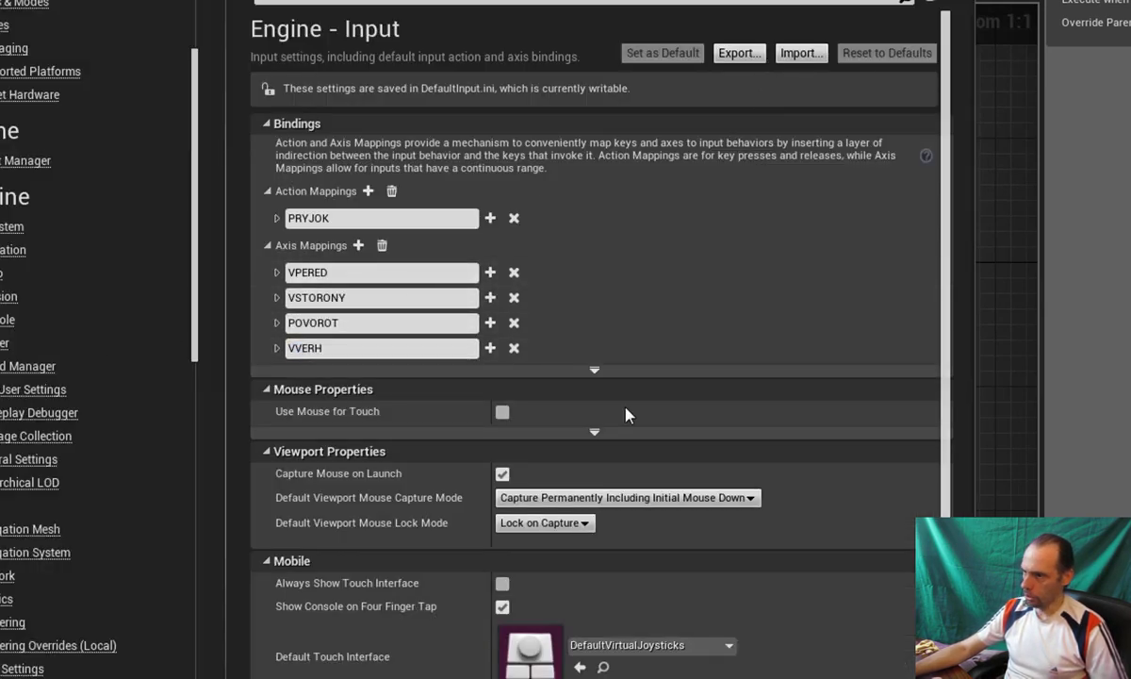
{"action": "key", "text": "alt+Tab"}
{"action": "right_click", "coordinate": [553, 401]}
{"action": "type", "text": "vverh"}
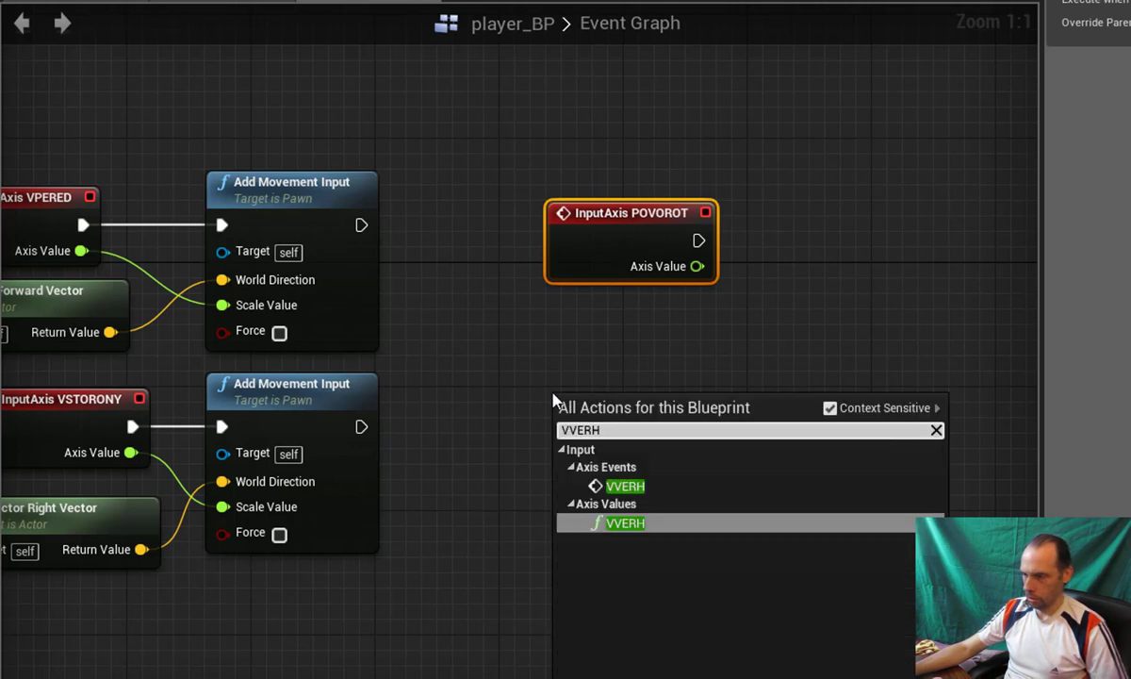
{"action": "left_click", "coordinate": [612, 521]}
{"action": "left_click_drag", "start_coordinate": [630, 399], "coordinate": [630, 368]}
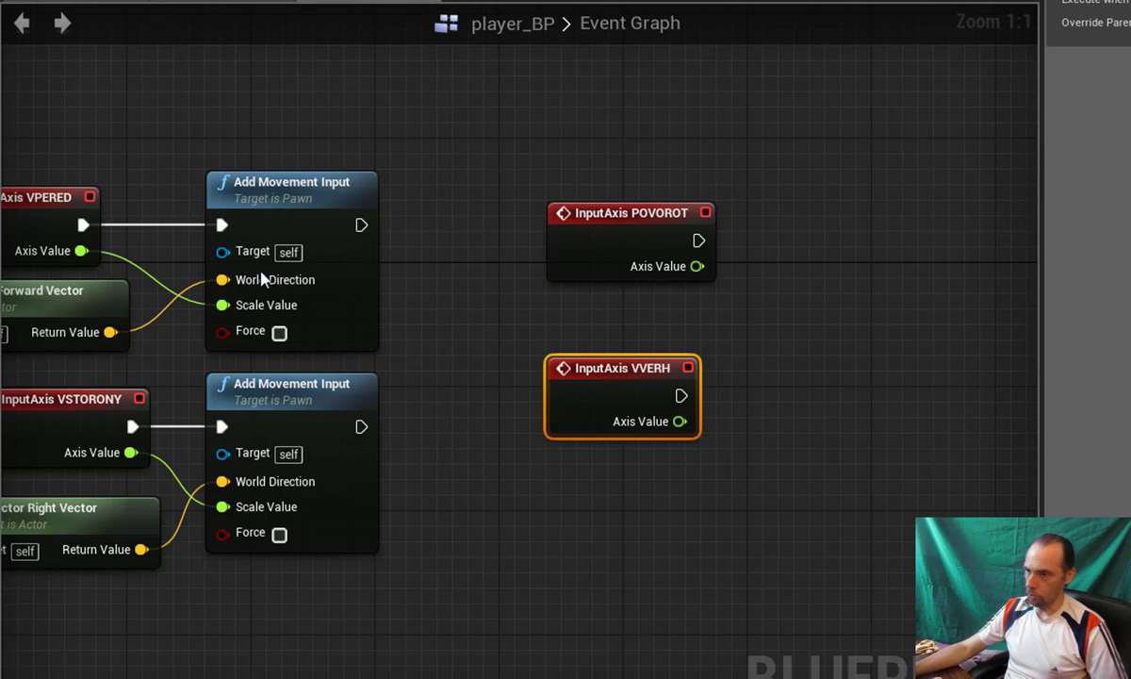
Add an InputAction PRYJOK event under VVERH and stack the three events in a column.
{"action": "key", "text": "alt+Tab"}
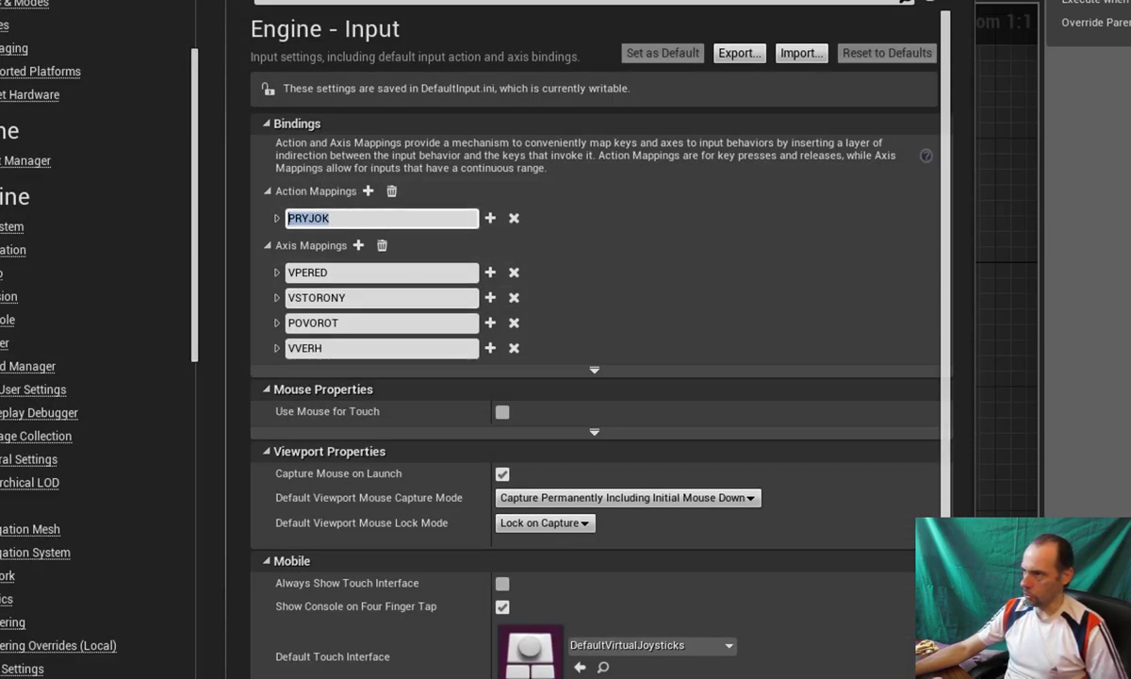
{"action": "key", "text": "alt+Tab"}
{"action": "right_click", "coordinate": [527, 556]}
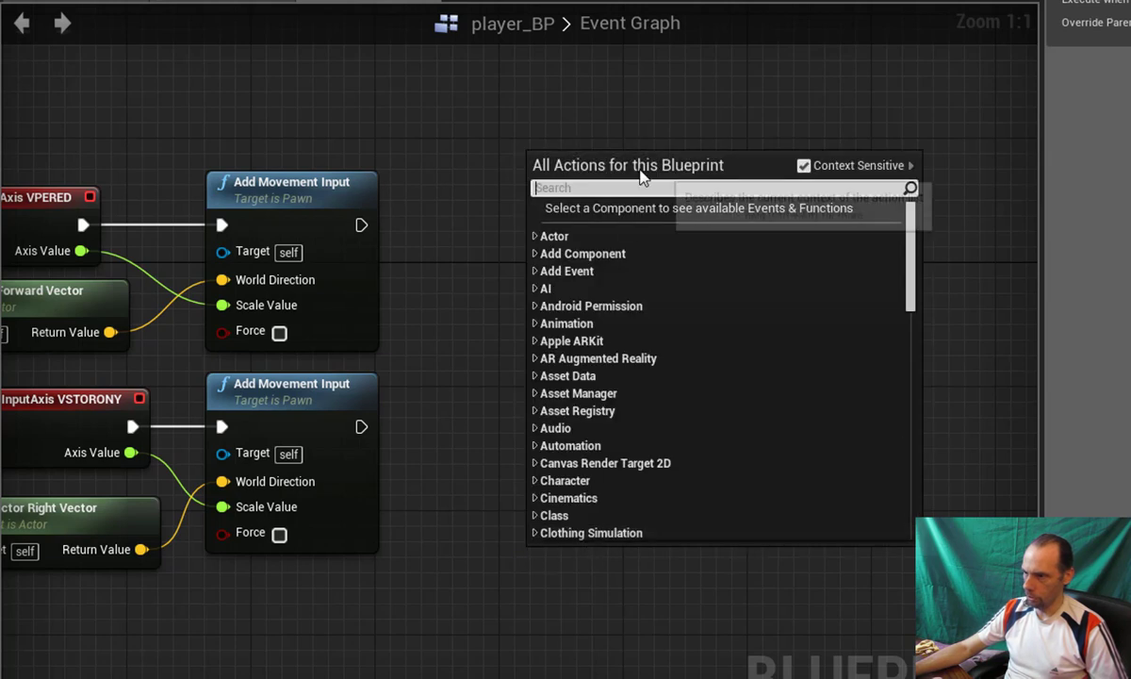
{"action": "type", "text": "PRYJOK"}
{"action": "left_click", "coordinate": [612, 247]}
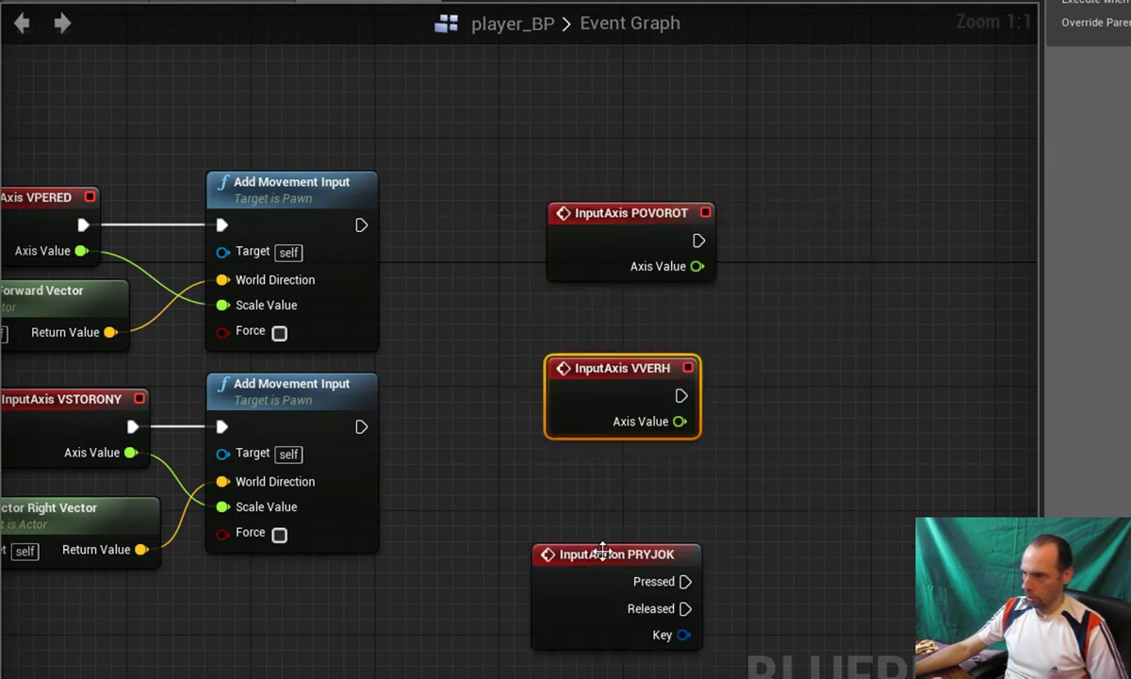
{"action": "left_click_drag", "start_coordinate": [603, 552], "coordinate": [634, 506]}
{"action": "right_click_drag", "start_coordinate": [618, 212], "coordinate": [569, 366]}
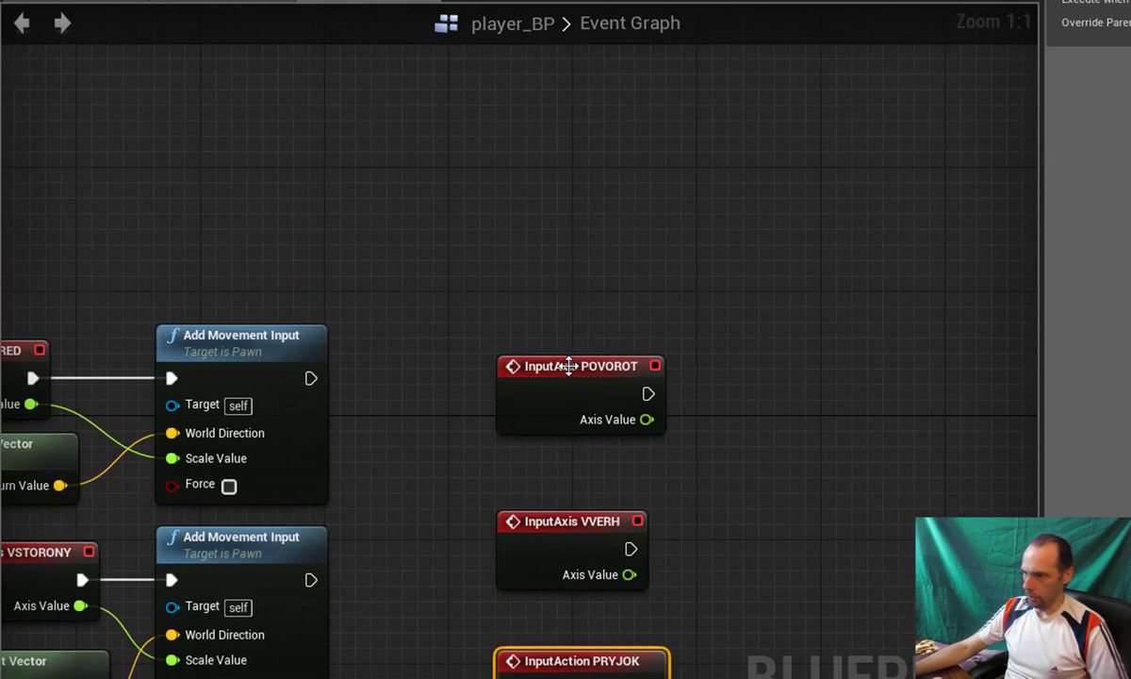
{"action": "left_click_drag", "start_coordinate": [568, 366], "coordinate": [568, 288]}
{"action": "left_click_drag", "start_coordinate": [558, 521], "coordinate": [558, 443]}
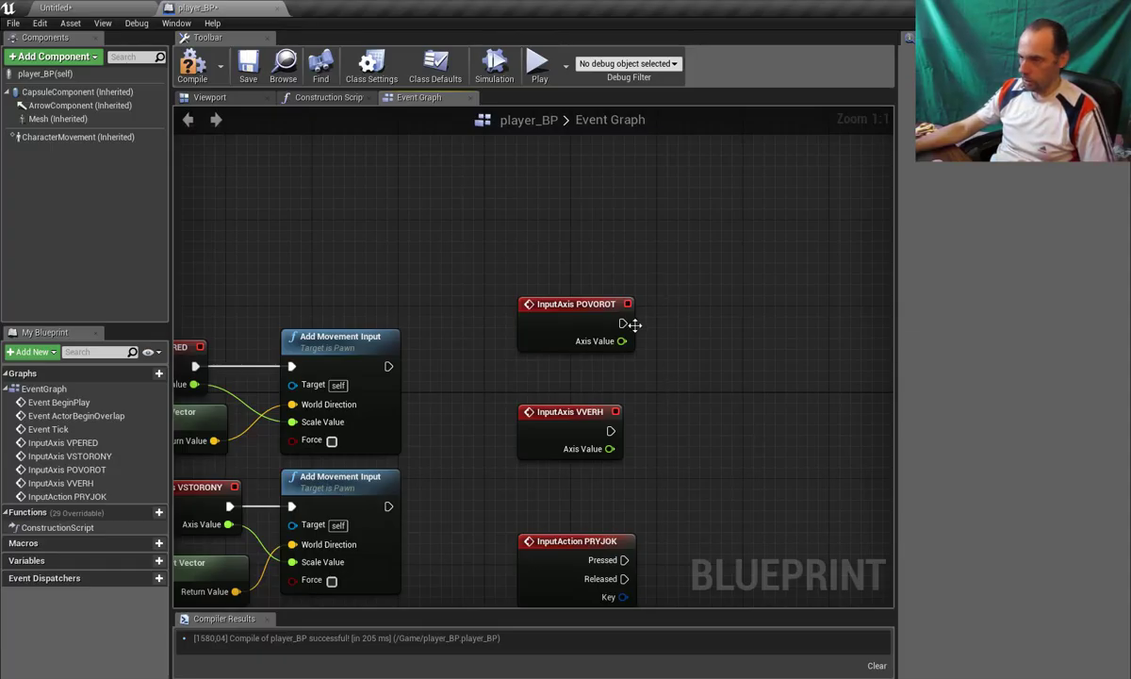
{"action": "left_click_drag", "start_coordinate": [622, 323], "coordinate": [681, 329]}
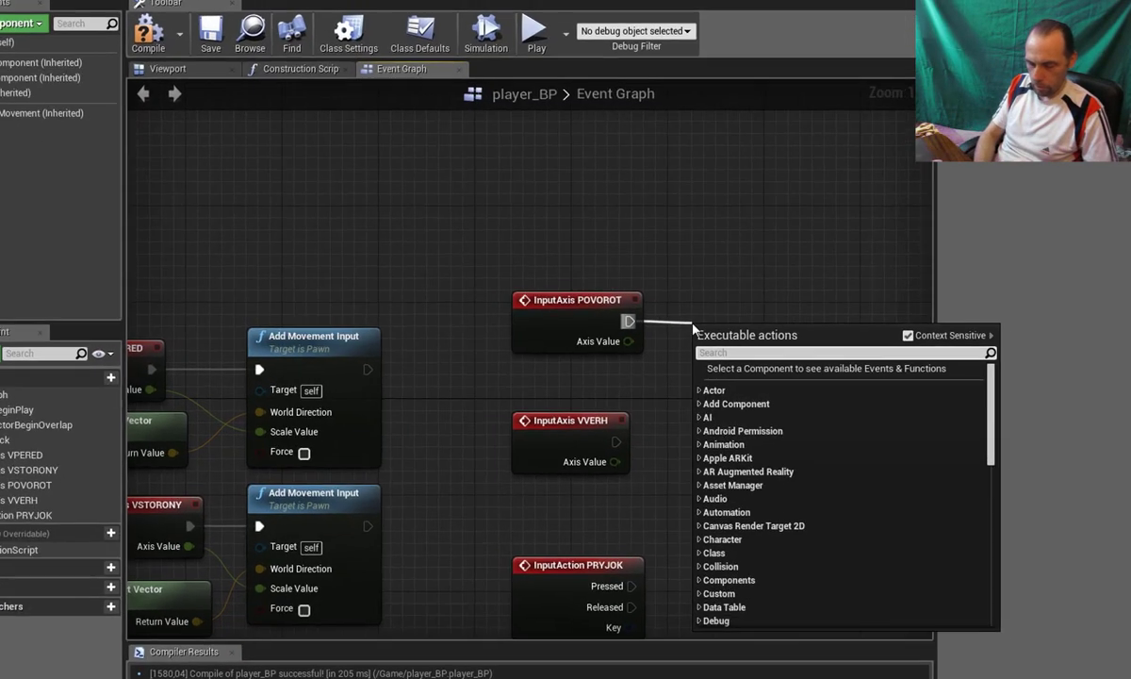
Make POVOROT drive Add Controller Yaw Input, passing Axis Value into Val.
{"action": "type", "text": "ADD C"}
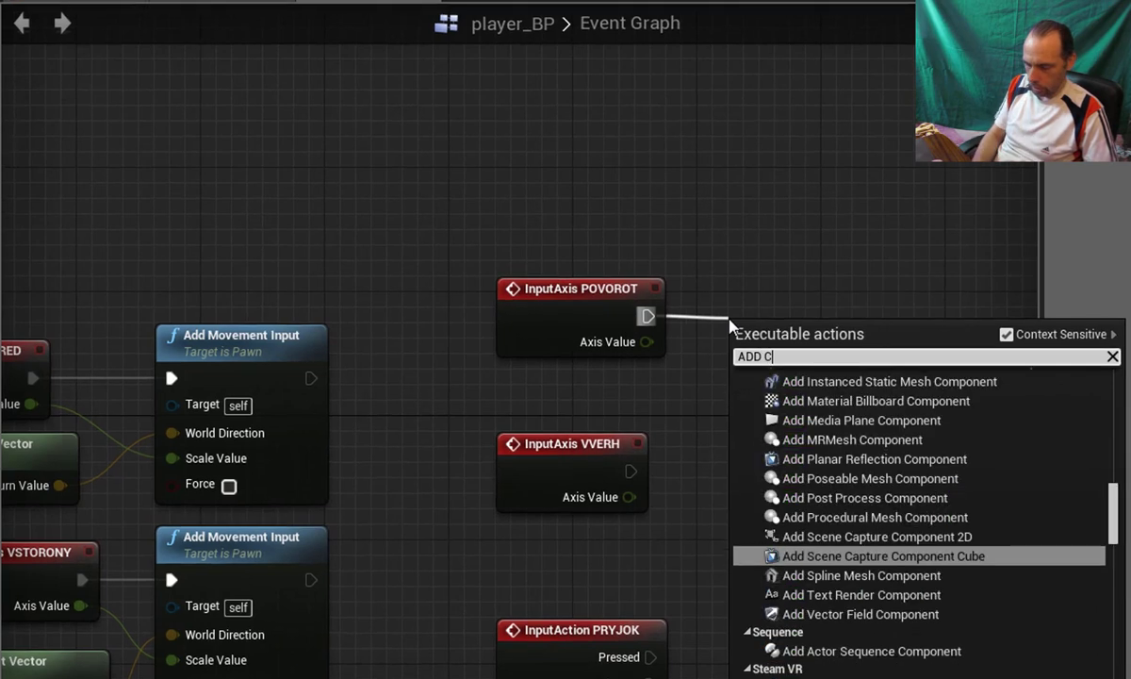
{"action": "type", "text": "ONTROL"}
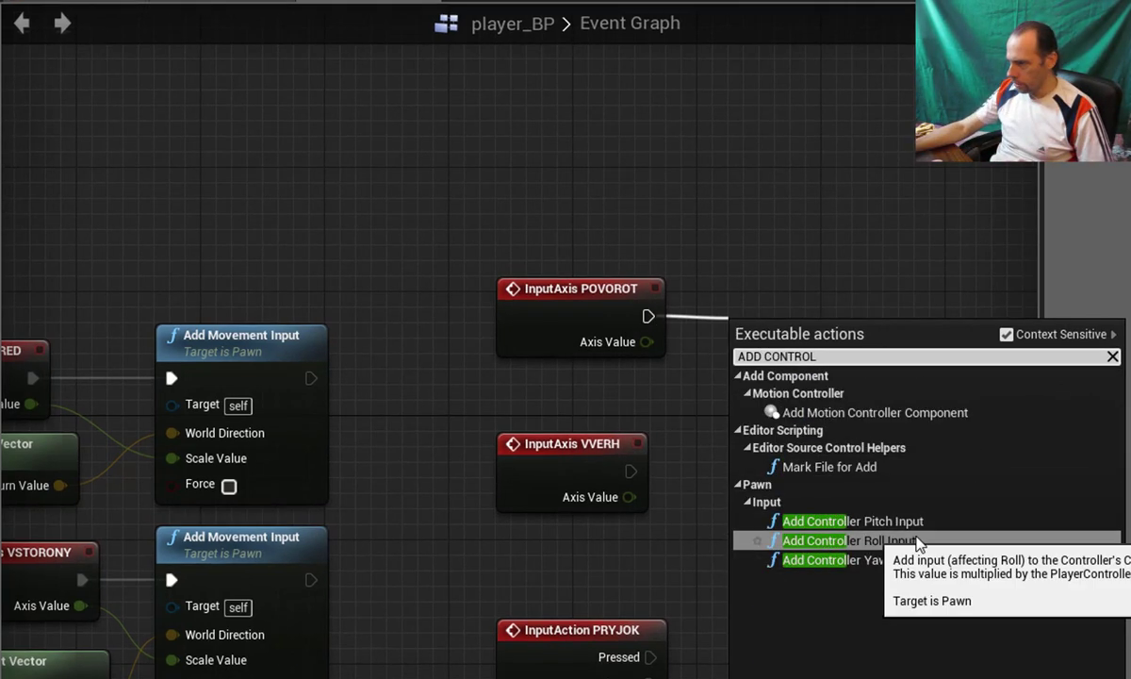
{"action": "left_click", "coordinate": [897, 563]}
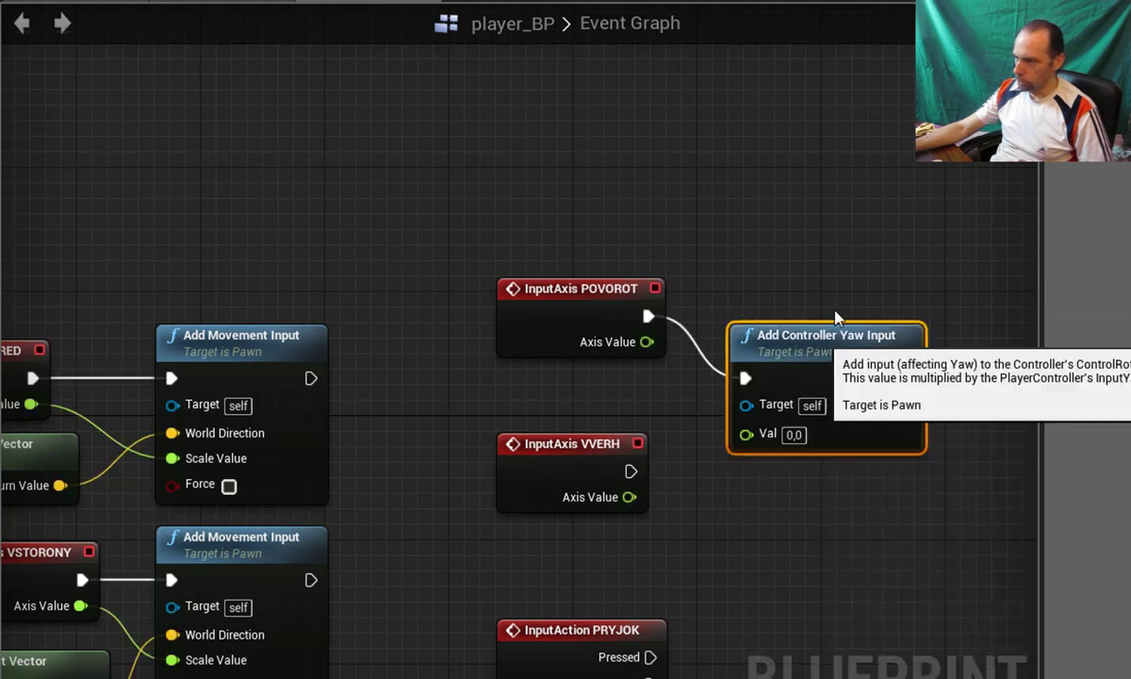
{"action": "left_click_drag", "start_coordinate": [782, 358], "coordinate": [799, 295]}
{"action": "mouse_move", "coordinate": [646, 341]}
{"action": "left_mouse_down"}
{"action": "mouse_move", "coordinate": [689, 374]}
{"action": "mouse_move", "coordinate": [761, 370]}
{"action": "left_mouse_up"}
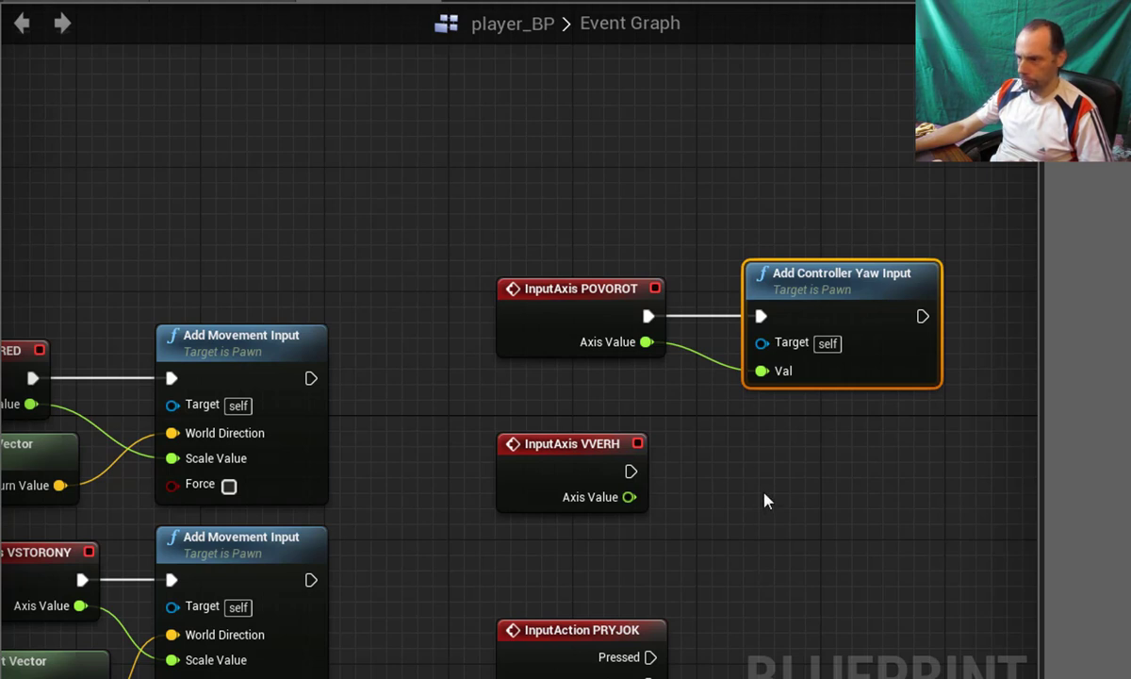
Make VVERH drive Add Controller Pitch Input, passing Axis Value into Val.
{"action": "right_click_drag", "start_coordinate": [765, 502], "coordinate": [611, 388]}
{"action": "left_click_drag", "start_coordinate": [475, 357], "coordinate": [554, 370]}
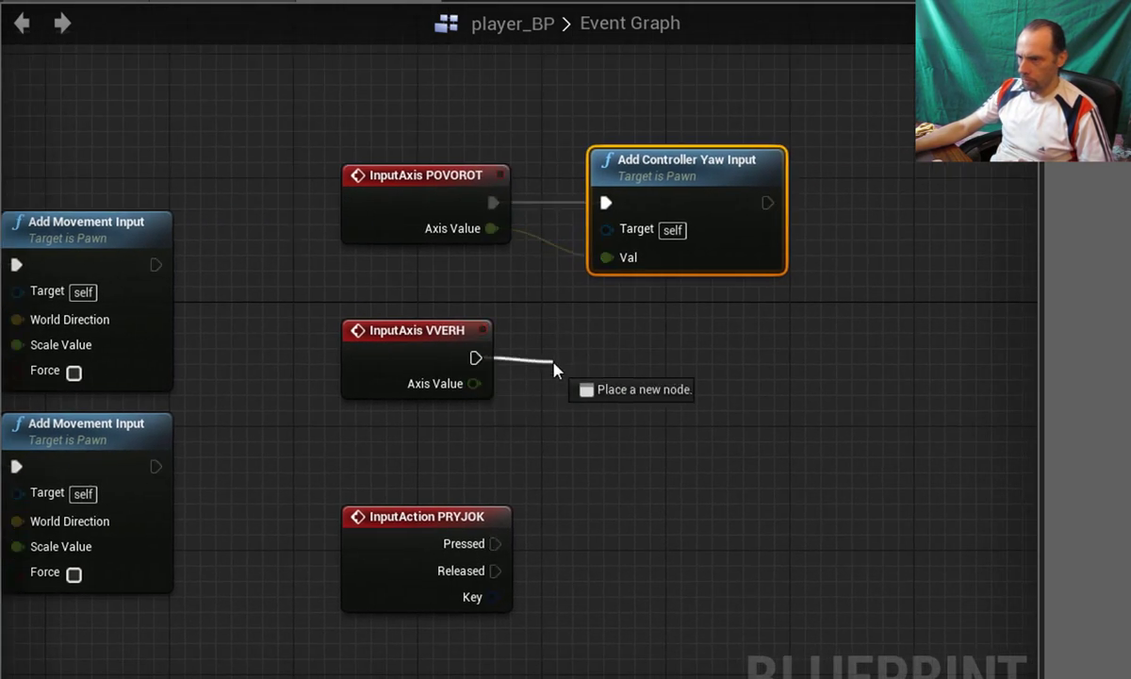
{"action": "type", "text": "ADD CI"}
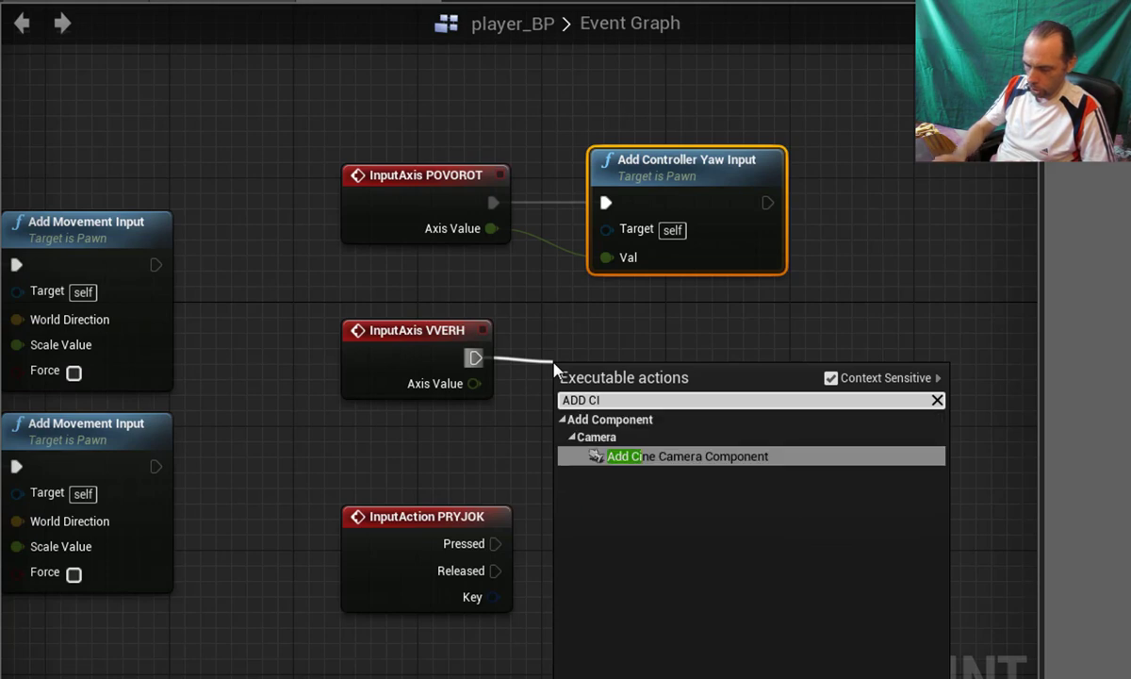
{"action": "key", "text": "BackSpace"}
{"action": "type", "text": "ONTROL"}
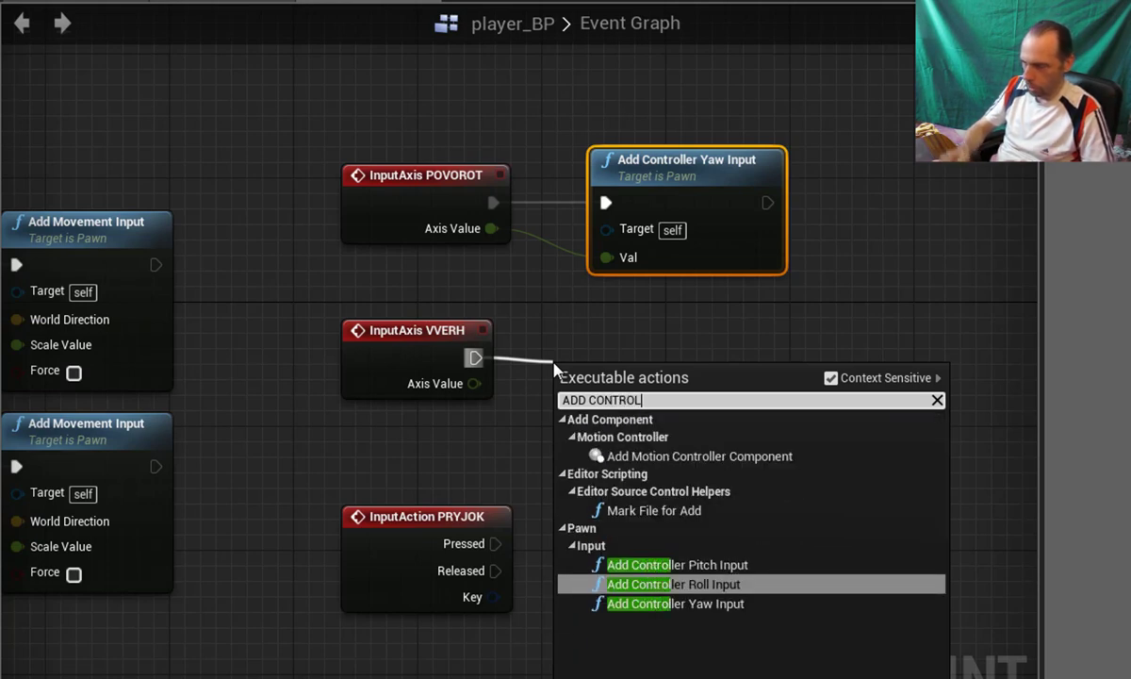
{"action": "left_click", "coordinate": [669, 565]}
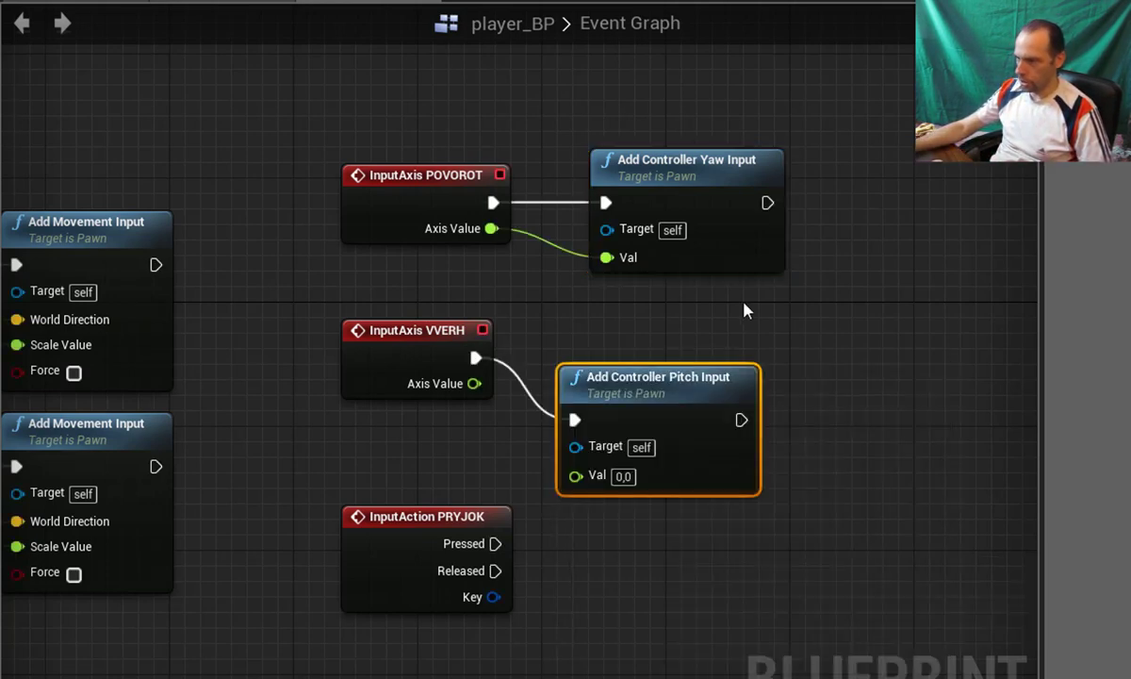
{"action": "left_click_drag", "start_coordinate": [664, 376], "coordinate": [711, 315]}
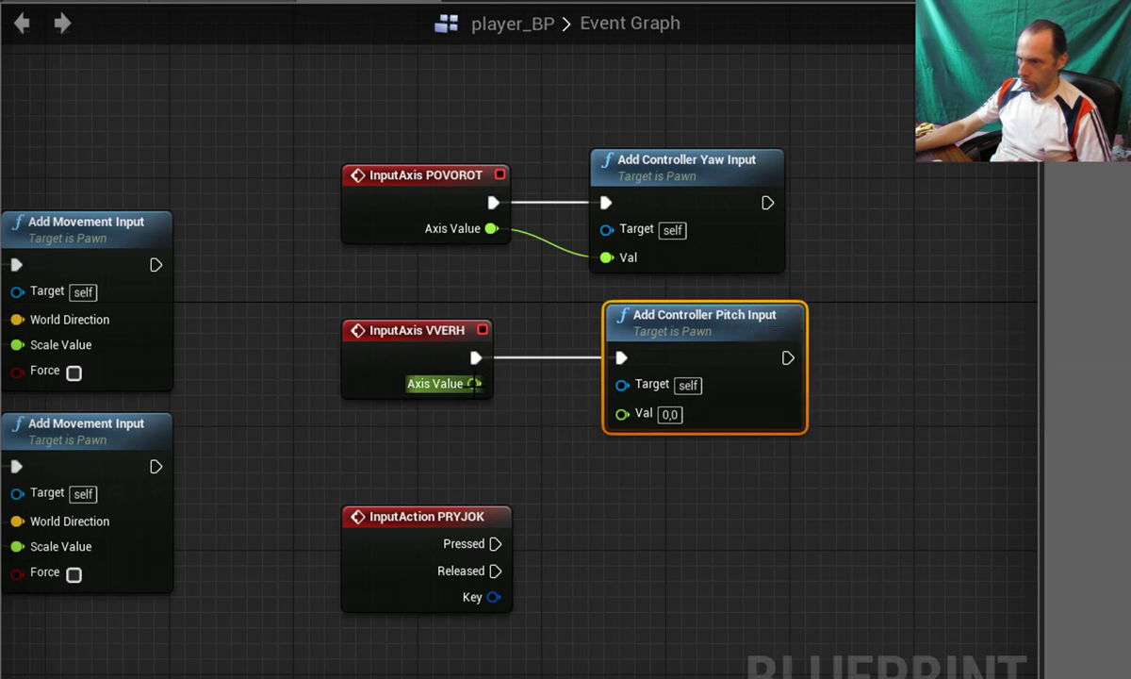
{"action": "left_click_drag", "start_coordinate": [474, 384], "coordinate": [625, 424]}
{"action": "right_click_drag", "start_coordinate": [612, 568], "coordinate": [581, 447]}
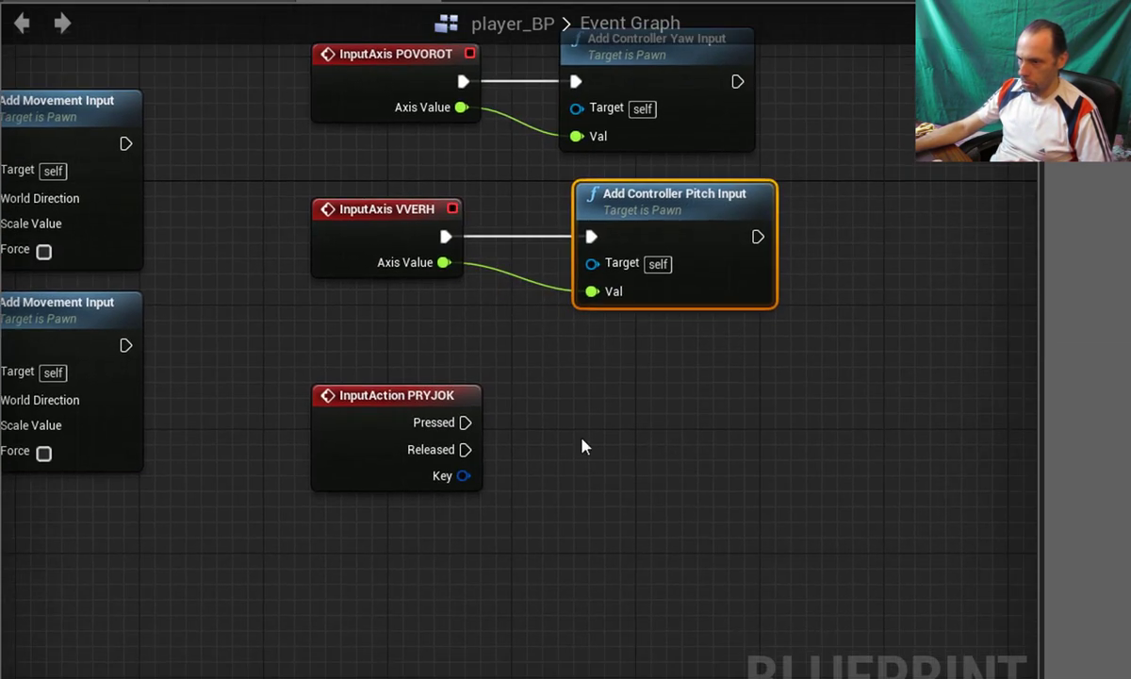
Connect InputAction PRYJOK's Pressed output to a Jump node.
{"action": "left_click_drag", "start_coordinate": [463, 422], "coordinate": [559, 424]}
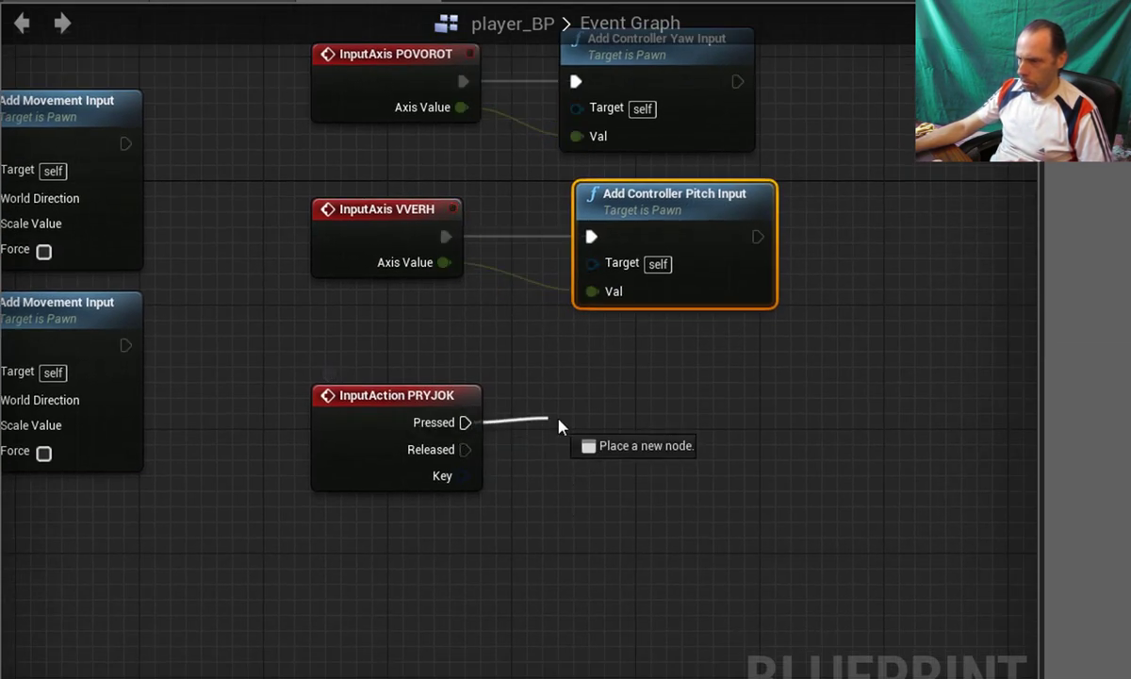
{"action": "type", "text": "J"}
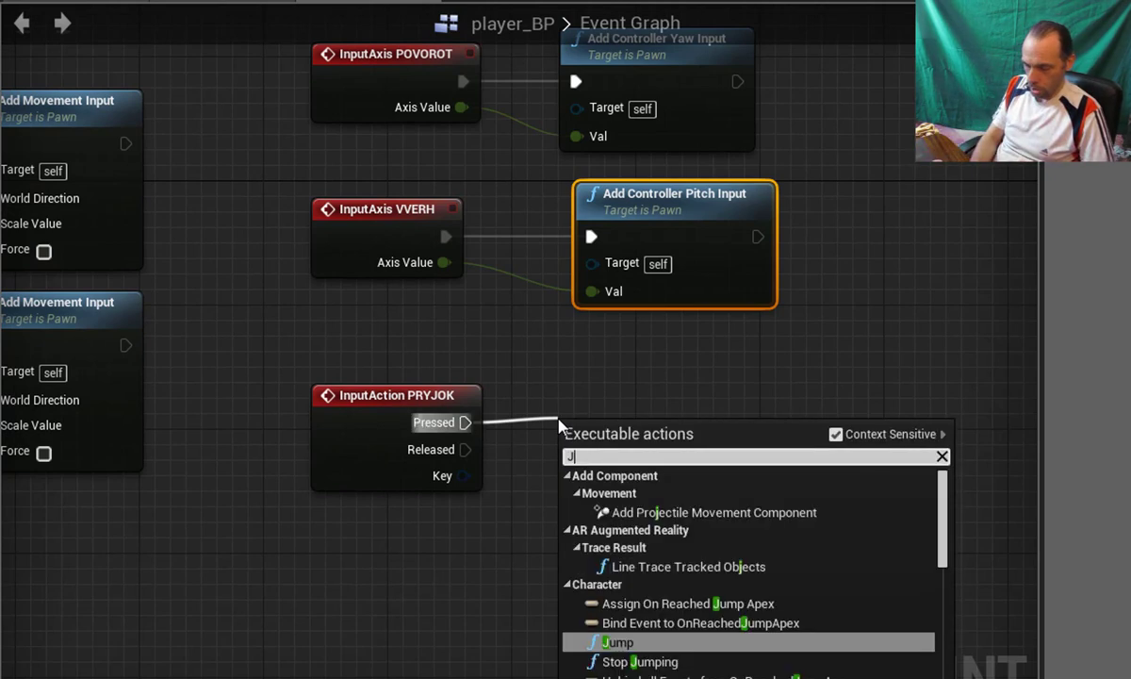
{"action": "type", "text": "UMP"}
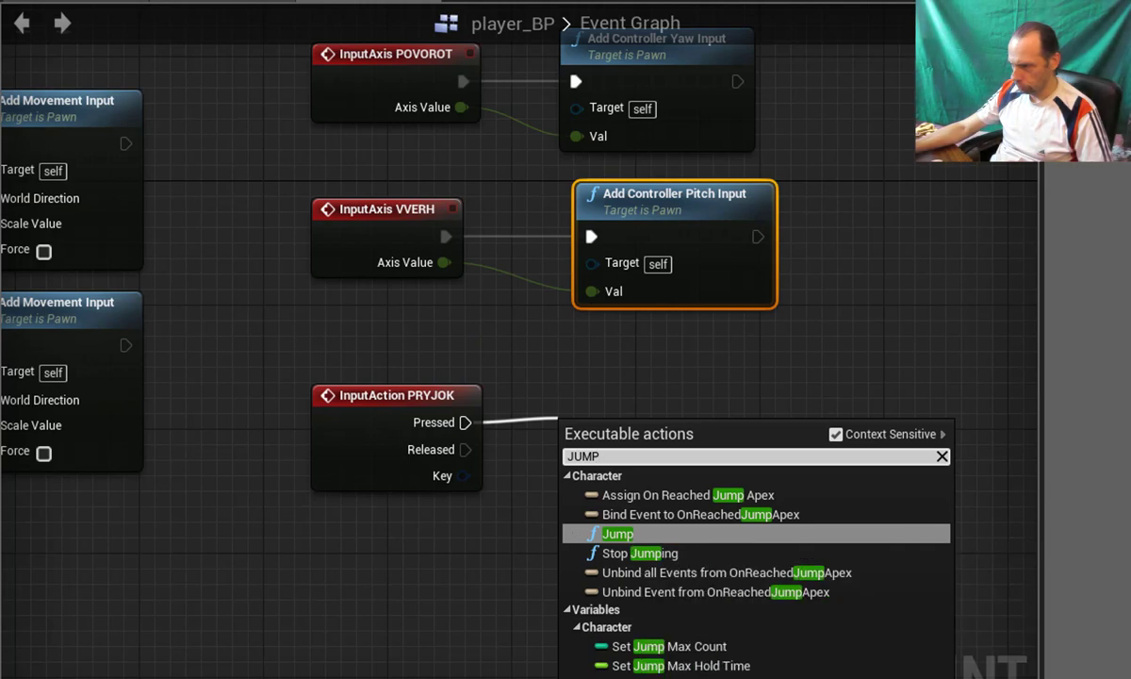
{"action": "left_click", "coordinate": [666, 541]}
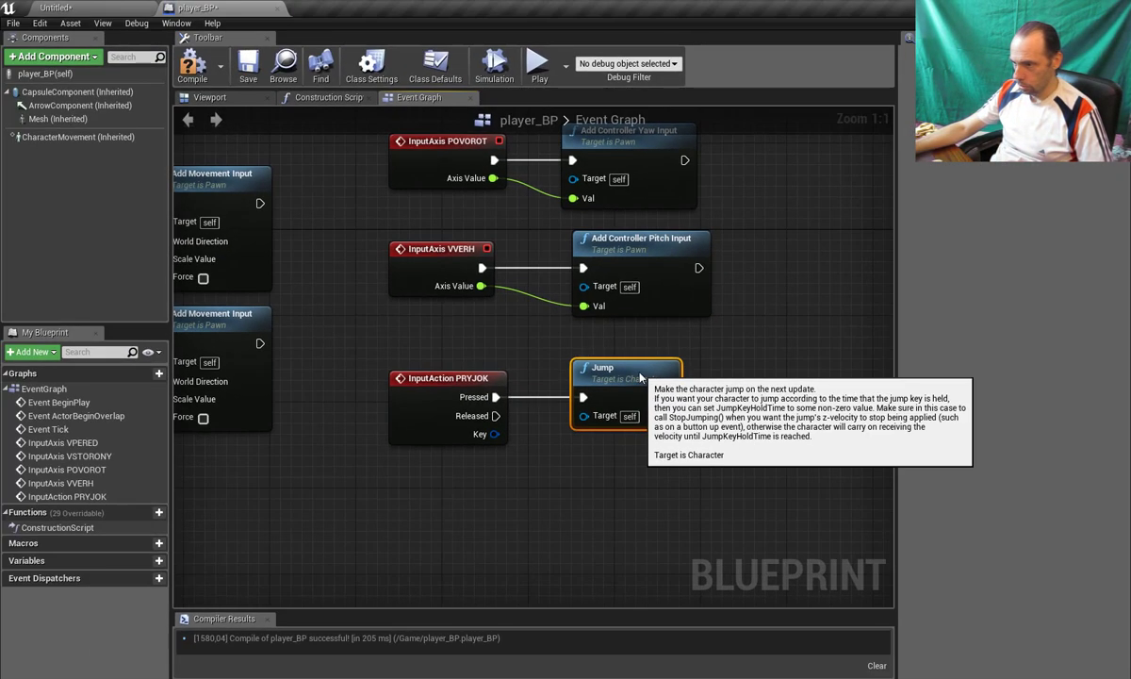
{"action": "left_click", "coordinate": [645, 469]}
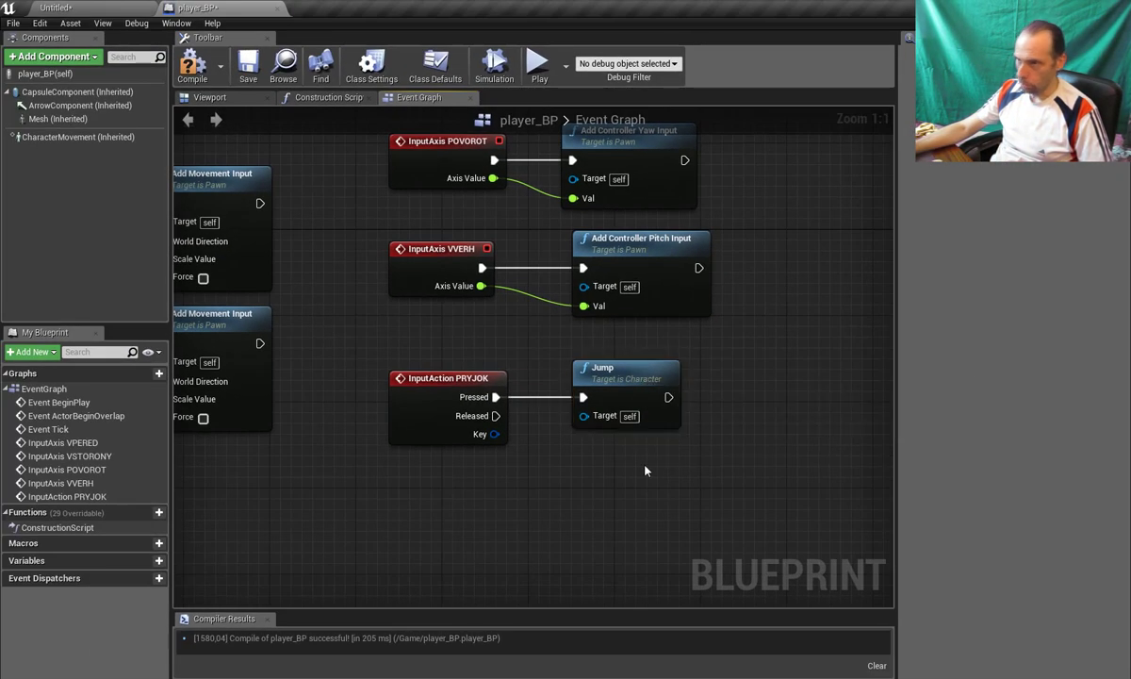
{"action": "left_click", "coordinate": [537, 62]}
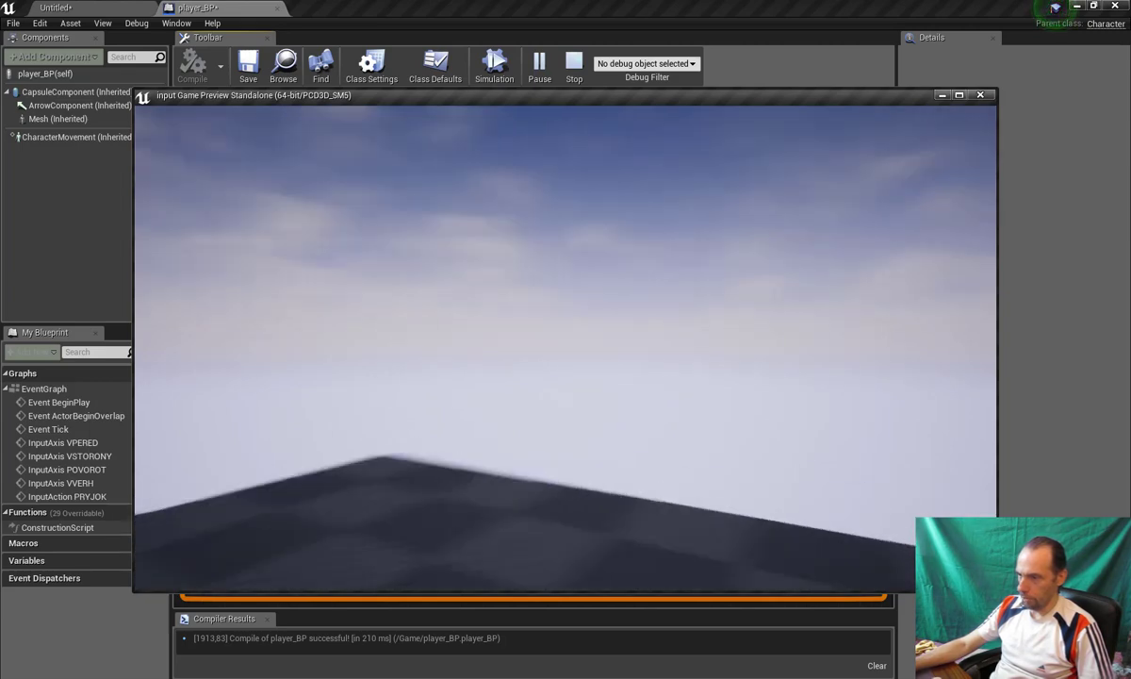
{"action": "key", "text": "Escape"}
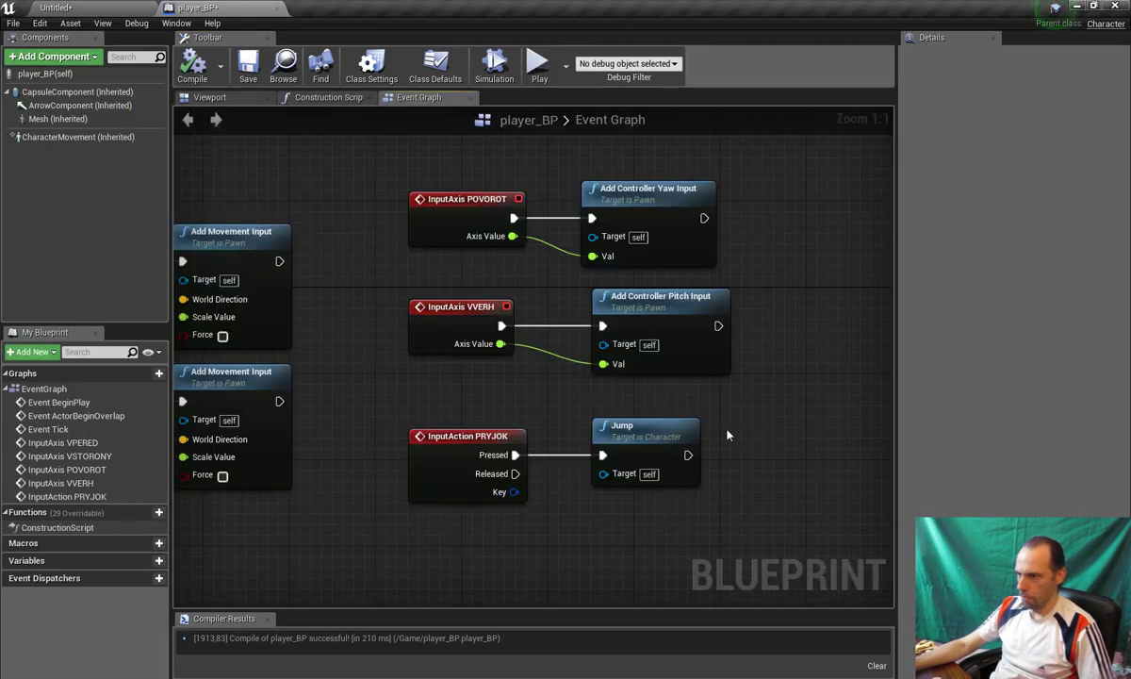
{"action": "scroll", "coordinate": [546, 370], "scroll_direction": "down", "scroll_amount": 2}
{"action": "scroll", "coordinate": [540, 372], "scroll_direction": "up", "scroll_amount": 2}
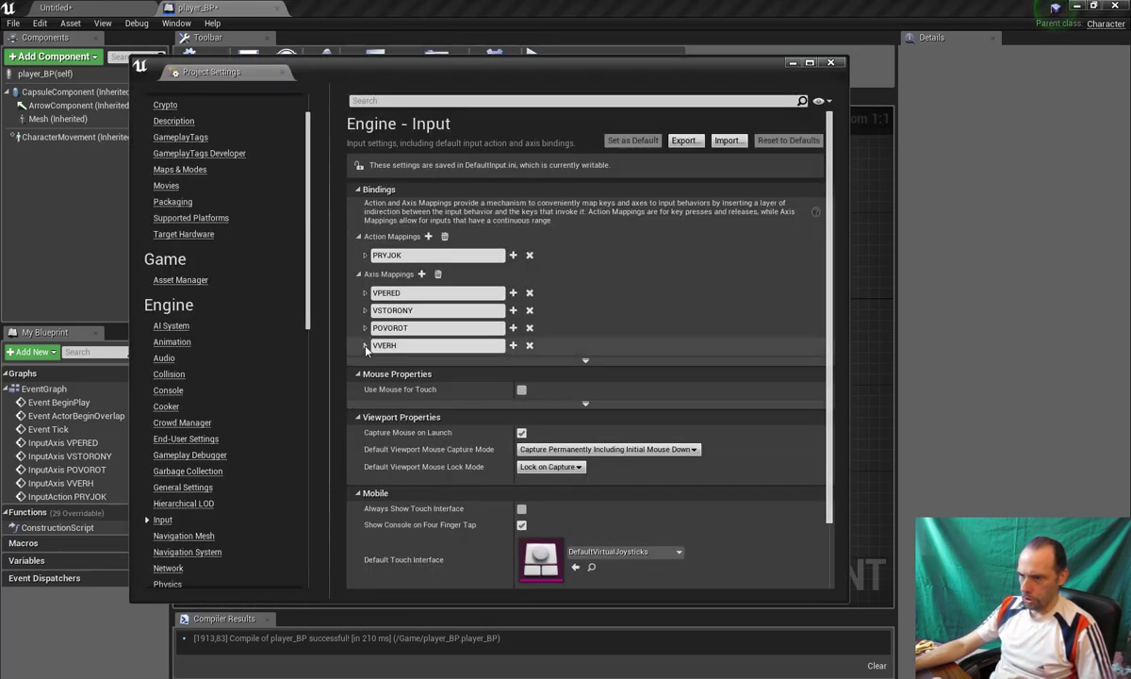
Set VVERH's key to Mouse Y with scale -1,0, then close Project Settings.
{"action": "left_click", "coordinate": [366, 346]}
{"action": "left_click", "coordinate": [415, 364]}
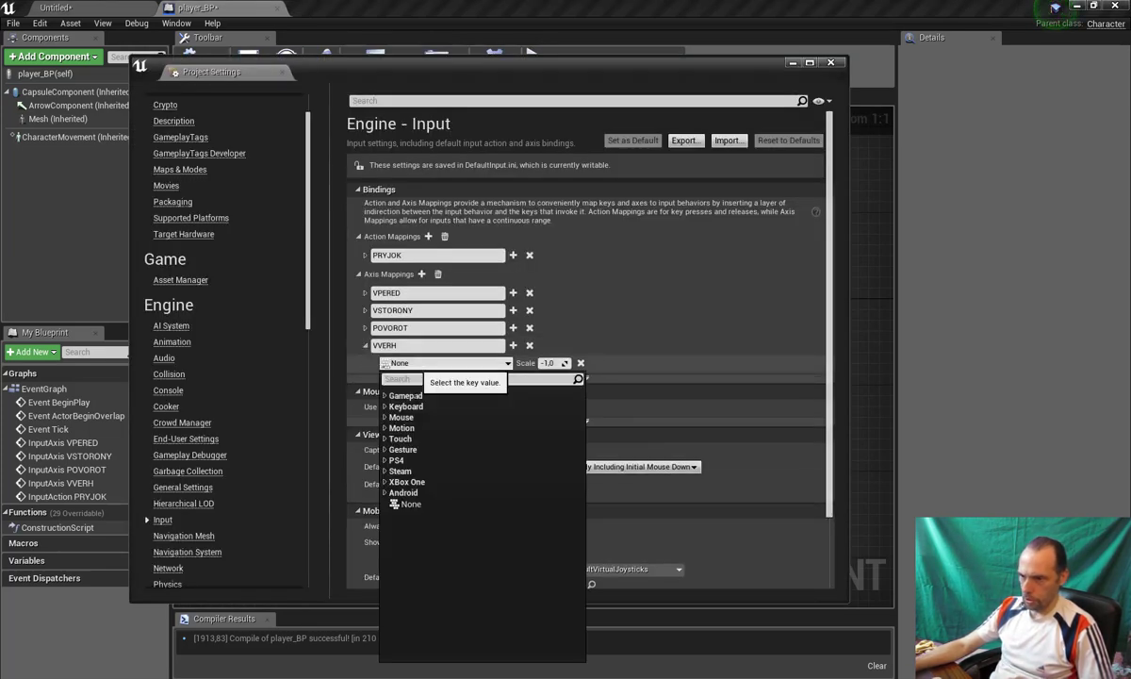
{"action": "left_click", "coordinate": [385, 417]}
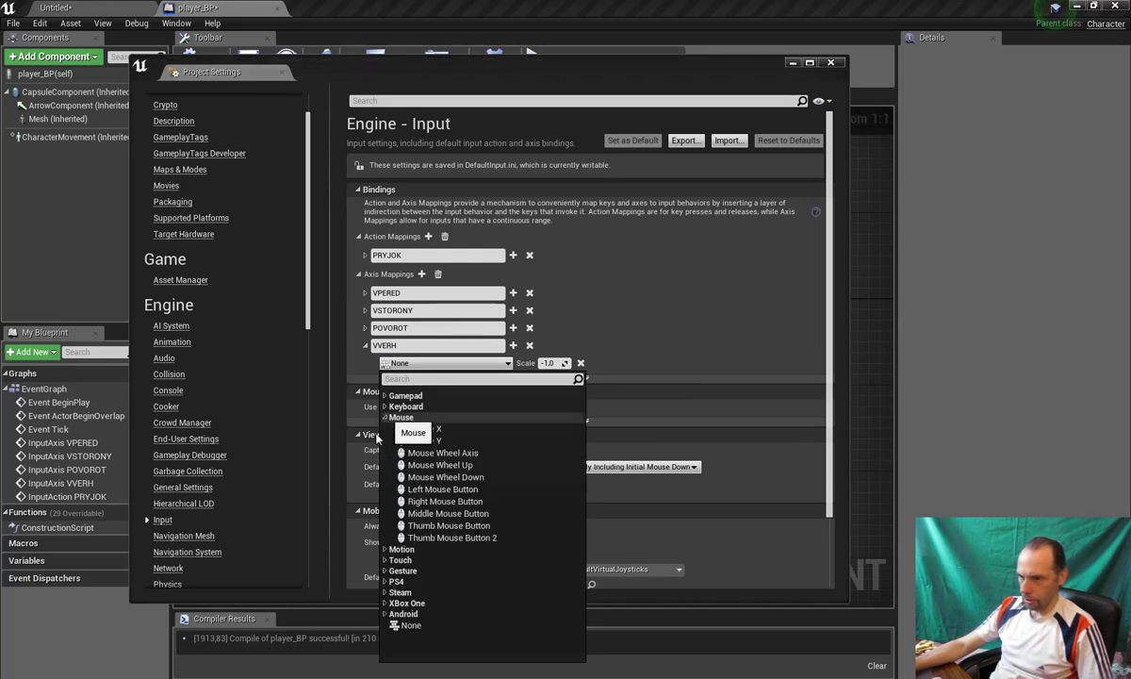
{"action": "left_click", "coordinate": [424, 440]}
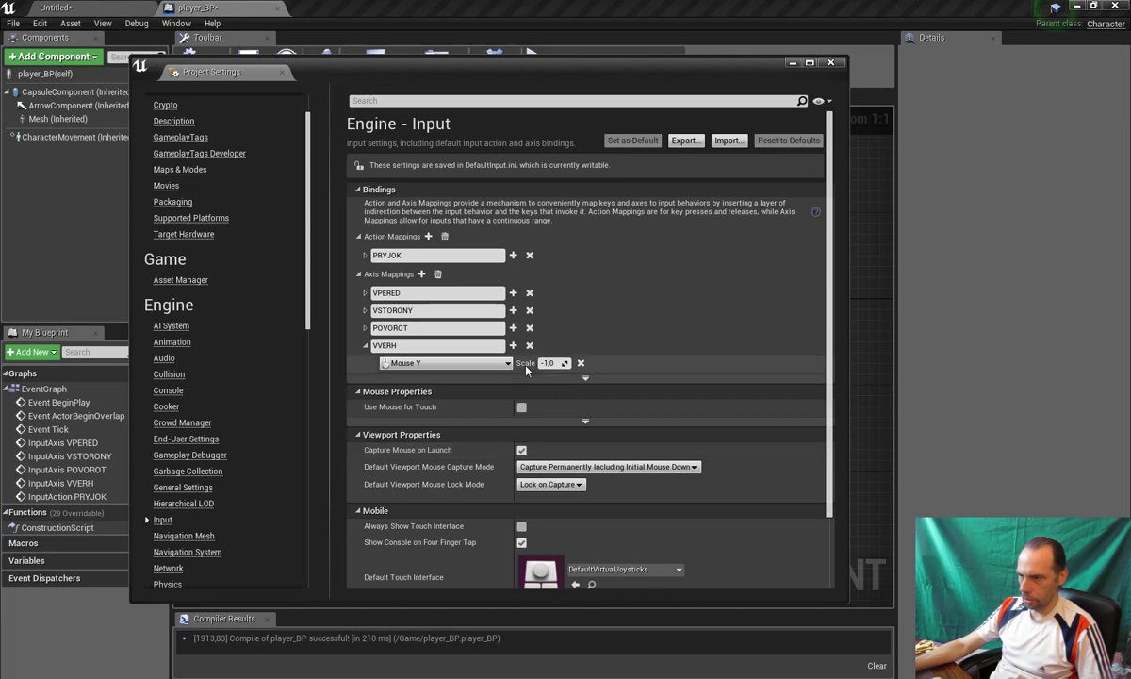
{"action": "key", "text": "Return"}
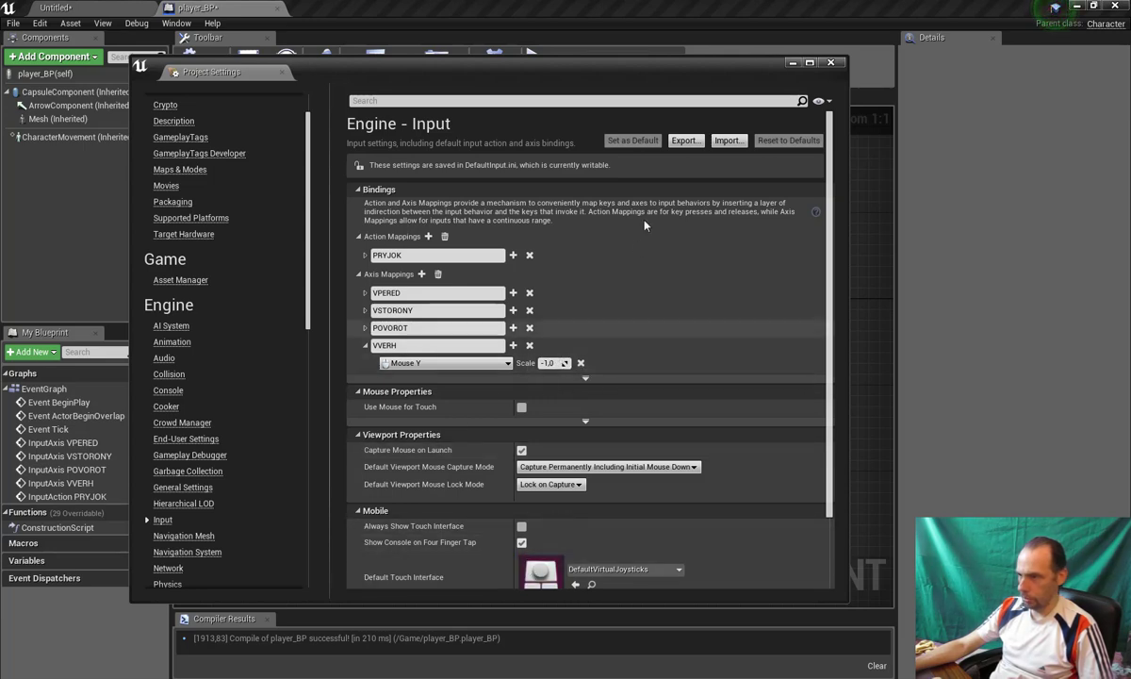
{"action": "left_click", "coordinate": [793, 64]}
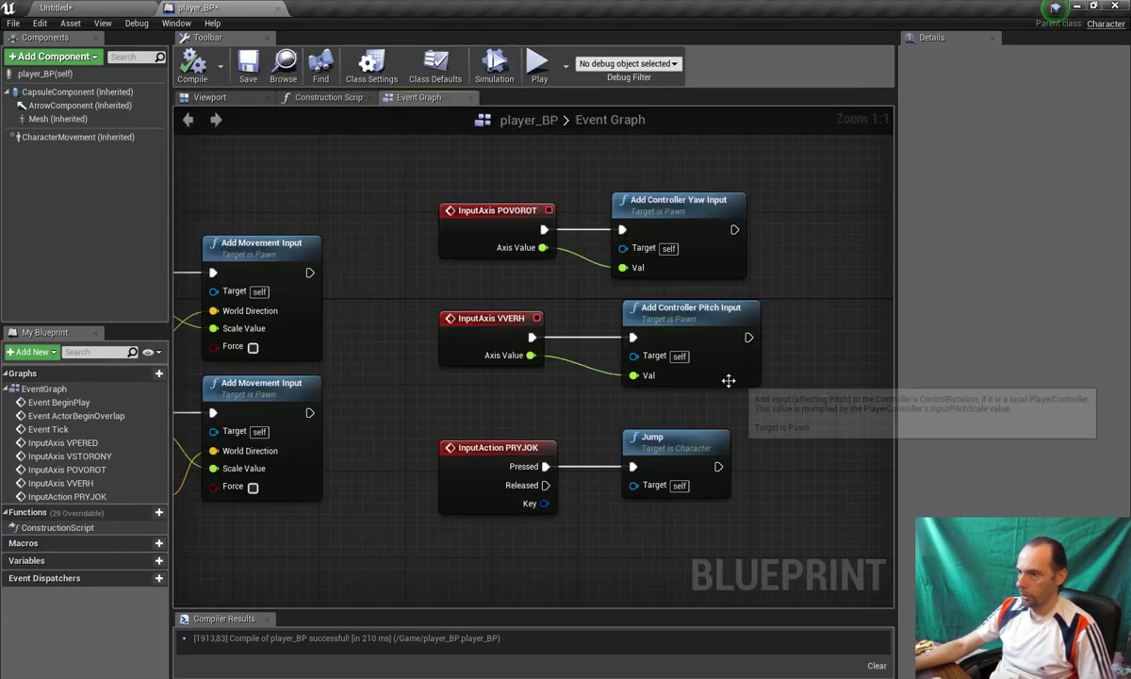
{"action": "left_click", "coordinate": [535, 59]}
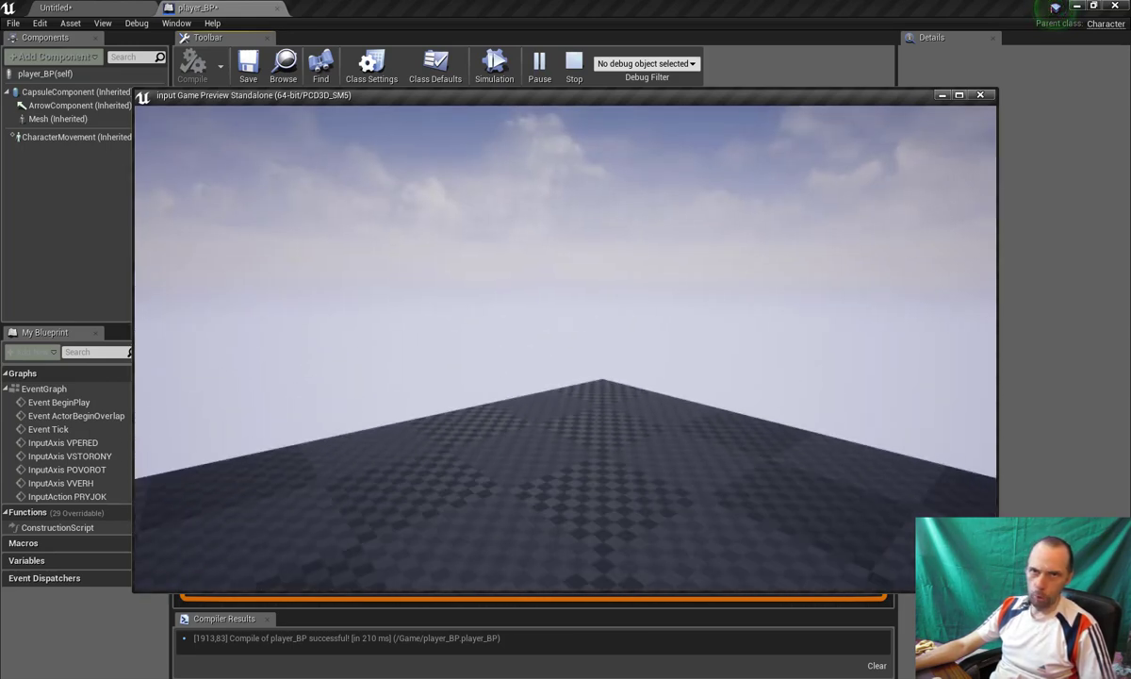
{"action": "key", "text": "Escape"}
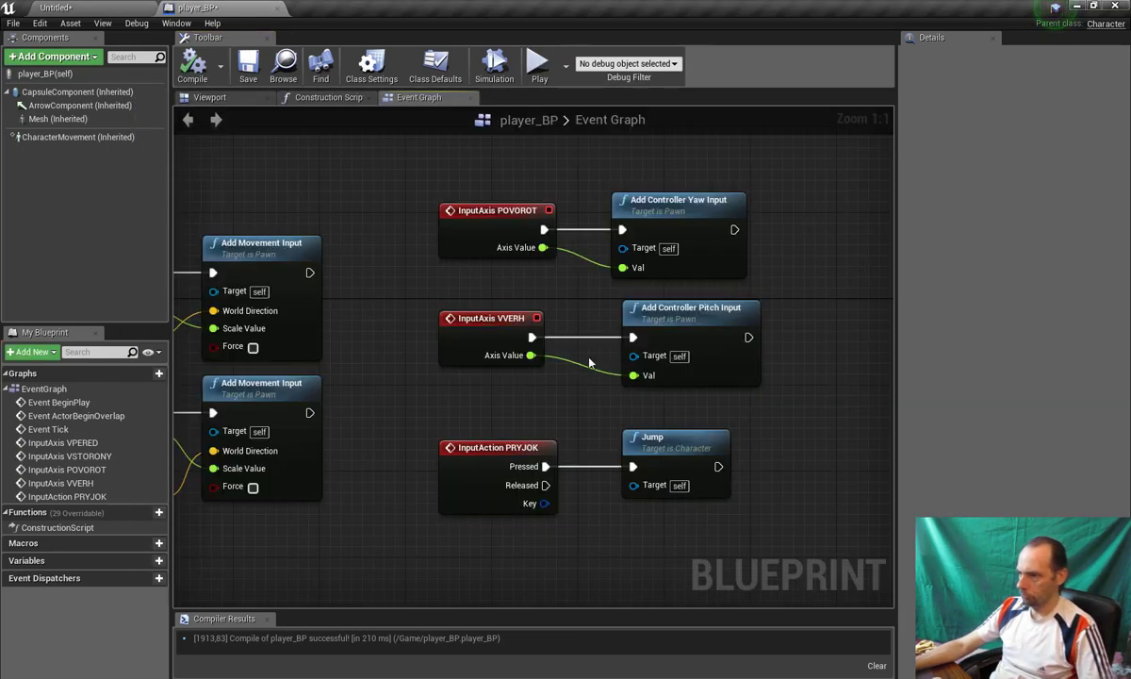
{"action": "scroll", "coordinate": [589, 362], "scroll_direction": "down", "scroll_amount": 4}
{"action": "scroll", "coordinate": [525, 346], "scroll_direction": "up", "scroll_amount": 1}
{"action": "scroll", "coordinate": [525, 345], "scroll_direction": "up", "scroll_amount": 2}
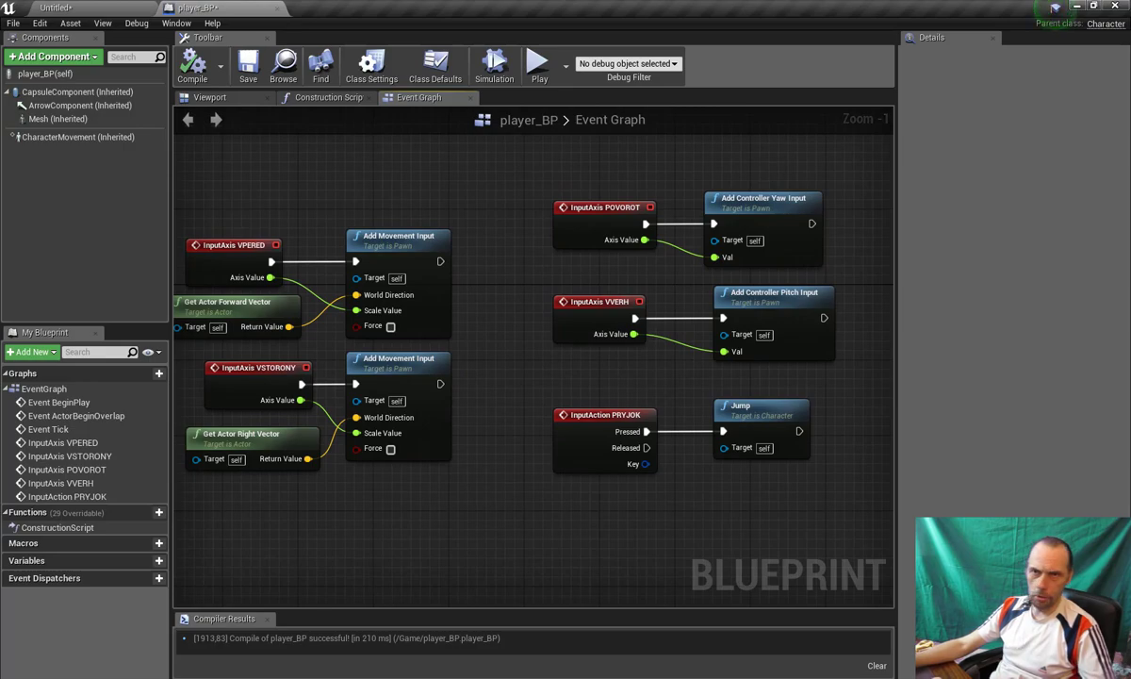